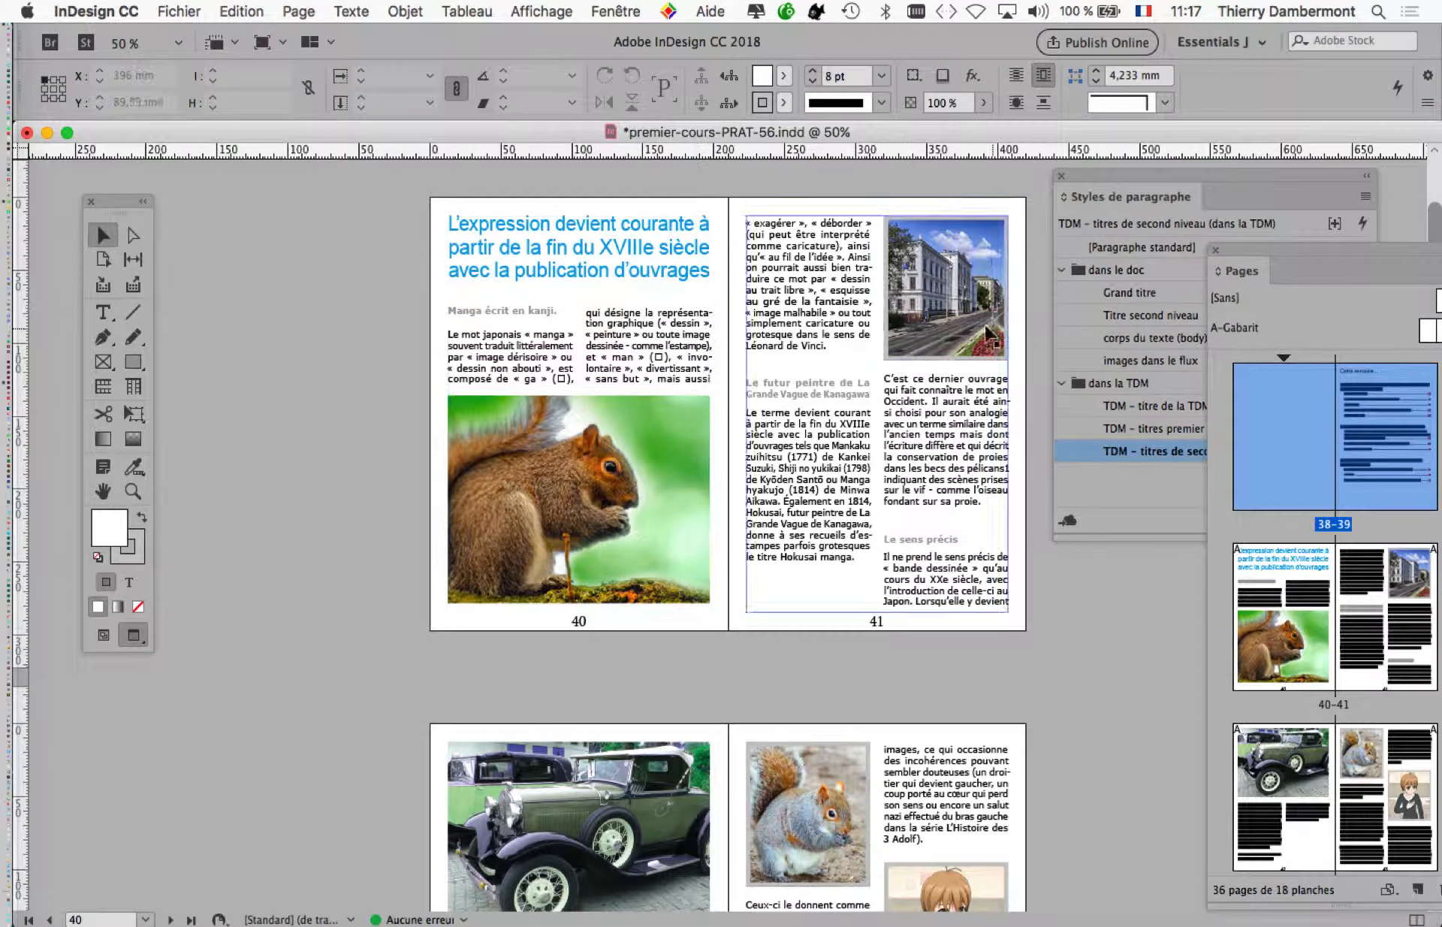
Move the Pages panel clear of the document spreads and close the paragraph styles panel.
scroll(269, 392, "down", 2)
scroll(269, 392, "up", 1)
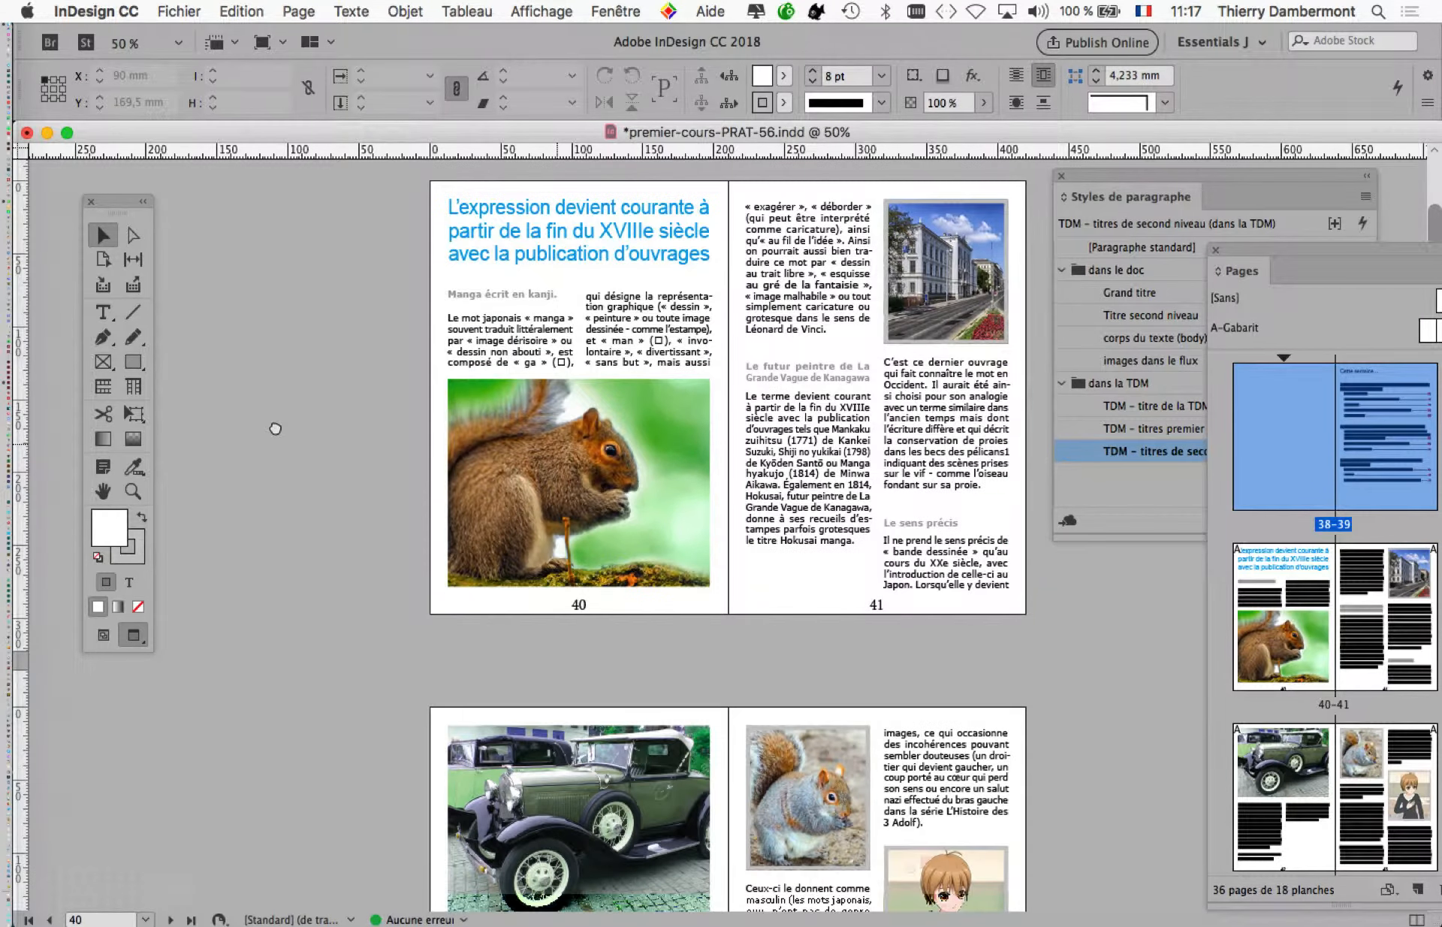
left_click_drag(1285, 251, 1170, 138)
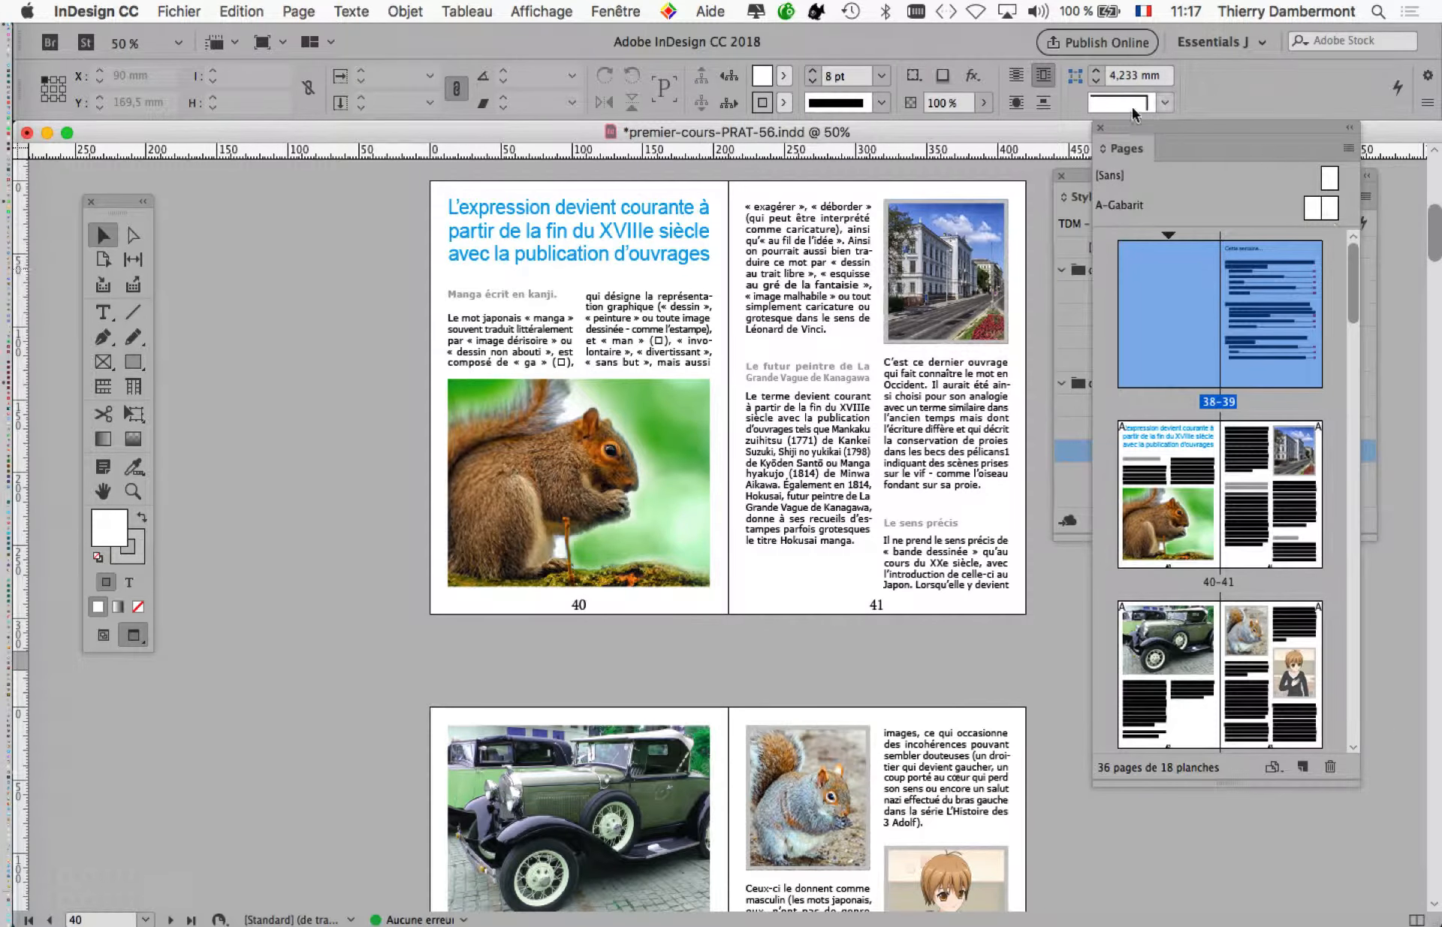
left_click(1065, 179)
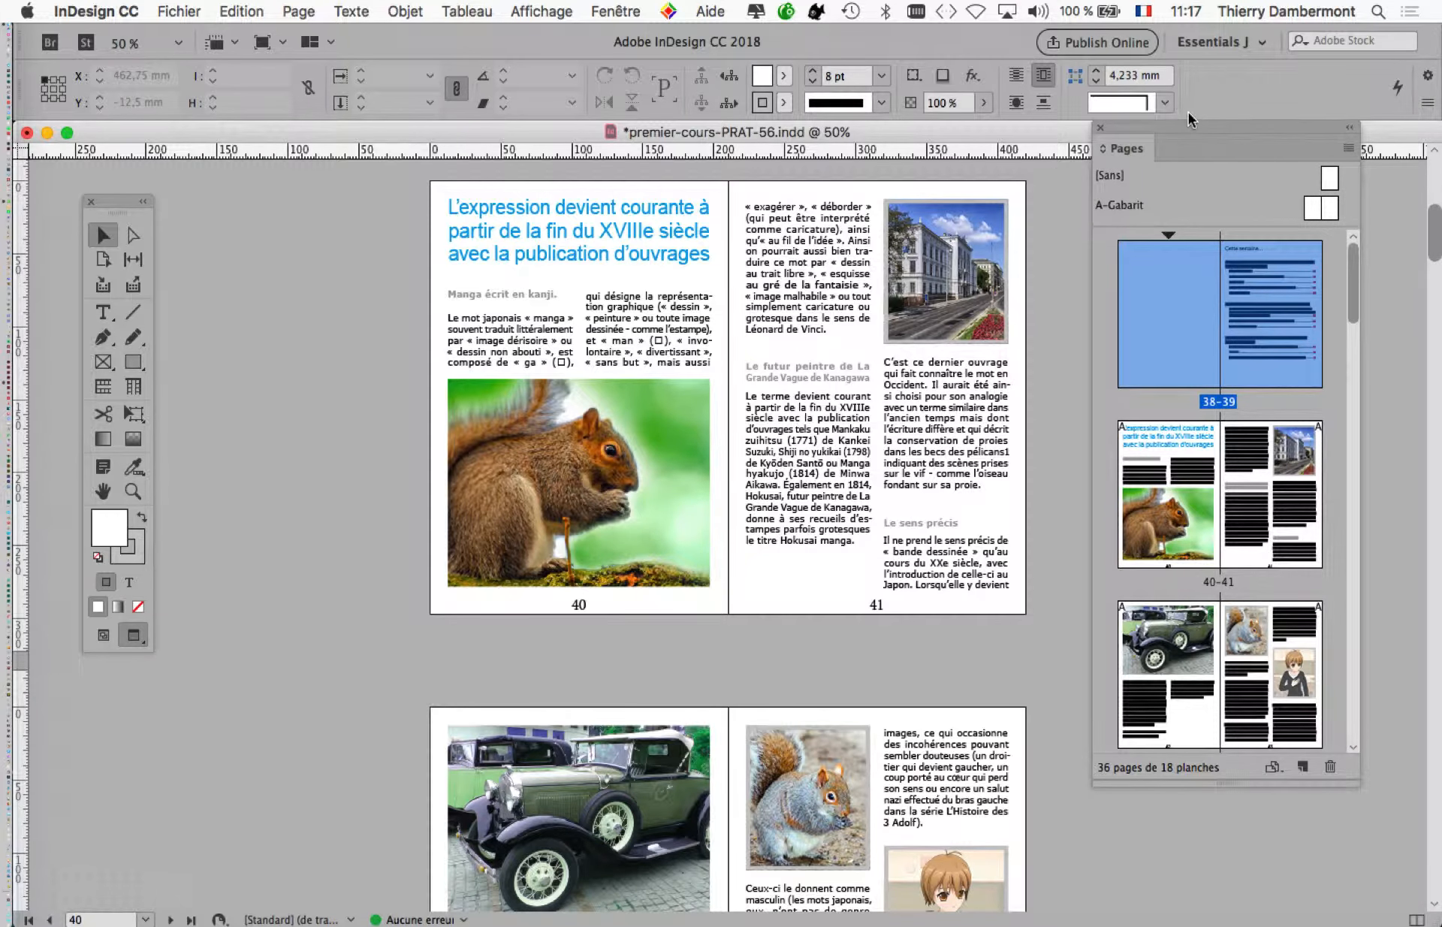
left_click_drag(1179, 132, 1162, 190)
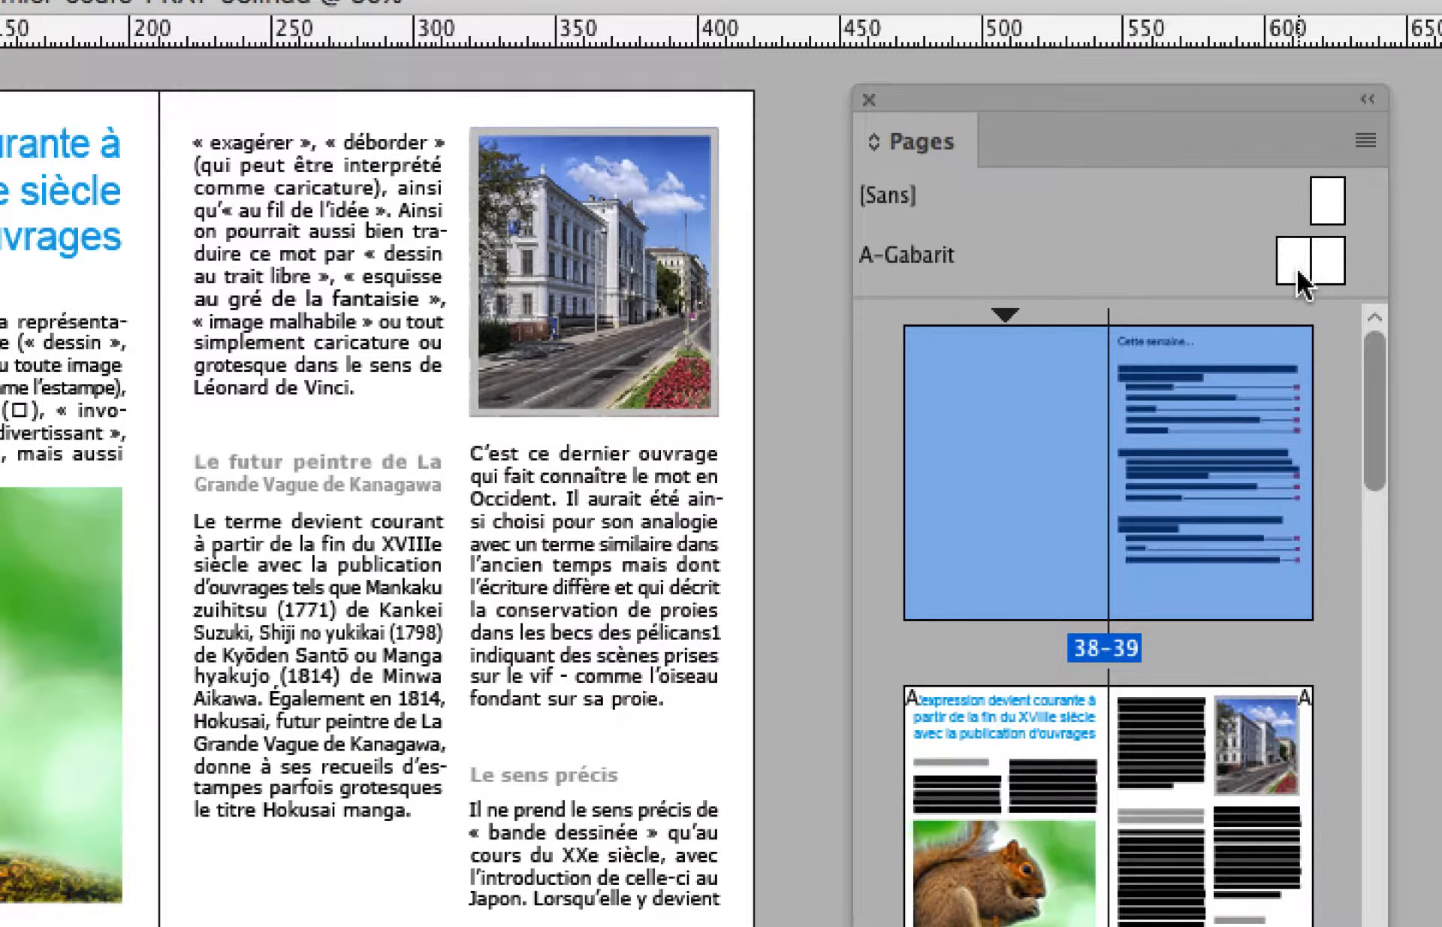
Select both pages of the A-Gabarit master spread.
left_click(1298, 269)
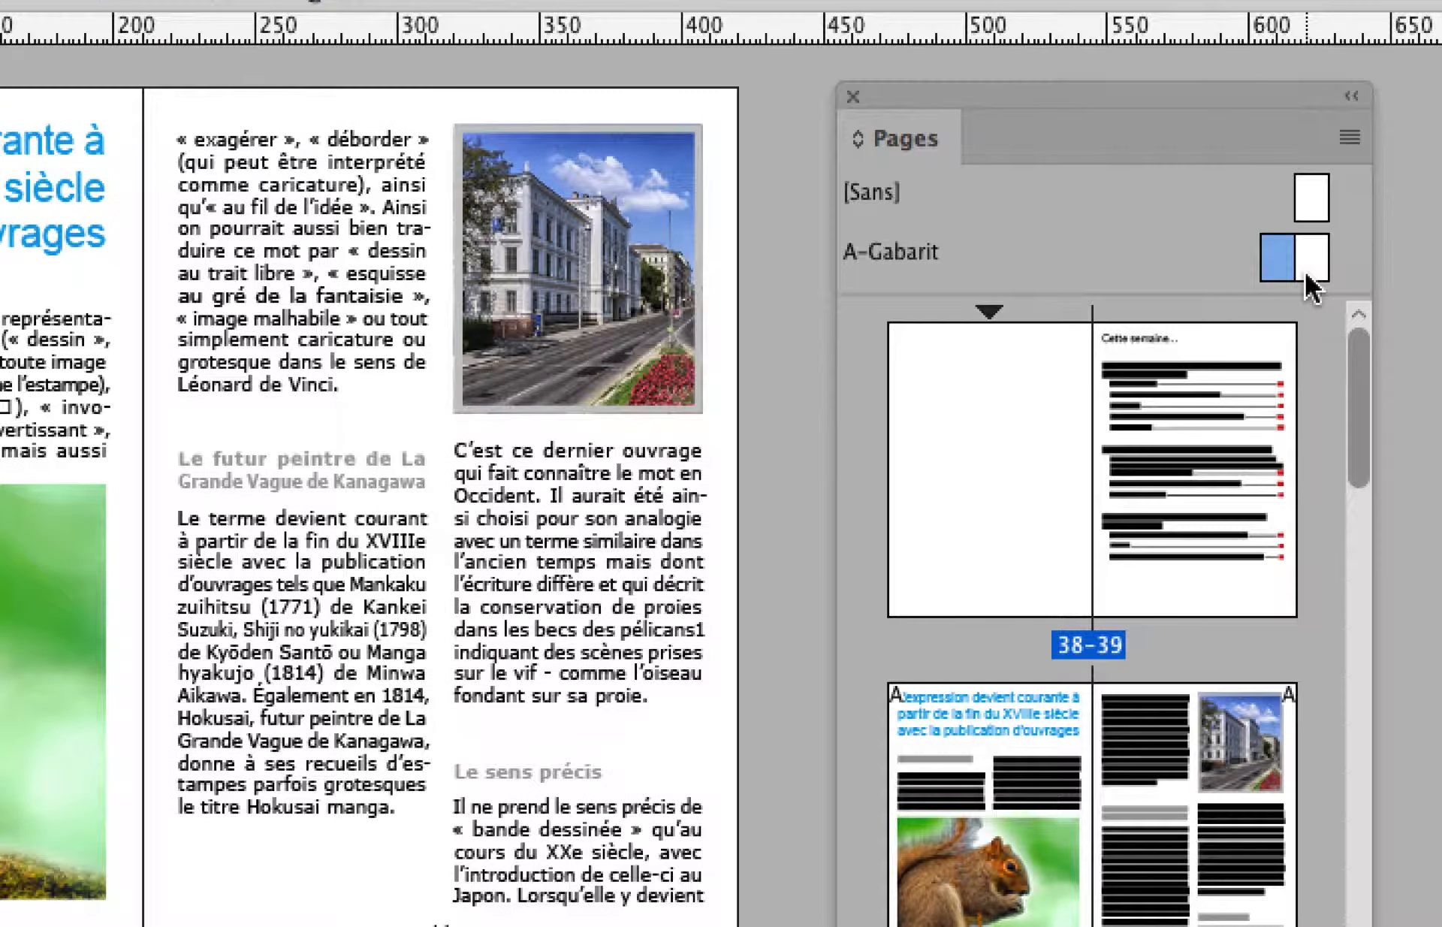
left_click(1322, 274, "shift")
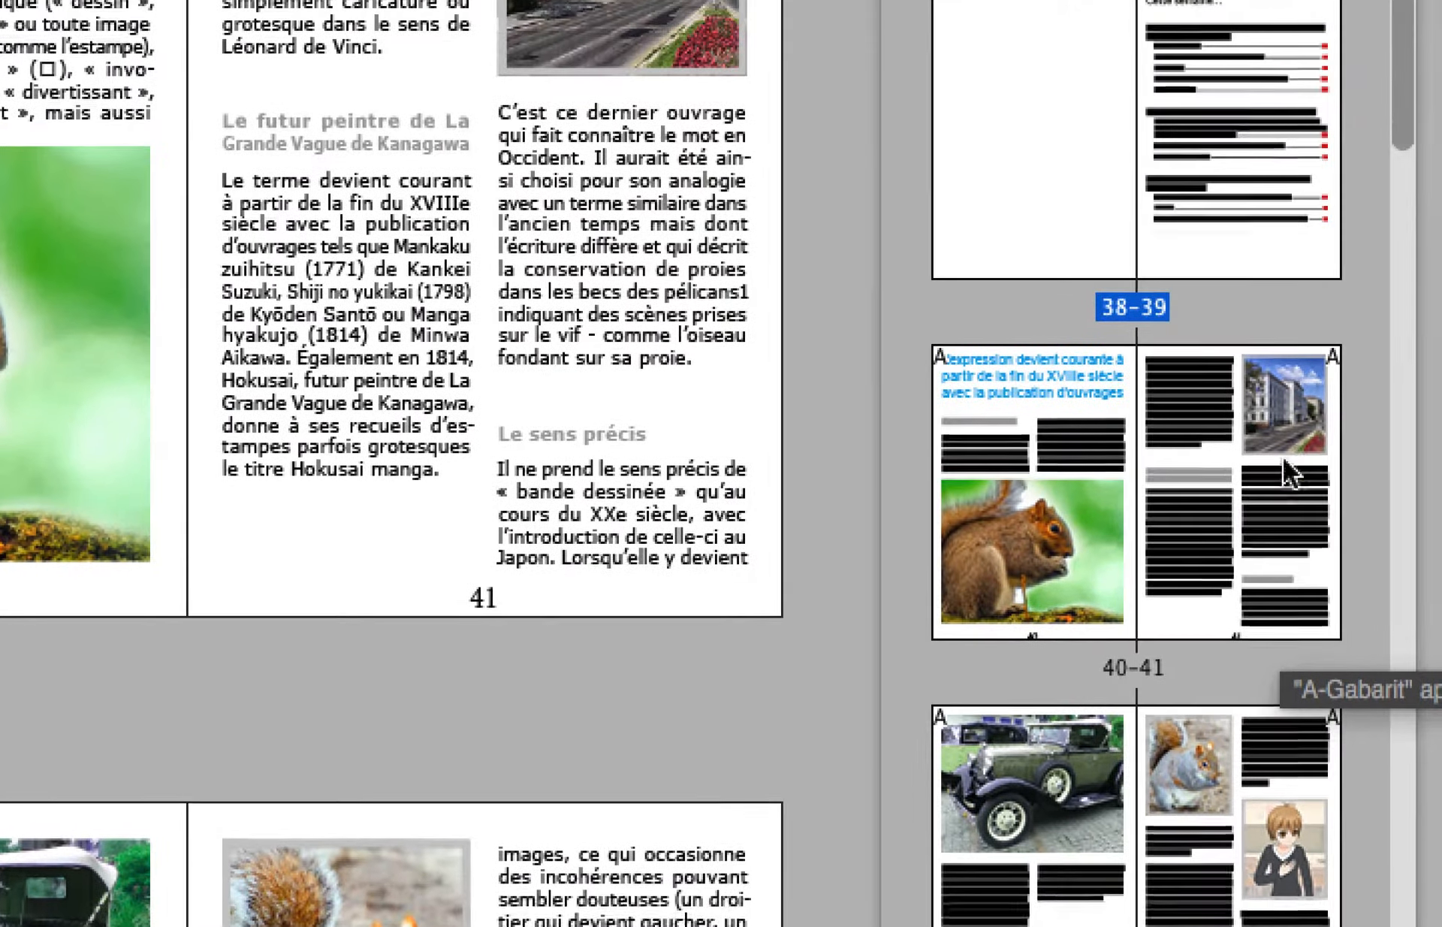
scroll(1340, 178, "up", 1)
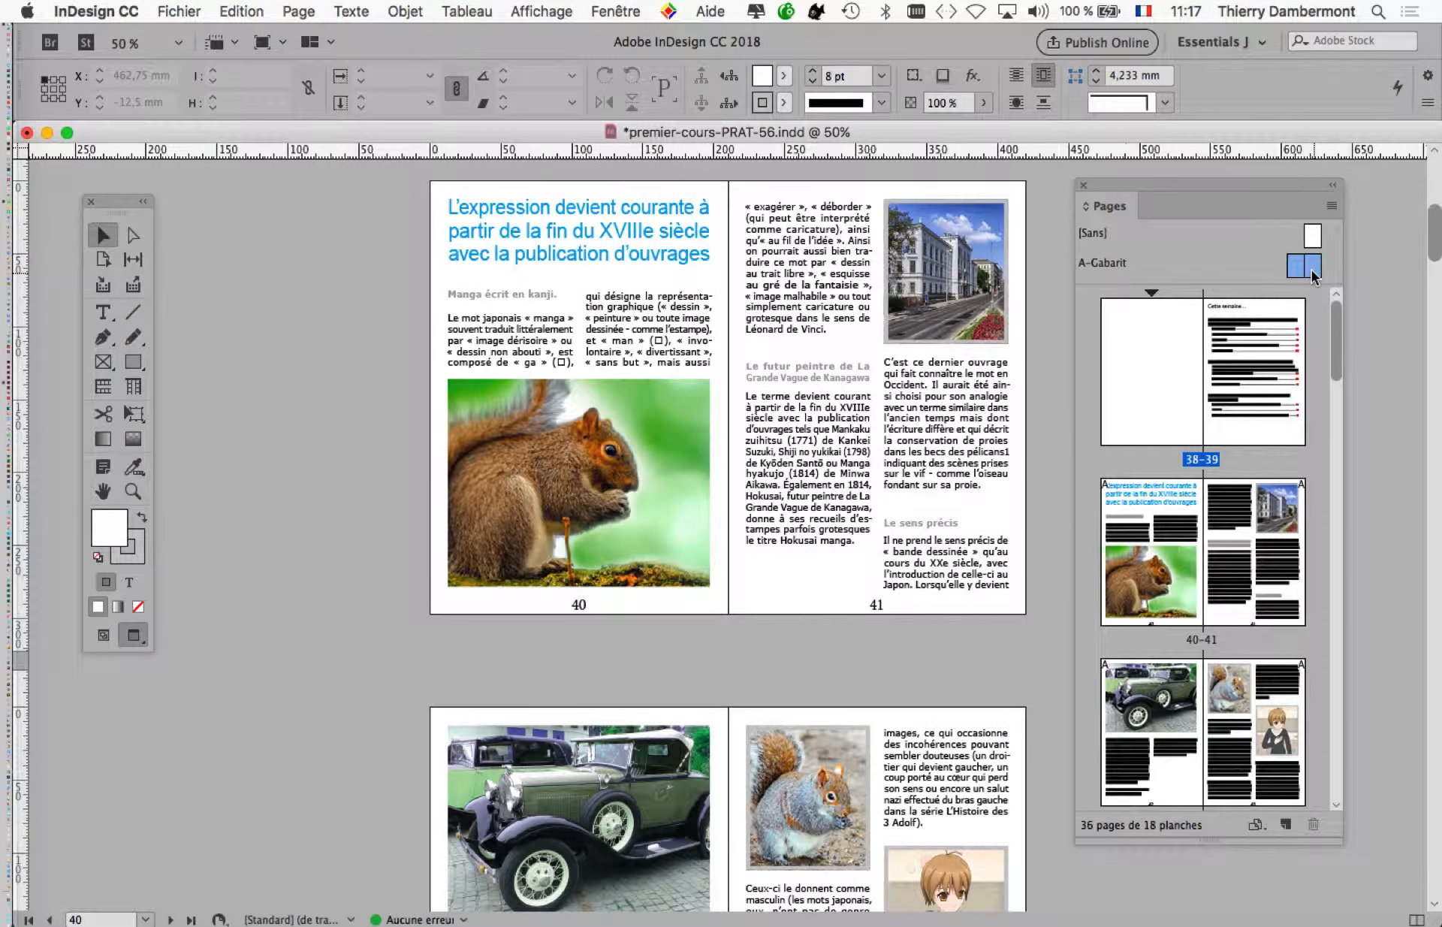
Save the document under the new name premier-cours-PRAT-57.indd.
left_click(312, 12)
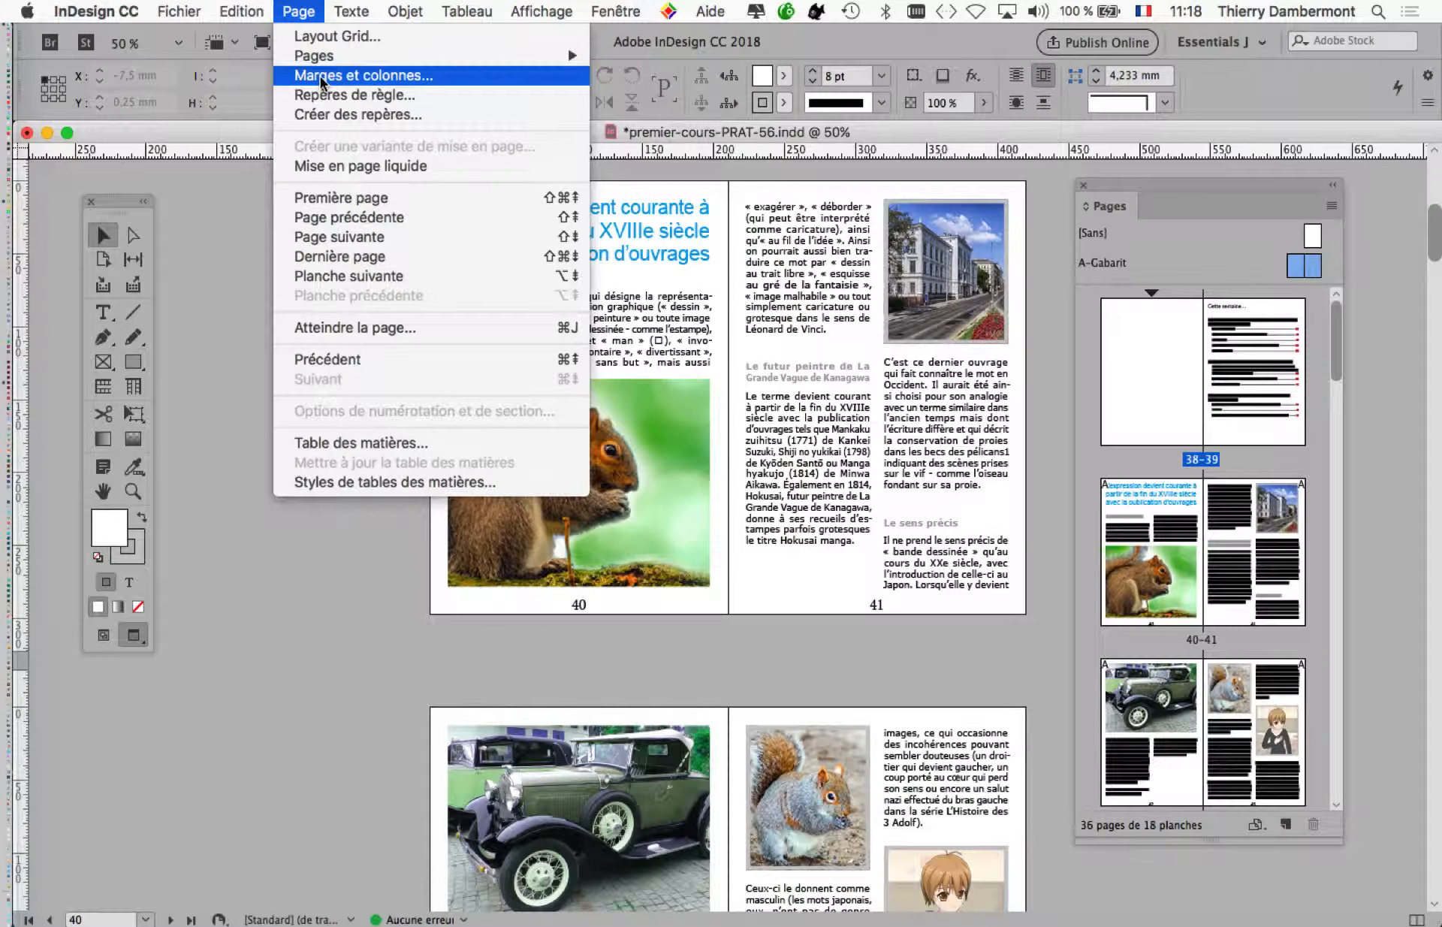
mouse_move(36, 0)
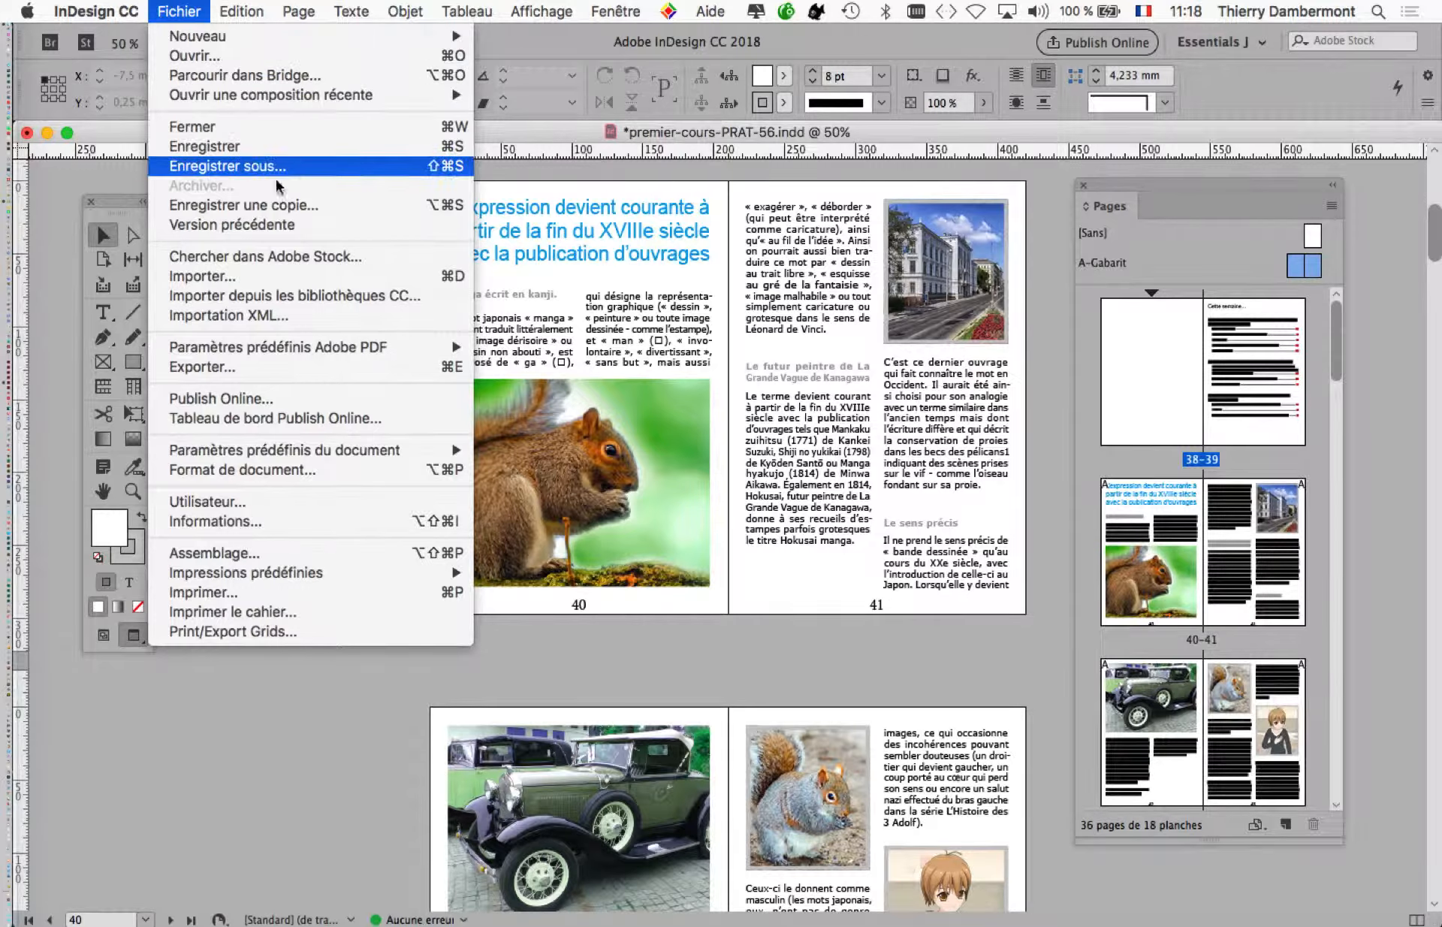
left_click(243, 166)
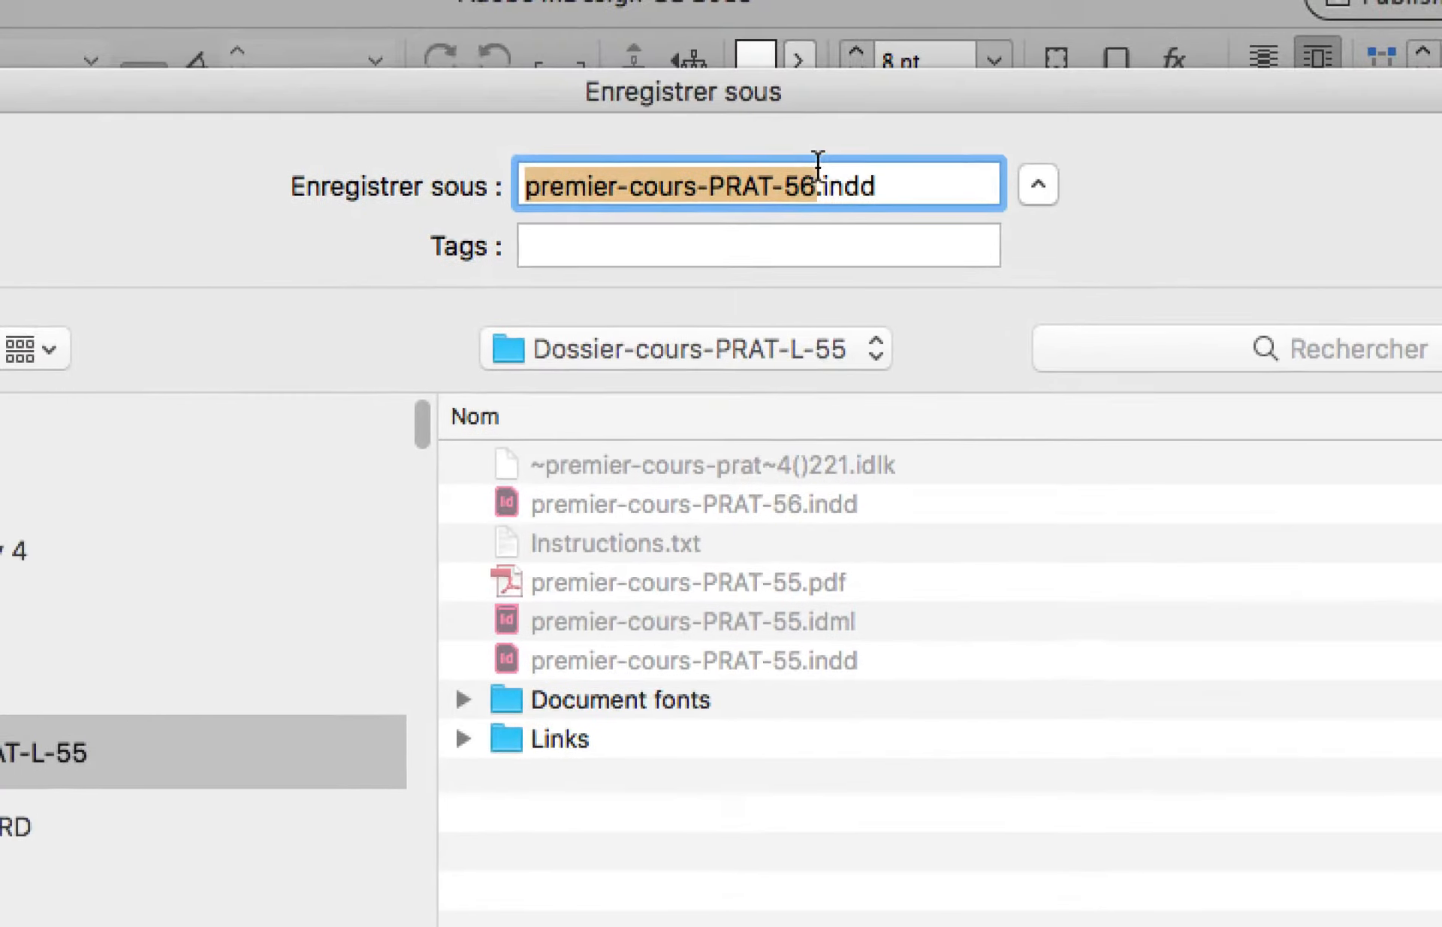
left_click_drag(715, 33, 706, 31)
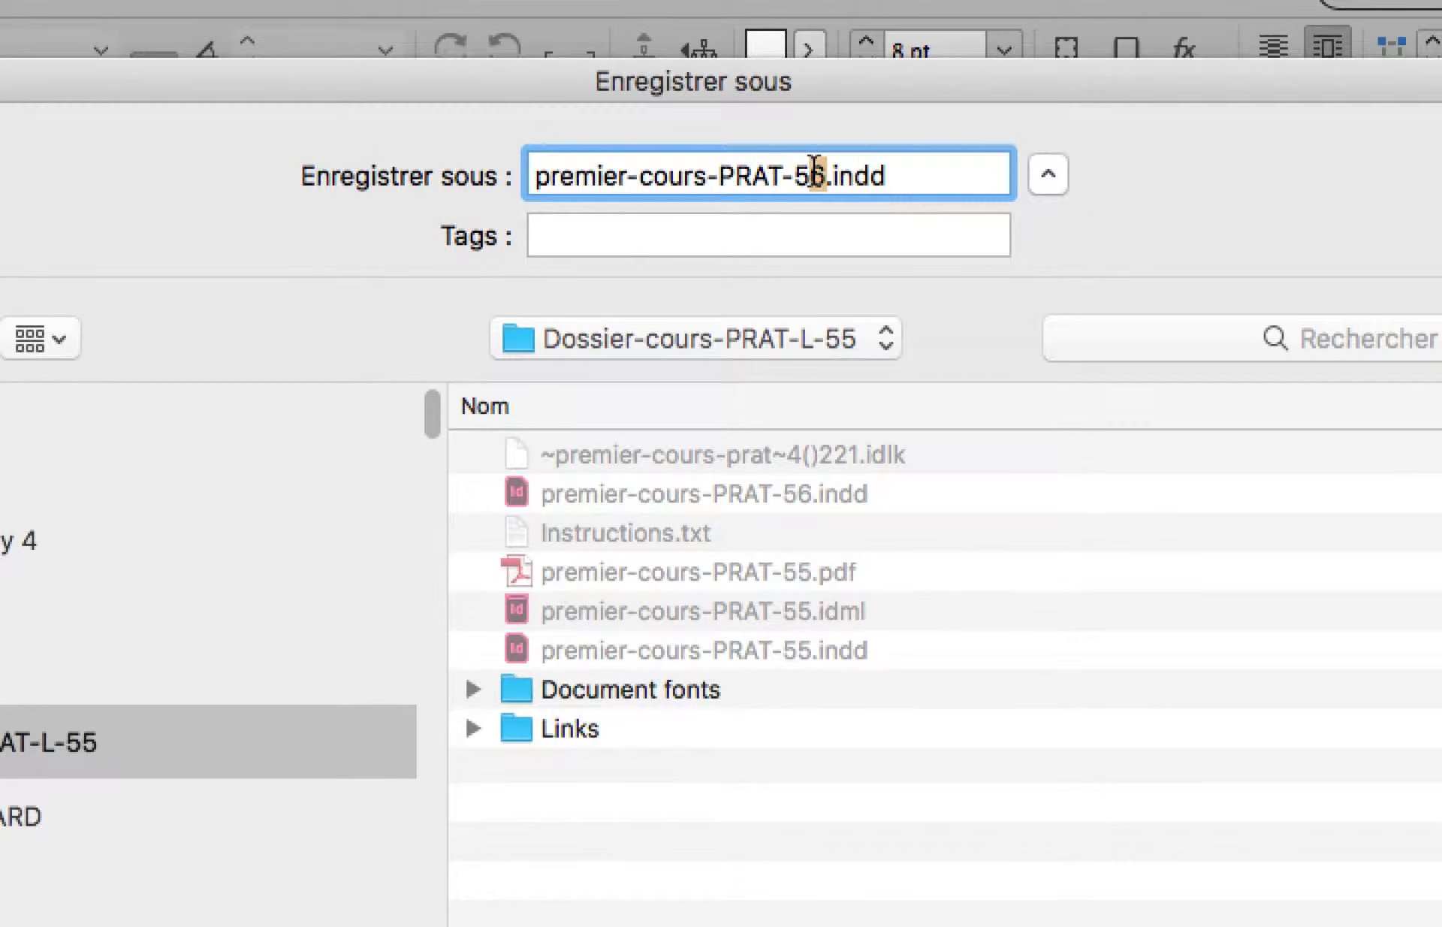
type("7")
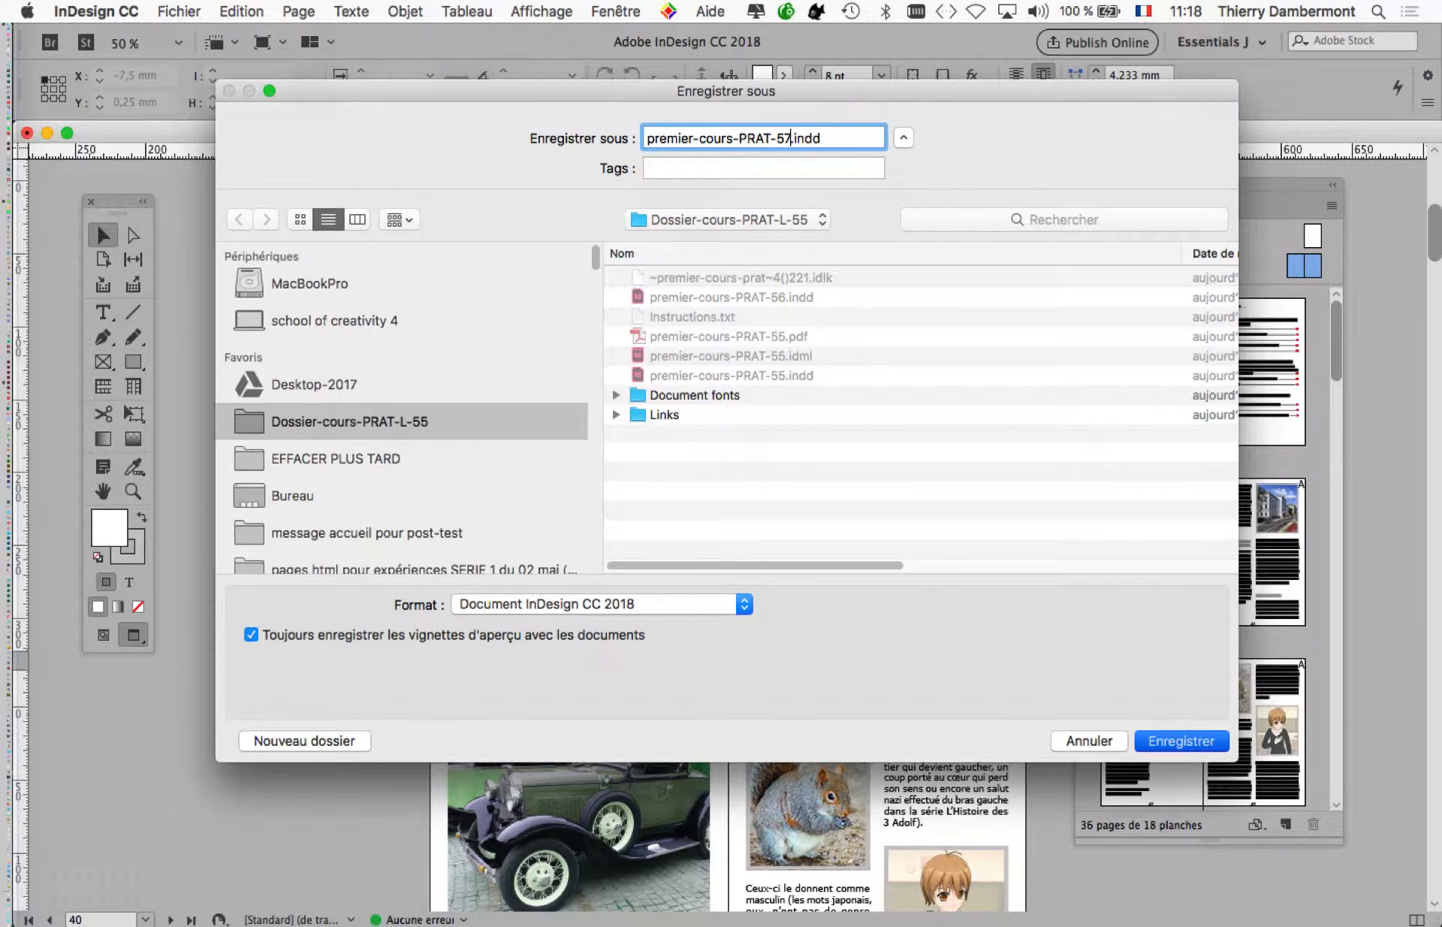
key("Return")
Open the margins and columns settings for the selected A-Gabarit pages and enable layout adjustment.
left_click(298, 11)
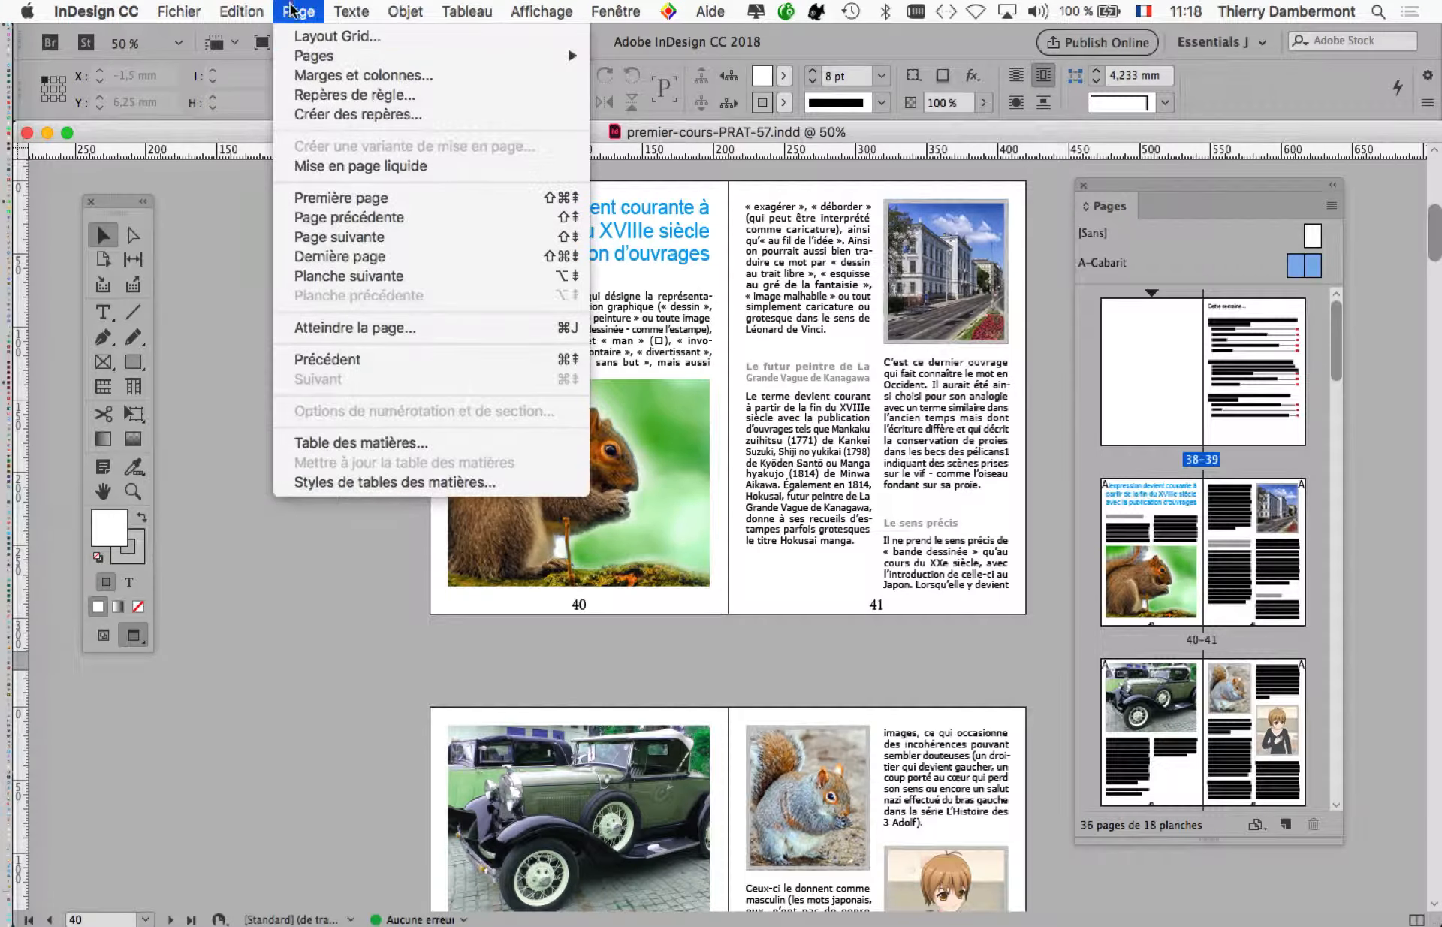
left_click(319, 78)
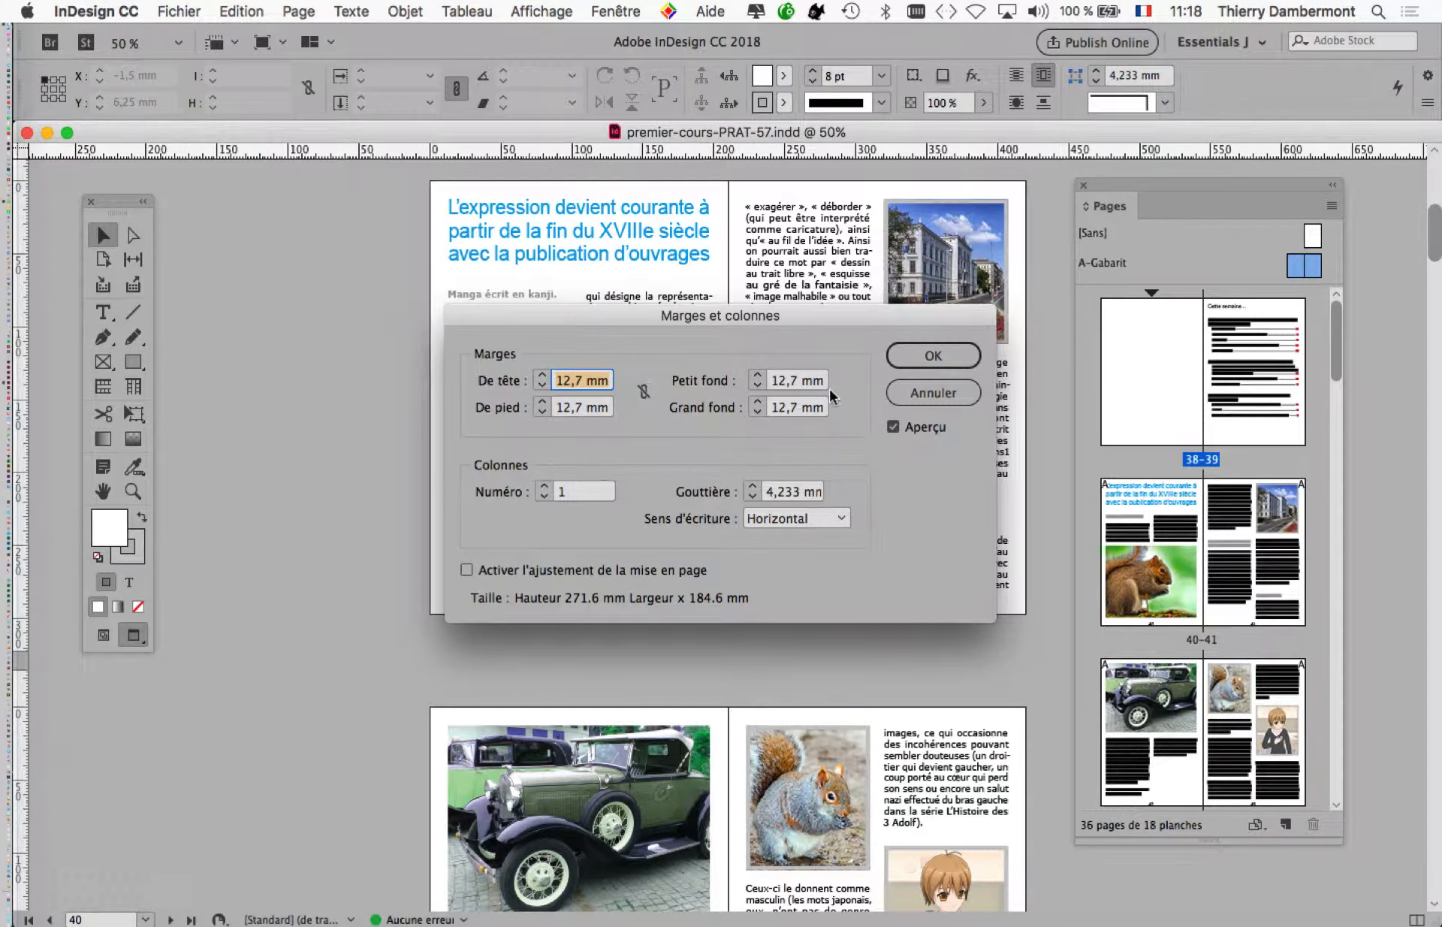
left_click_drag(809, 321, 544, 215)
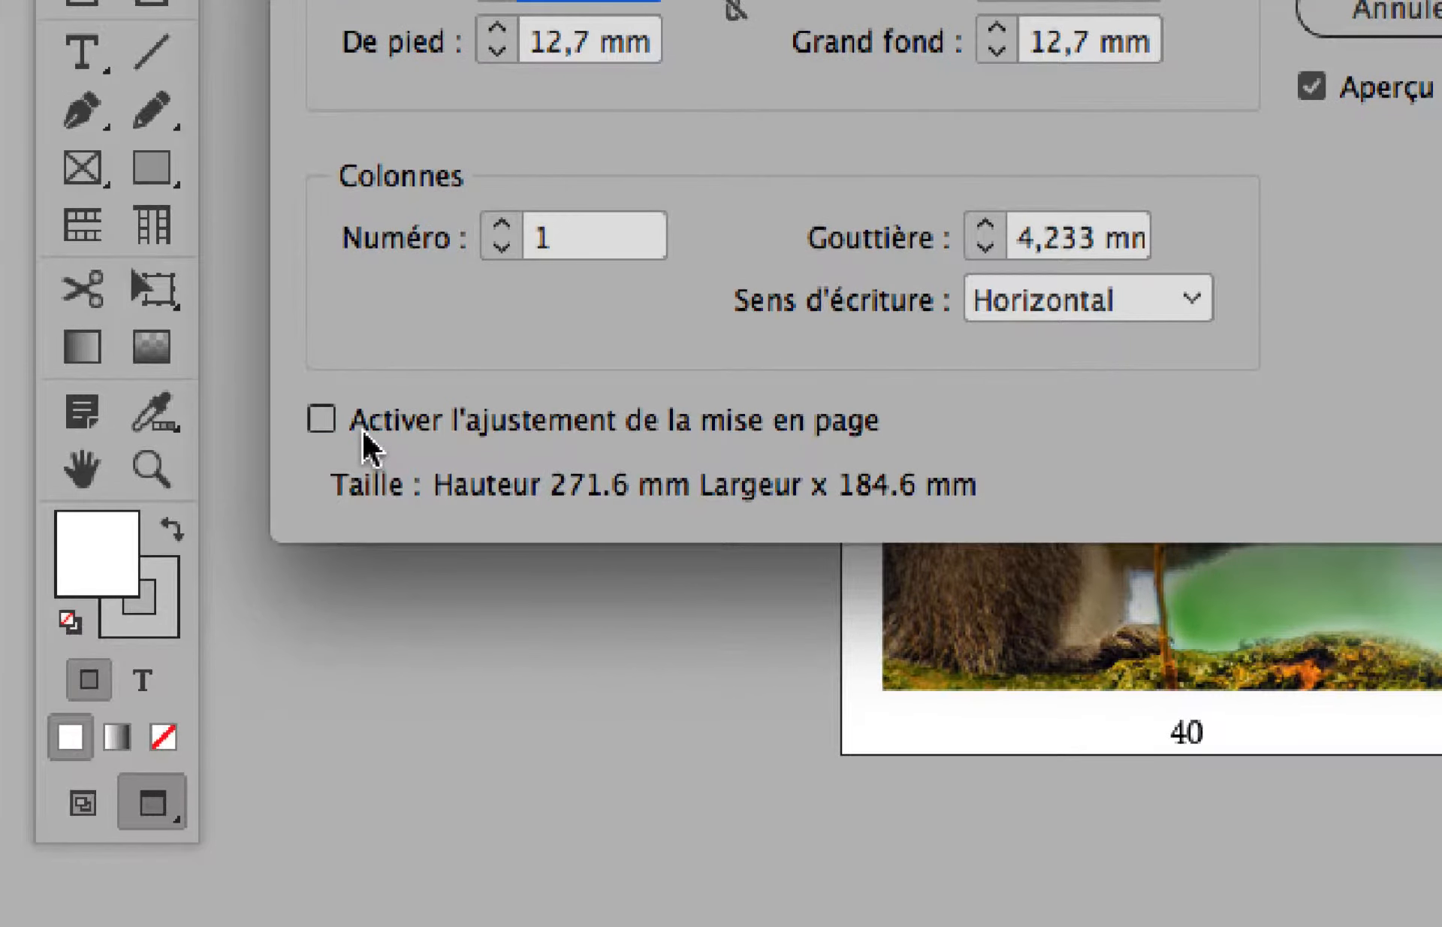
left_click(362, 428)
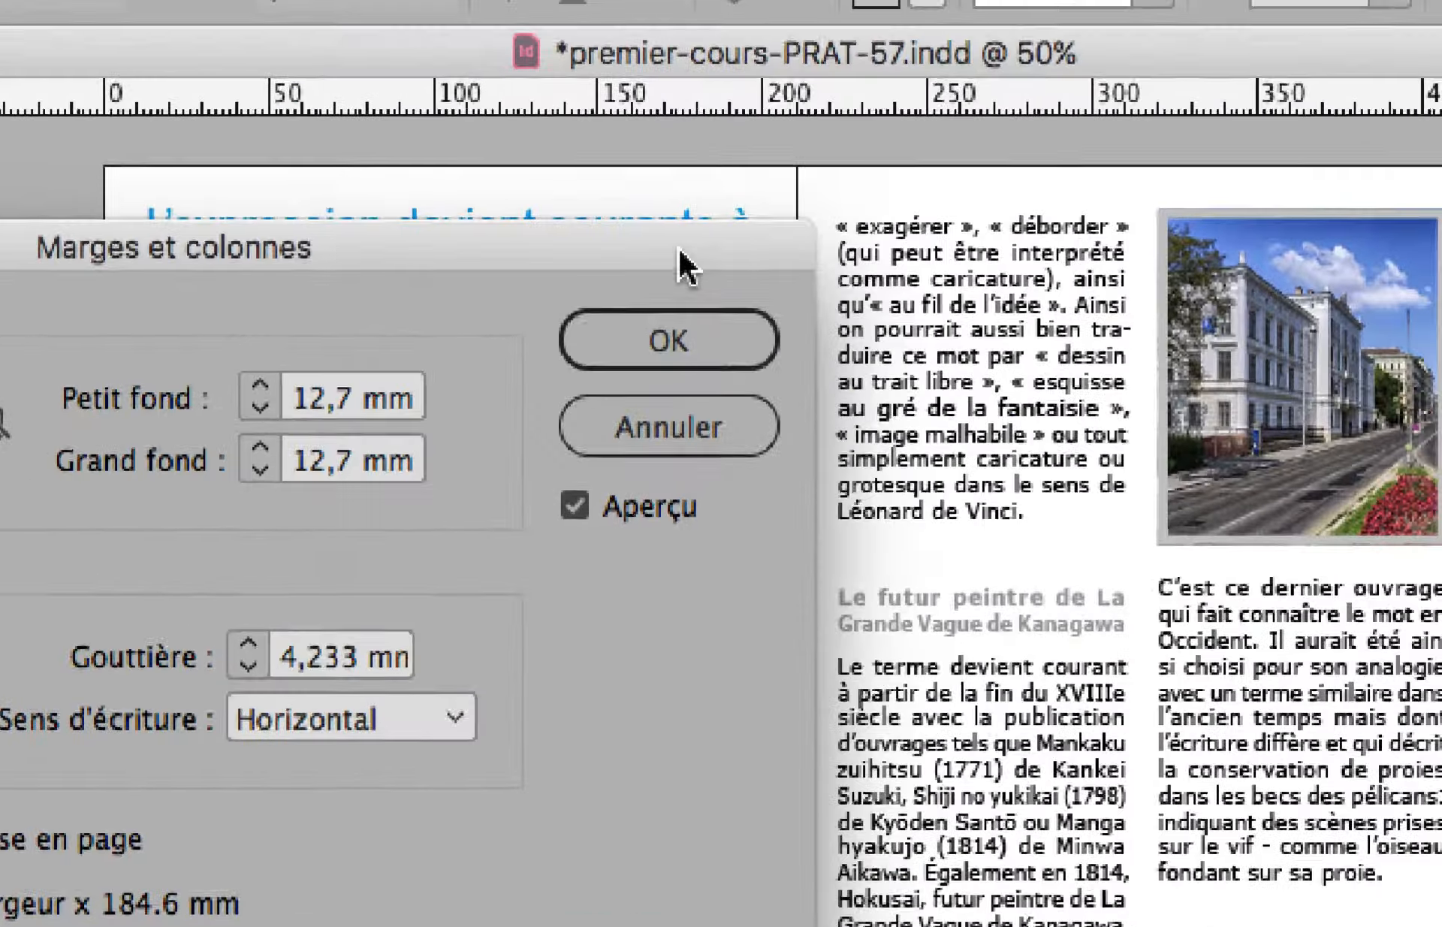
left_click_drag(677, 246, 171, 270)
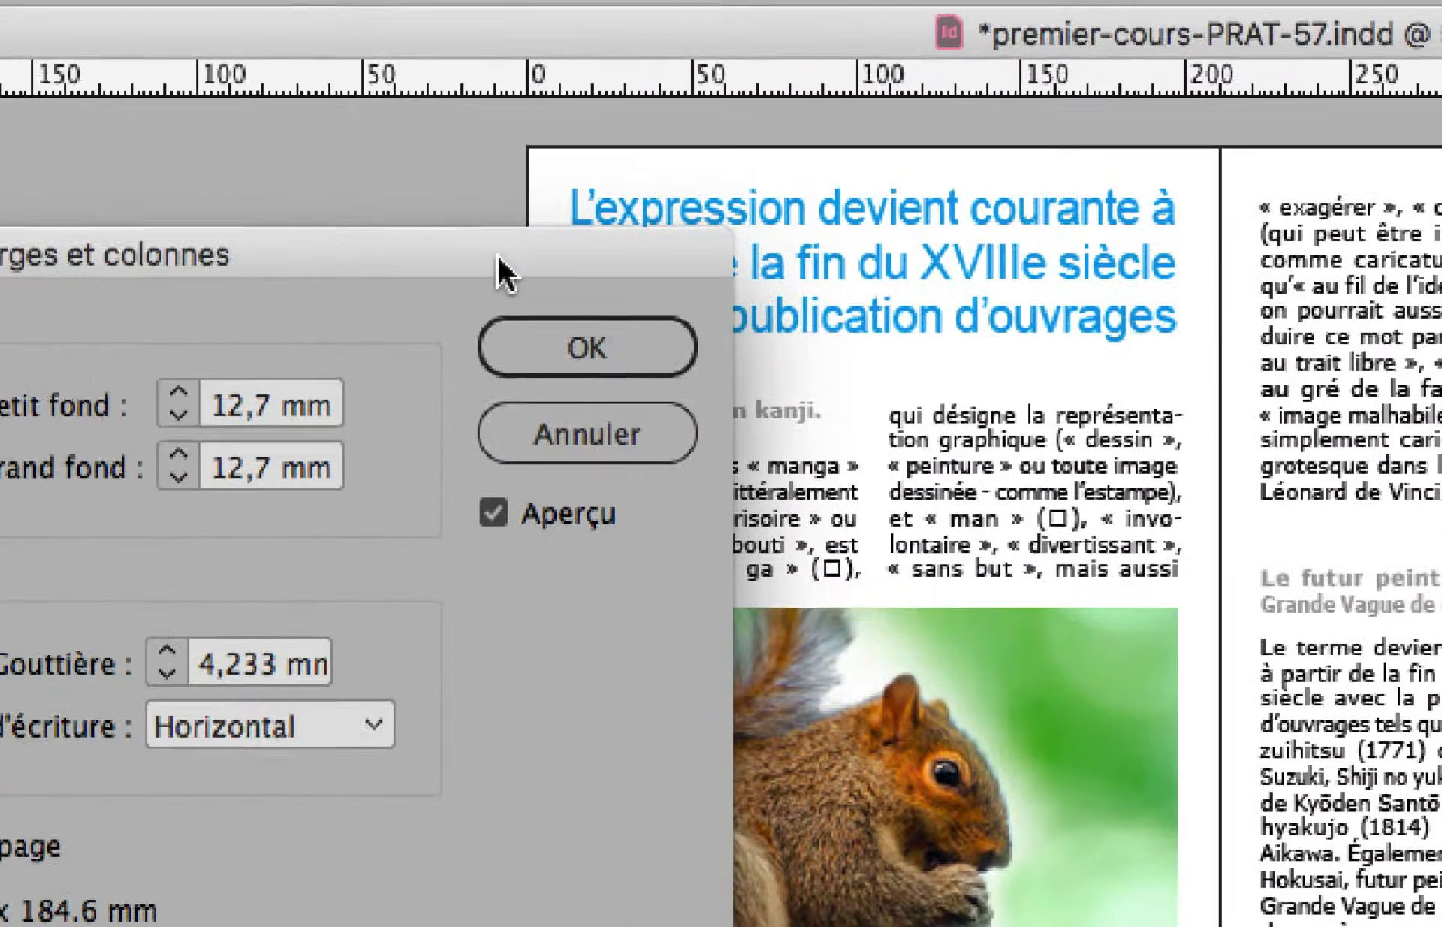
left_click_drag(283, 271, 1145, 166)
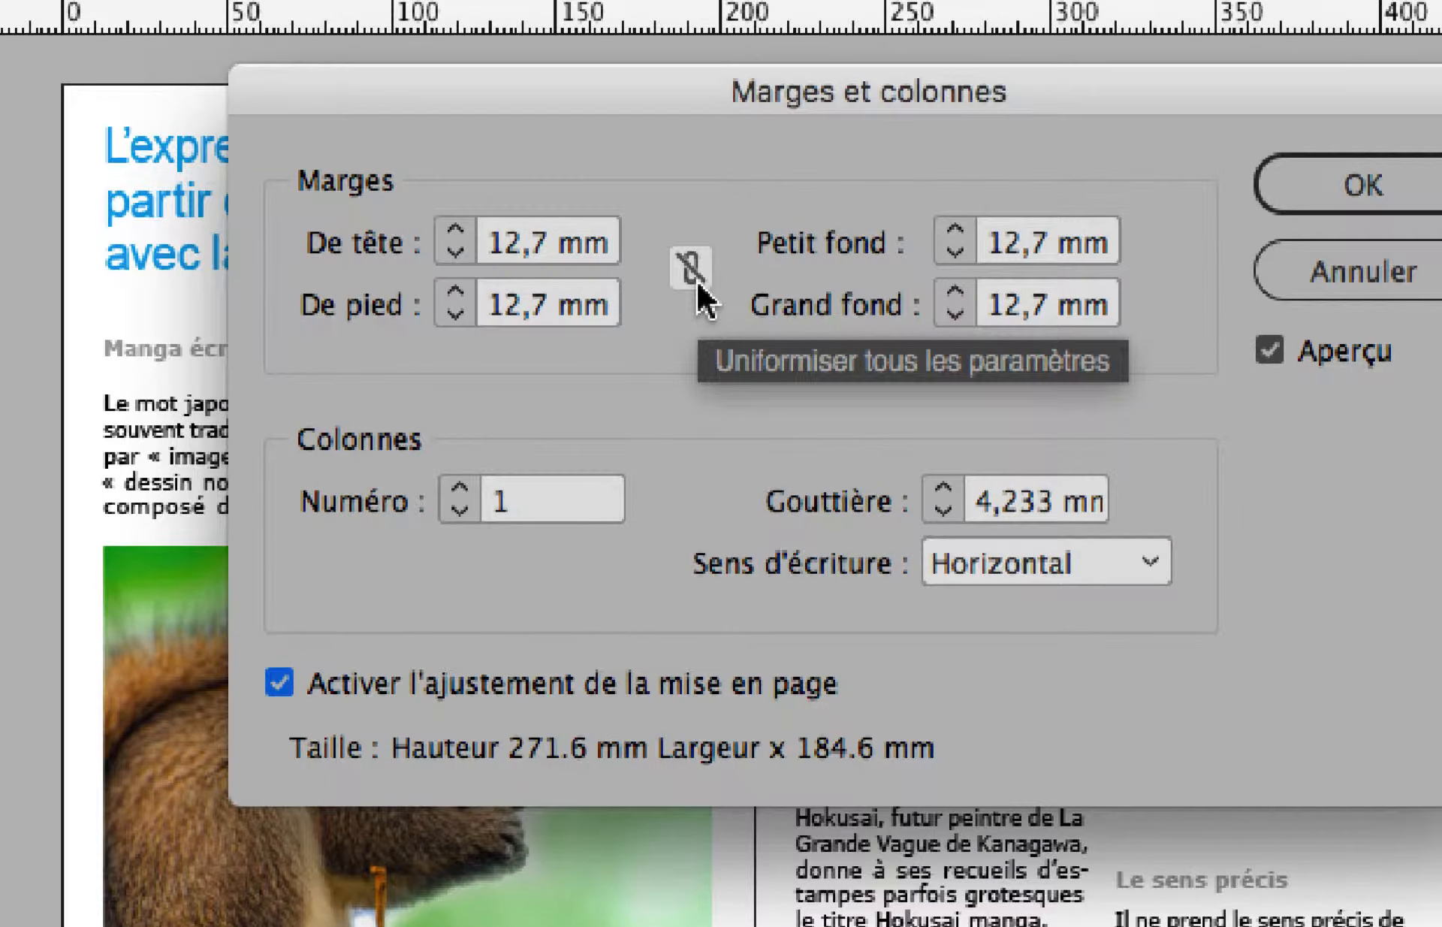
Keep the margin values unlinked, set the inside margin (Petit fond) to 20 mm and apply the settings.
left_click(691, 268)
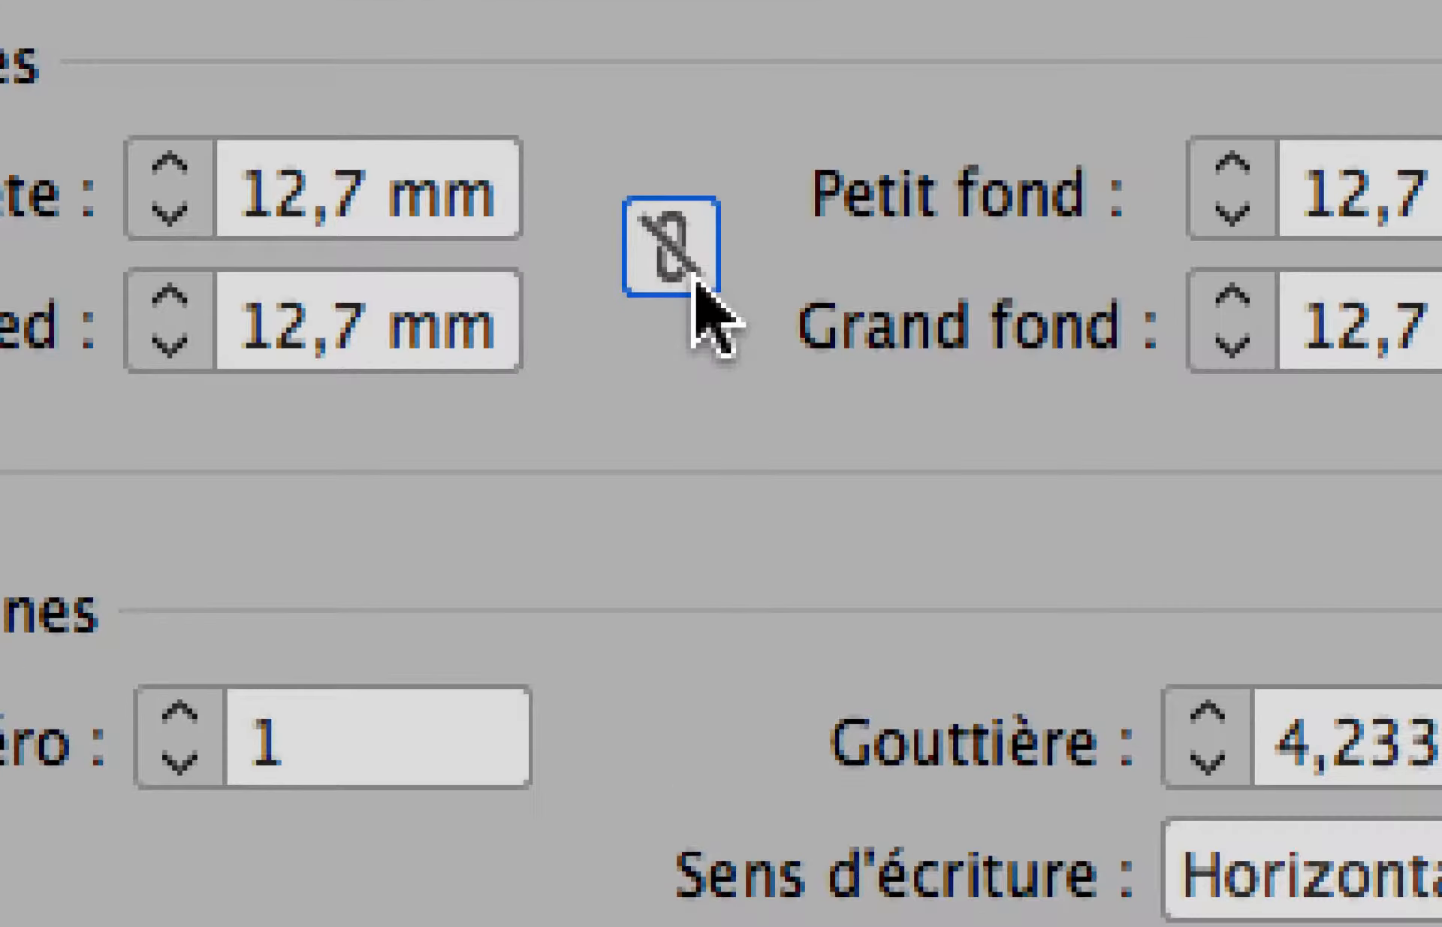
left_click(697, 279)
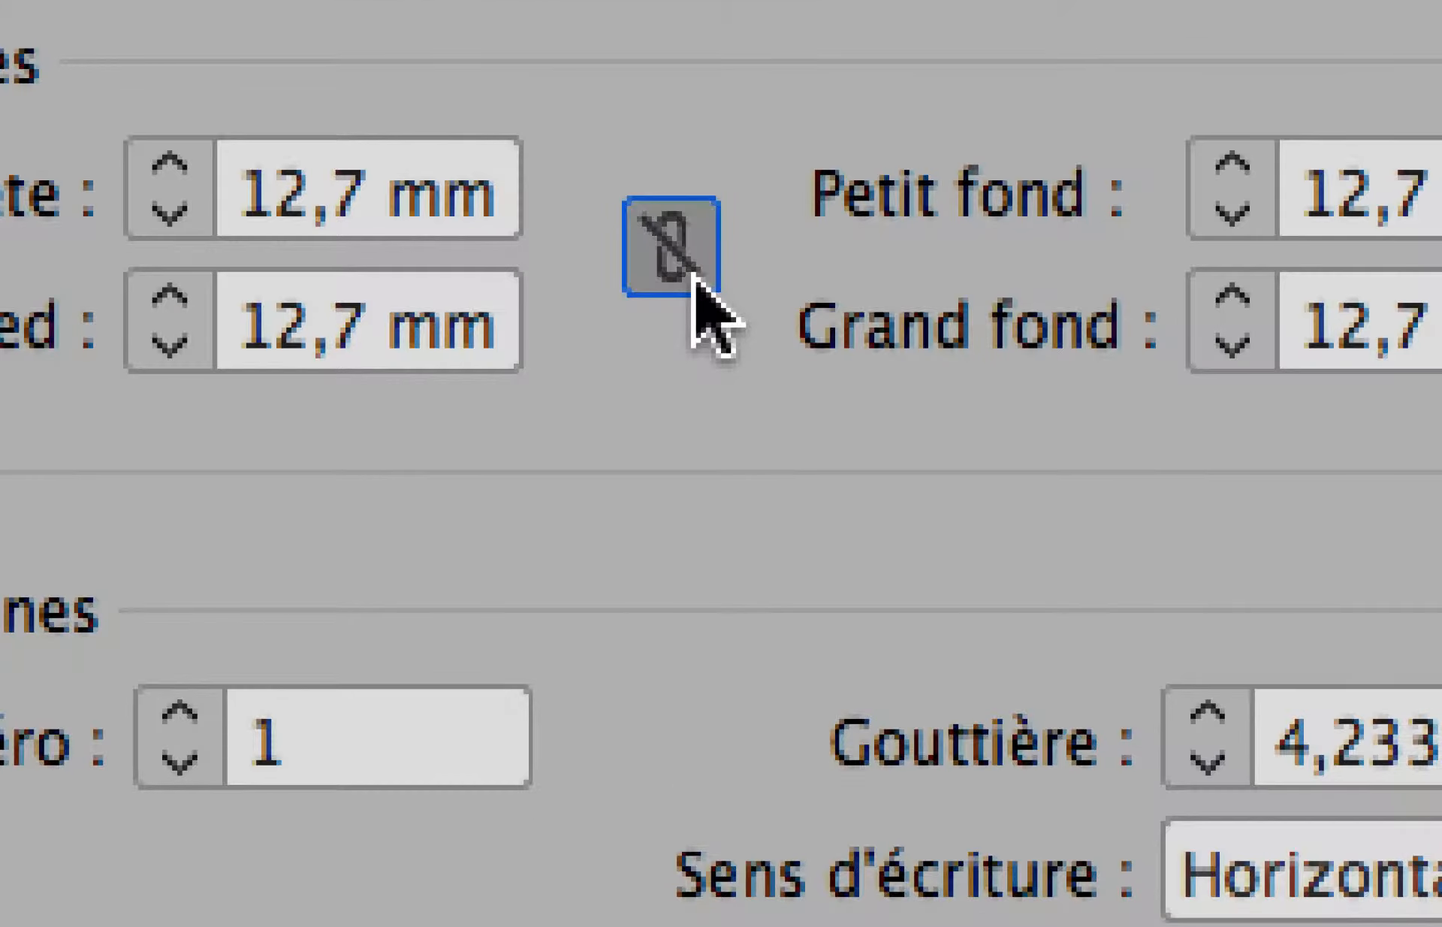
left_click(695, 280)
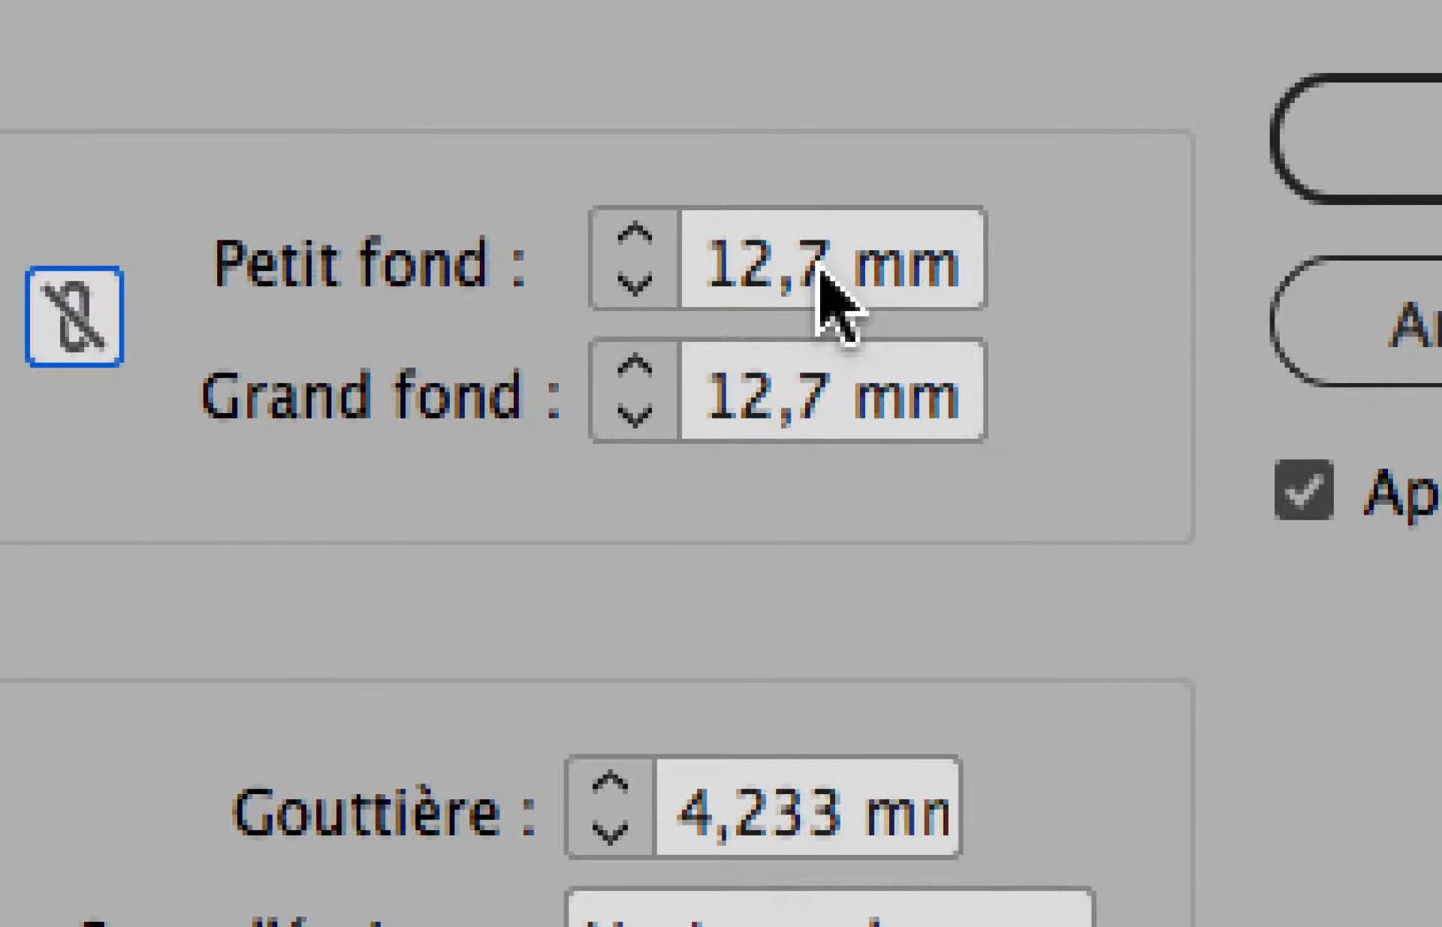
double_click(745, 270)
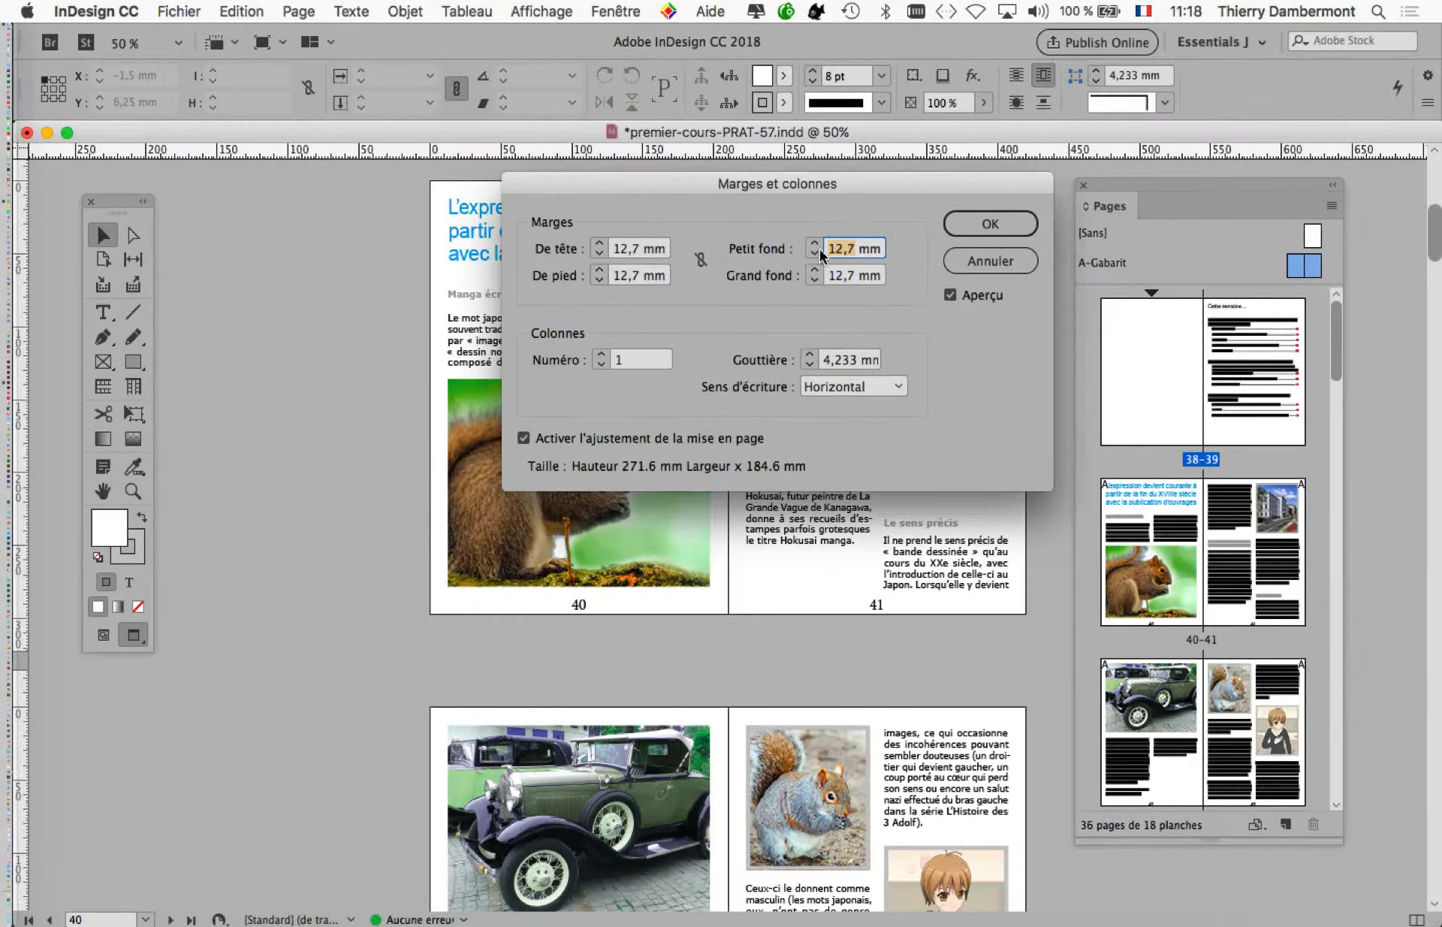
left_click_drag(739, 206, 518, 518)
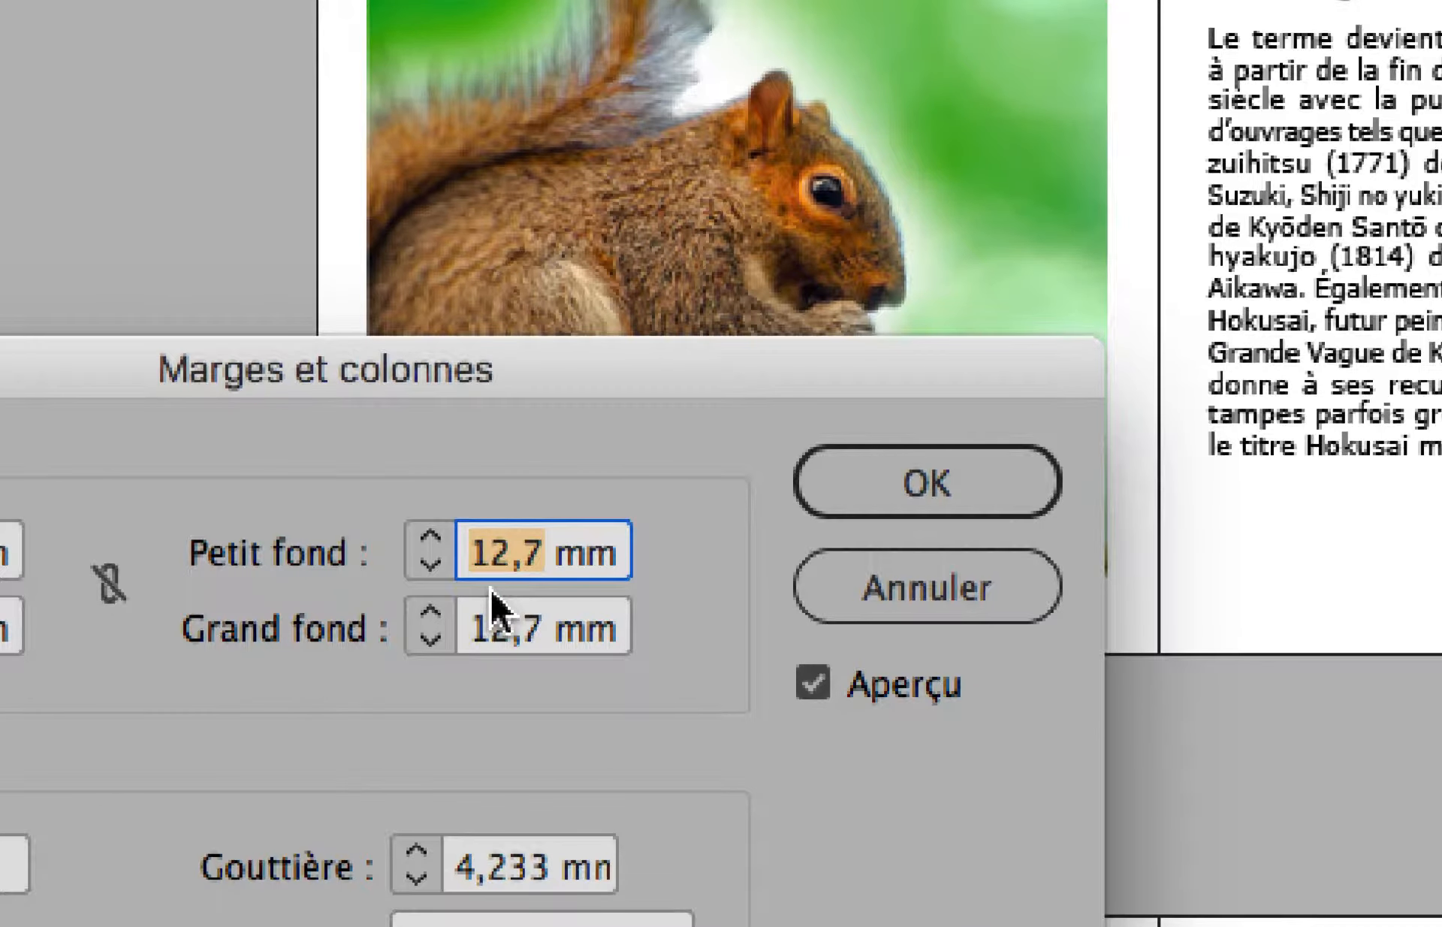
type("20")
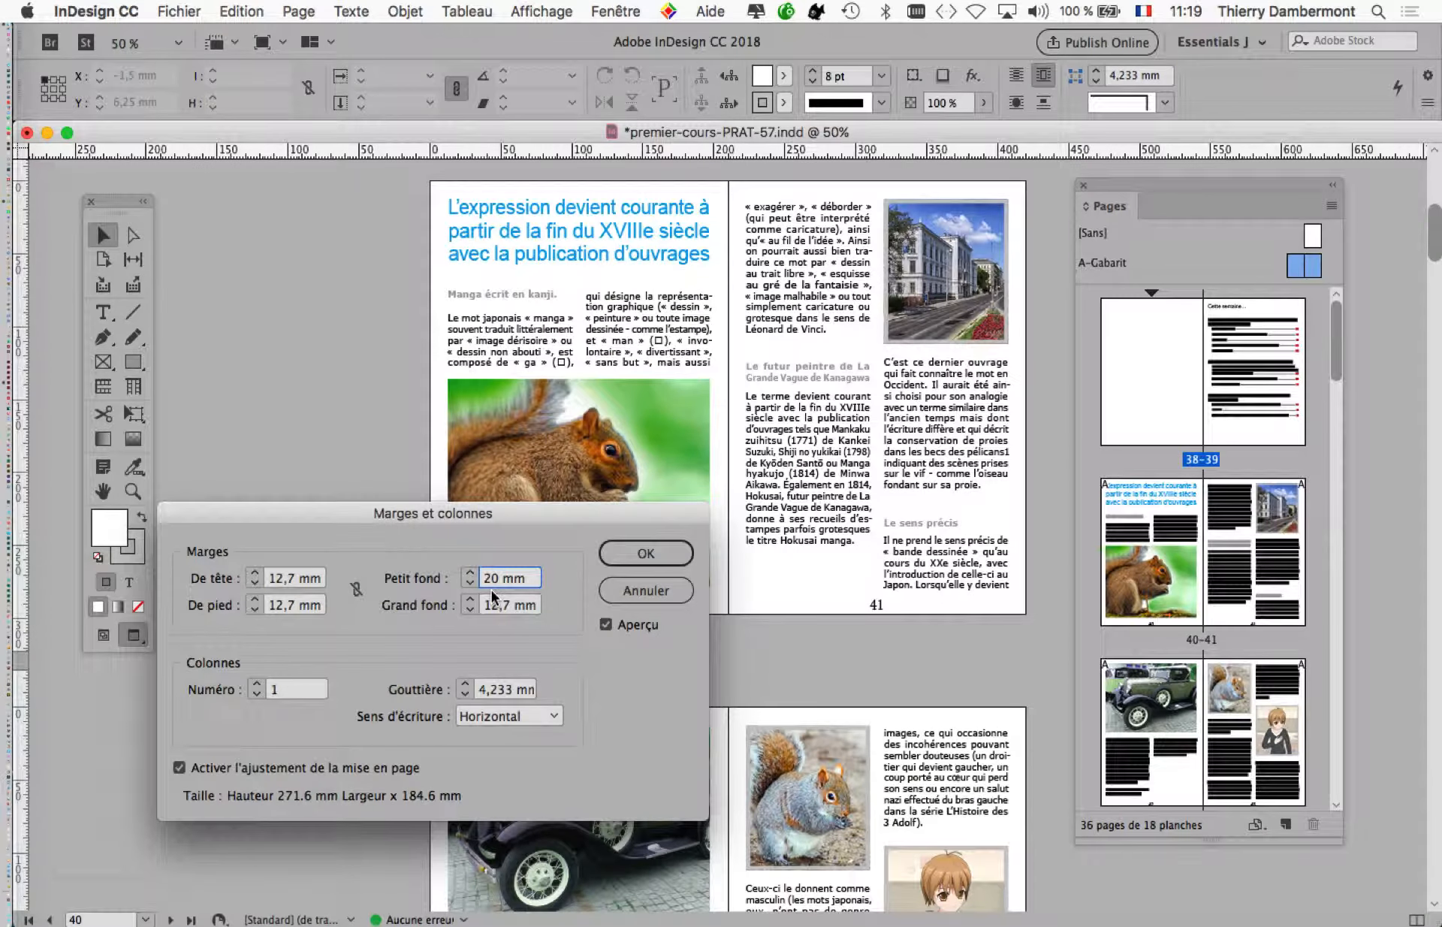
key("Tab")
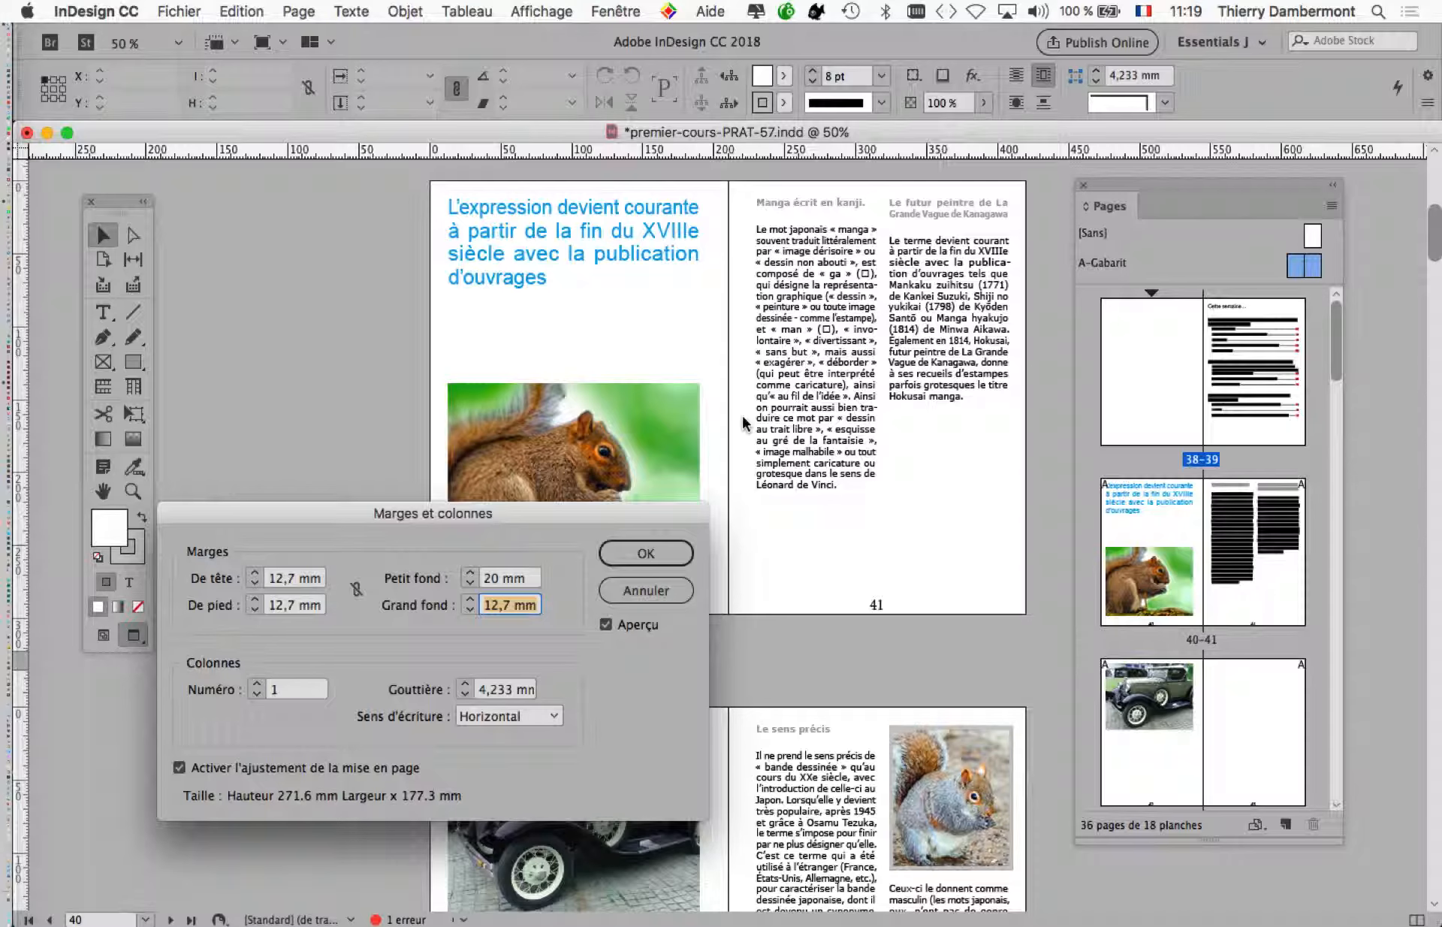
left_click(676, 556)
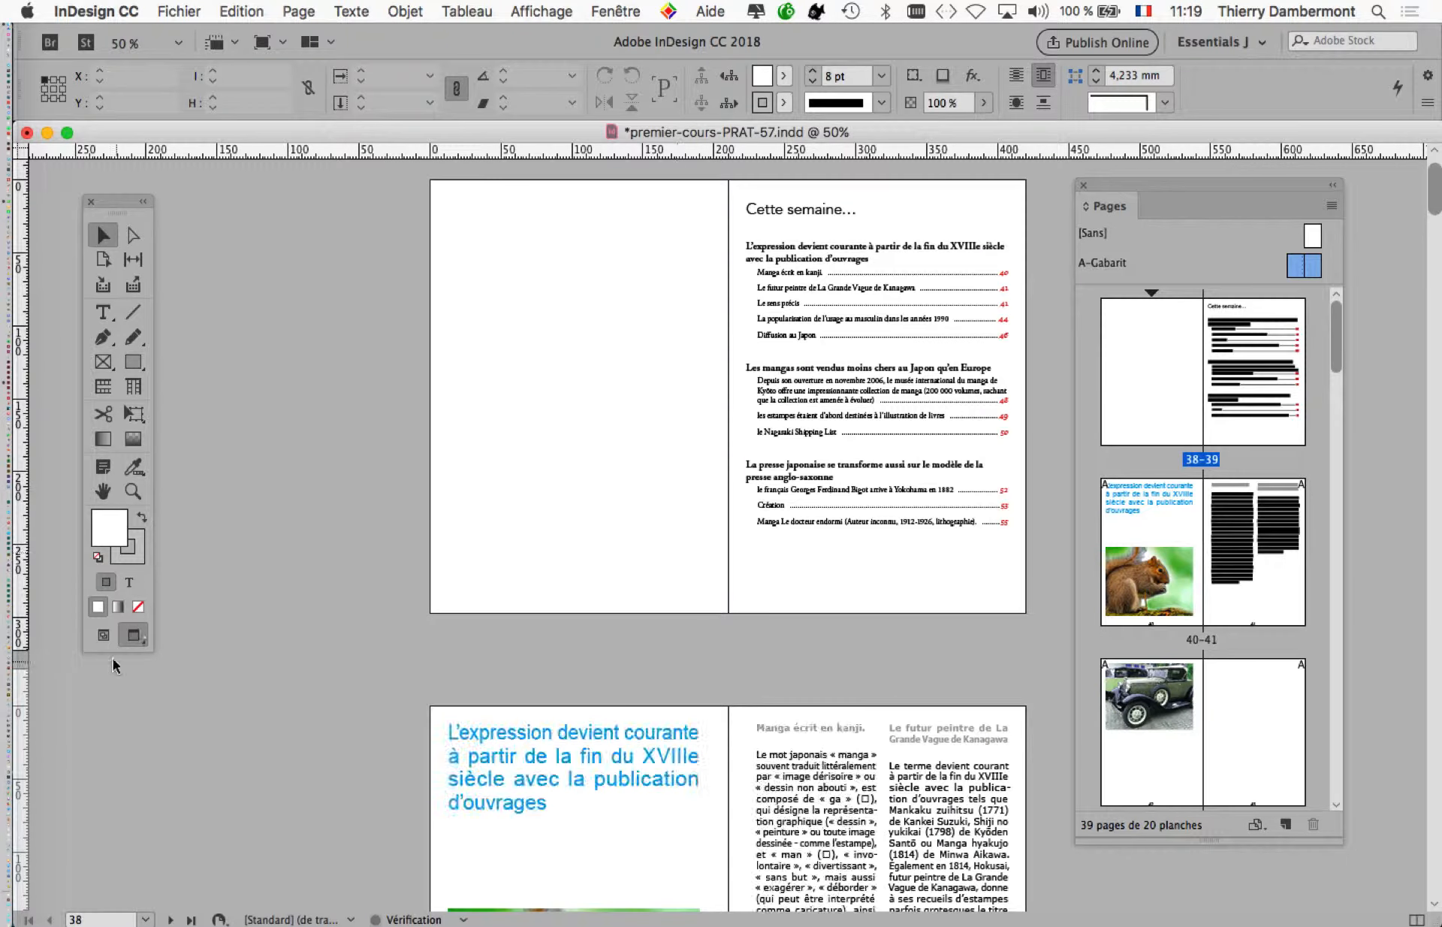
Show the margins and frames in normal screen mode, then set the A-Gabarit inside margin to 30 mm, comparing with the preview off and on.
left_click(101, 639)
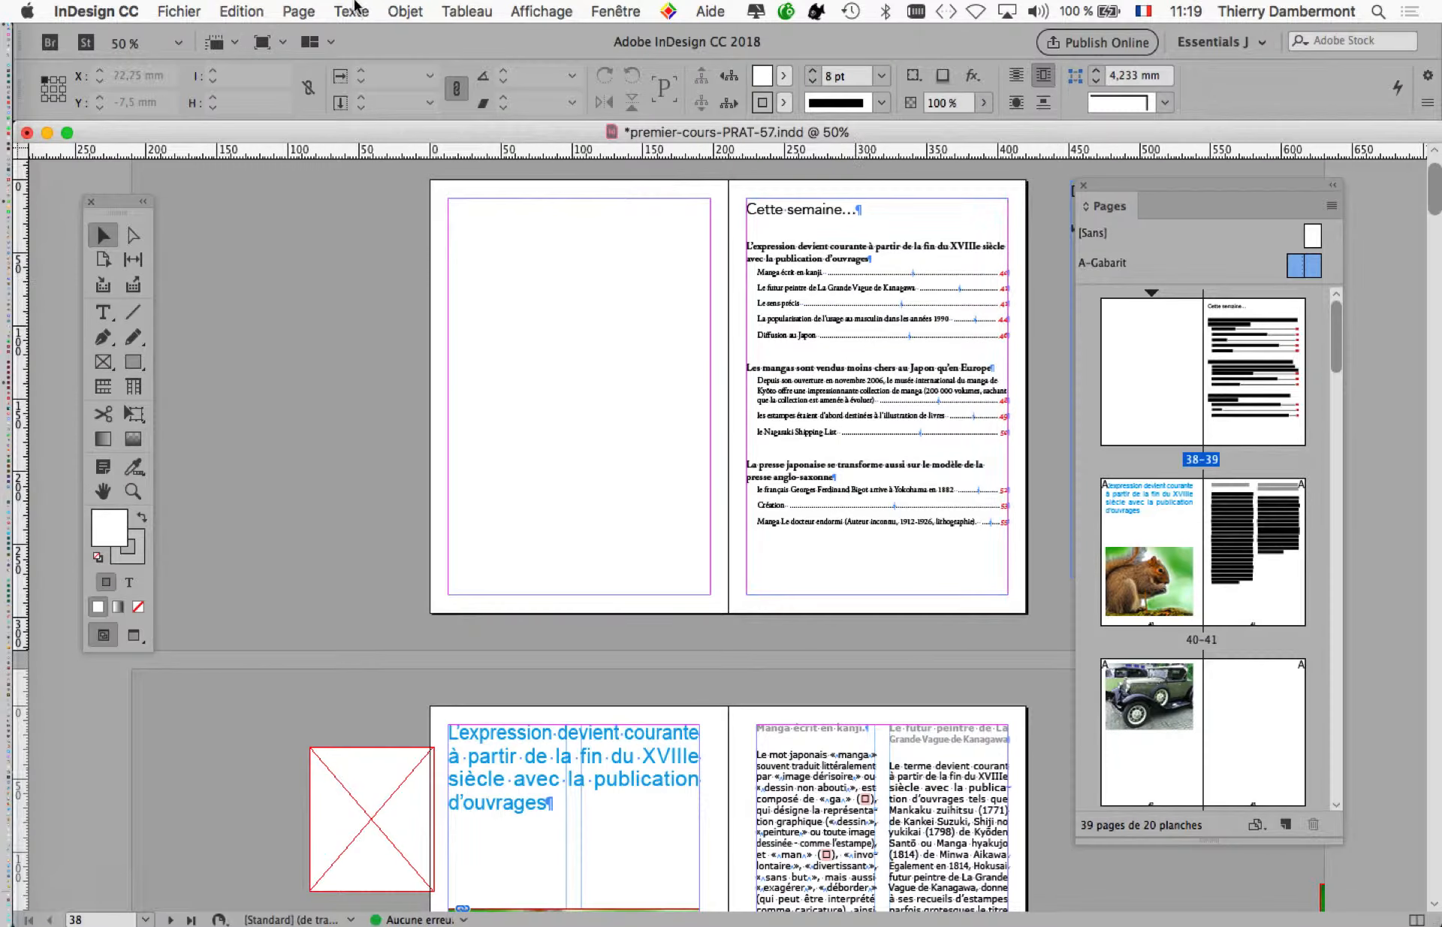
left_click(298, 11)
left_click(314, 75)
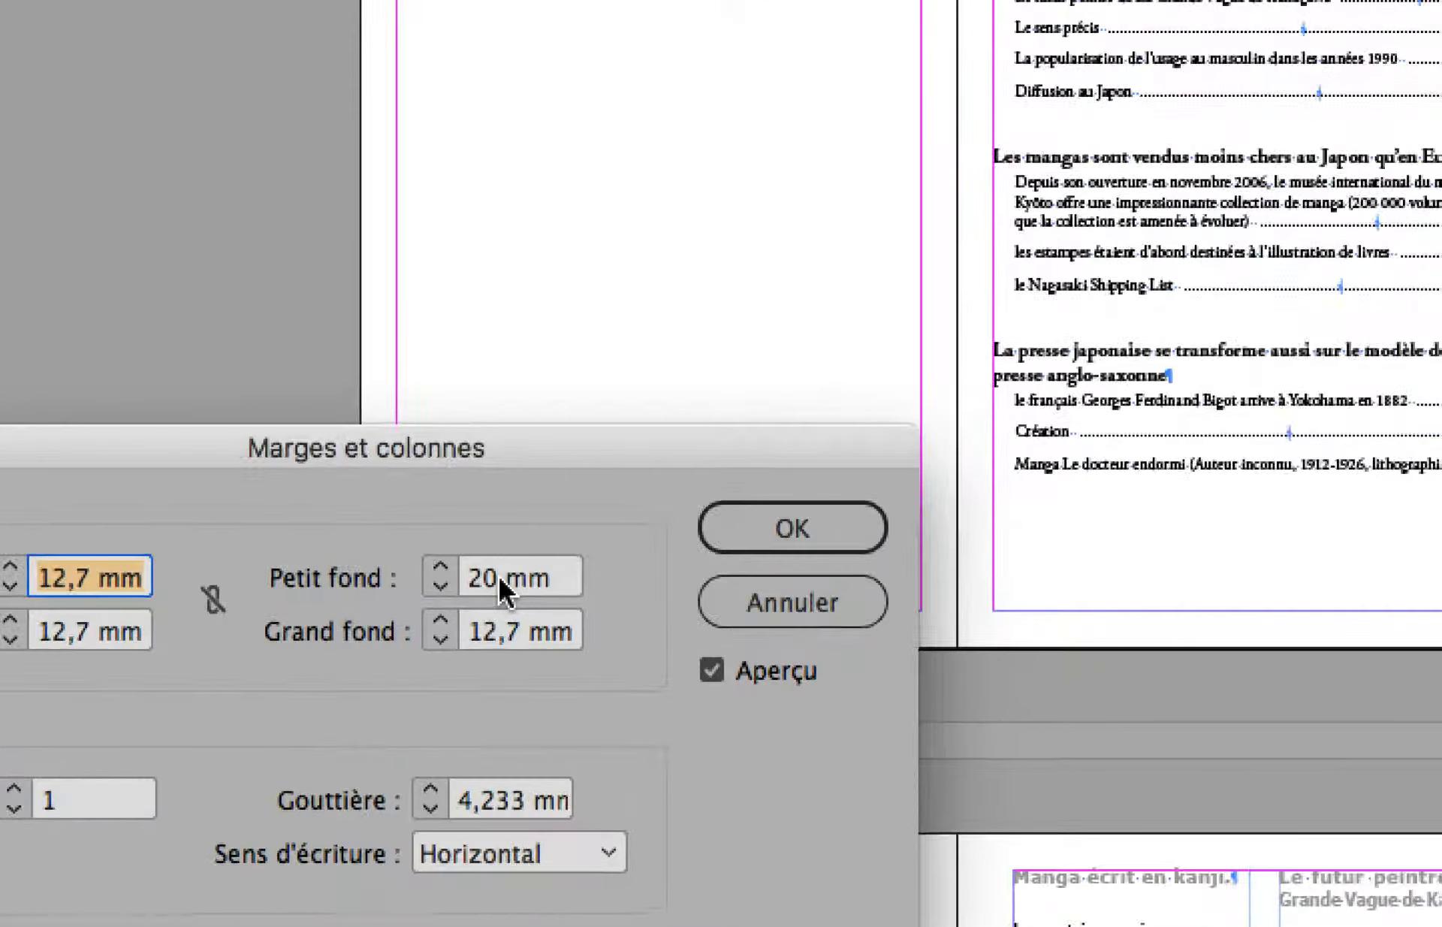
double_click(481, 577)
type("30")
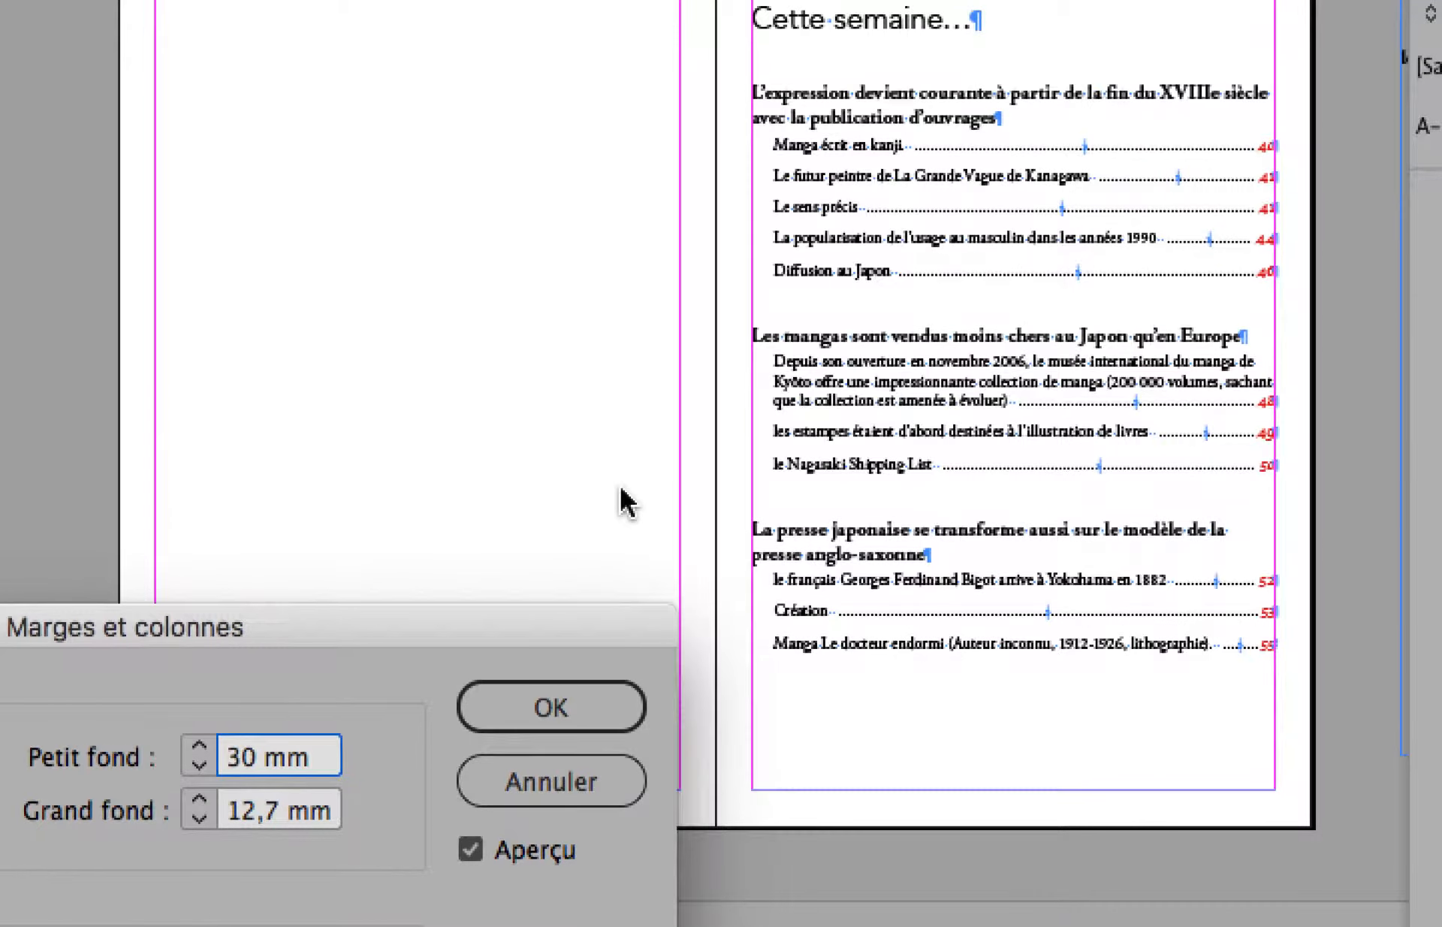
key("Tab")
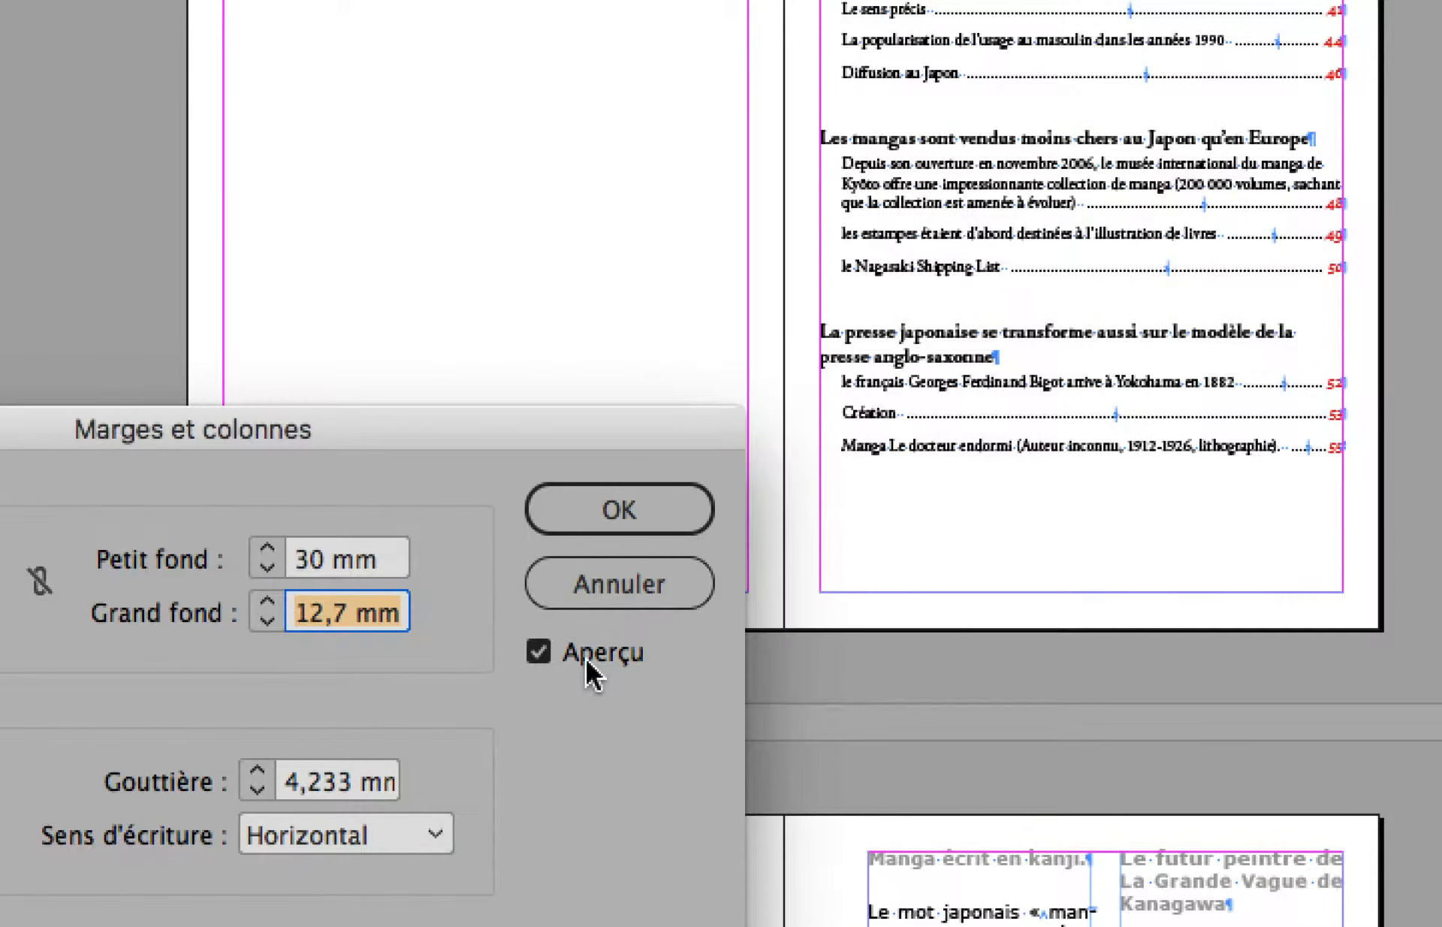
left_click(585, 659)
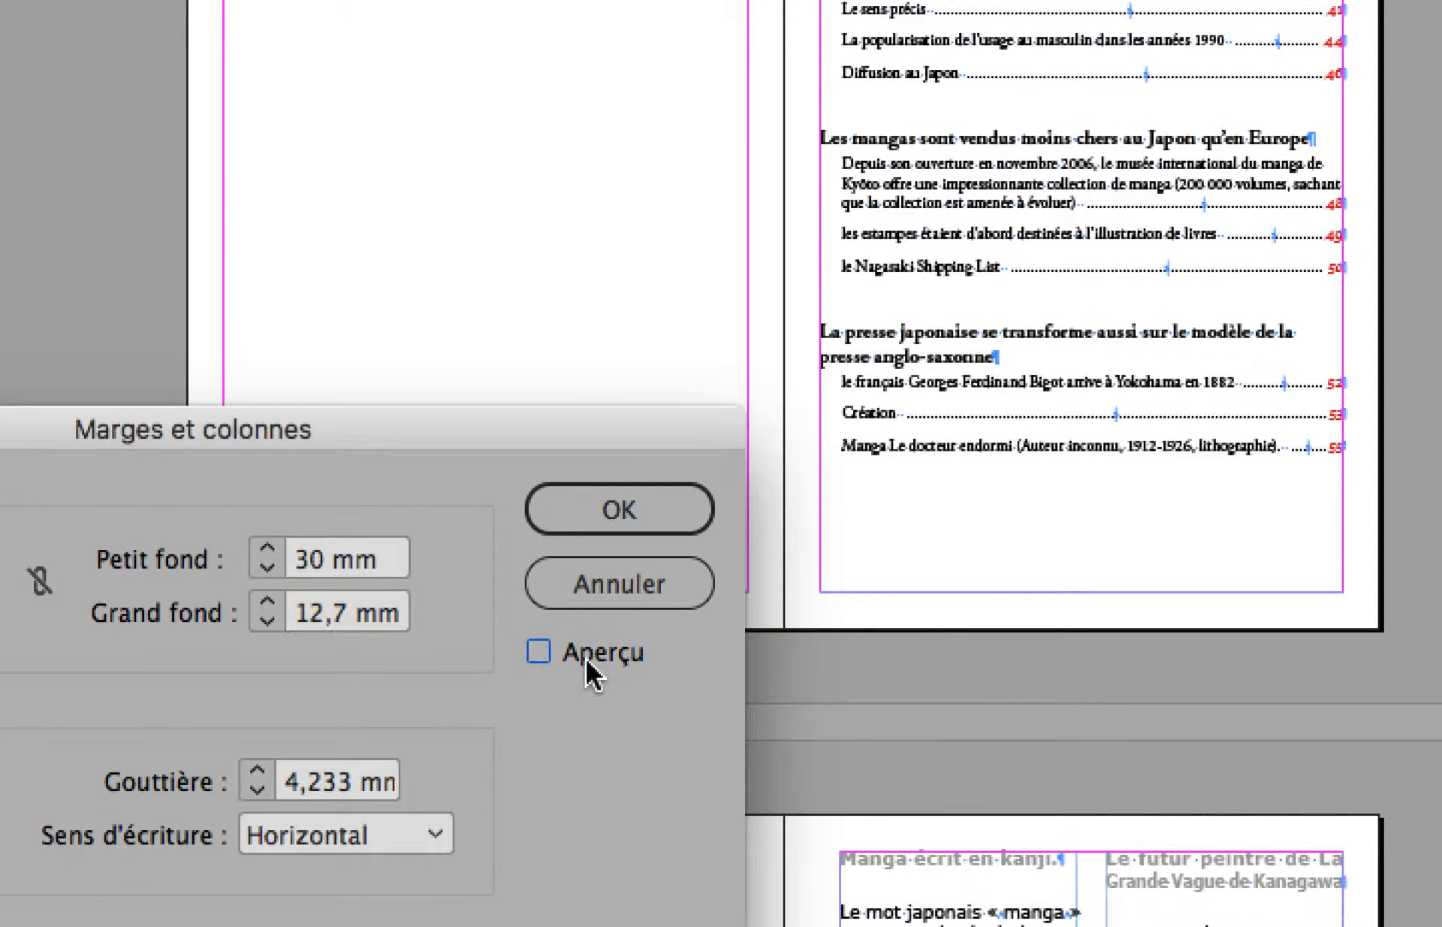
left_click(585, 659)
left_click(609, 514)
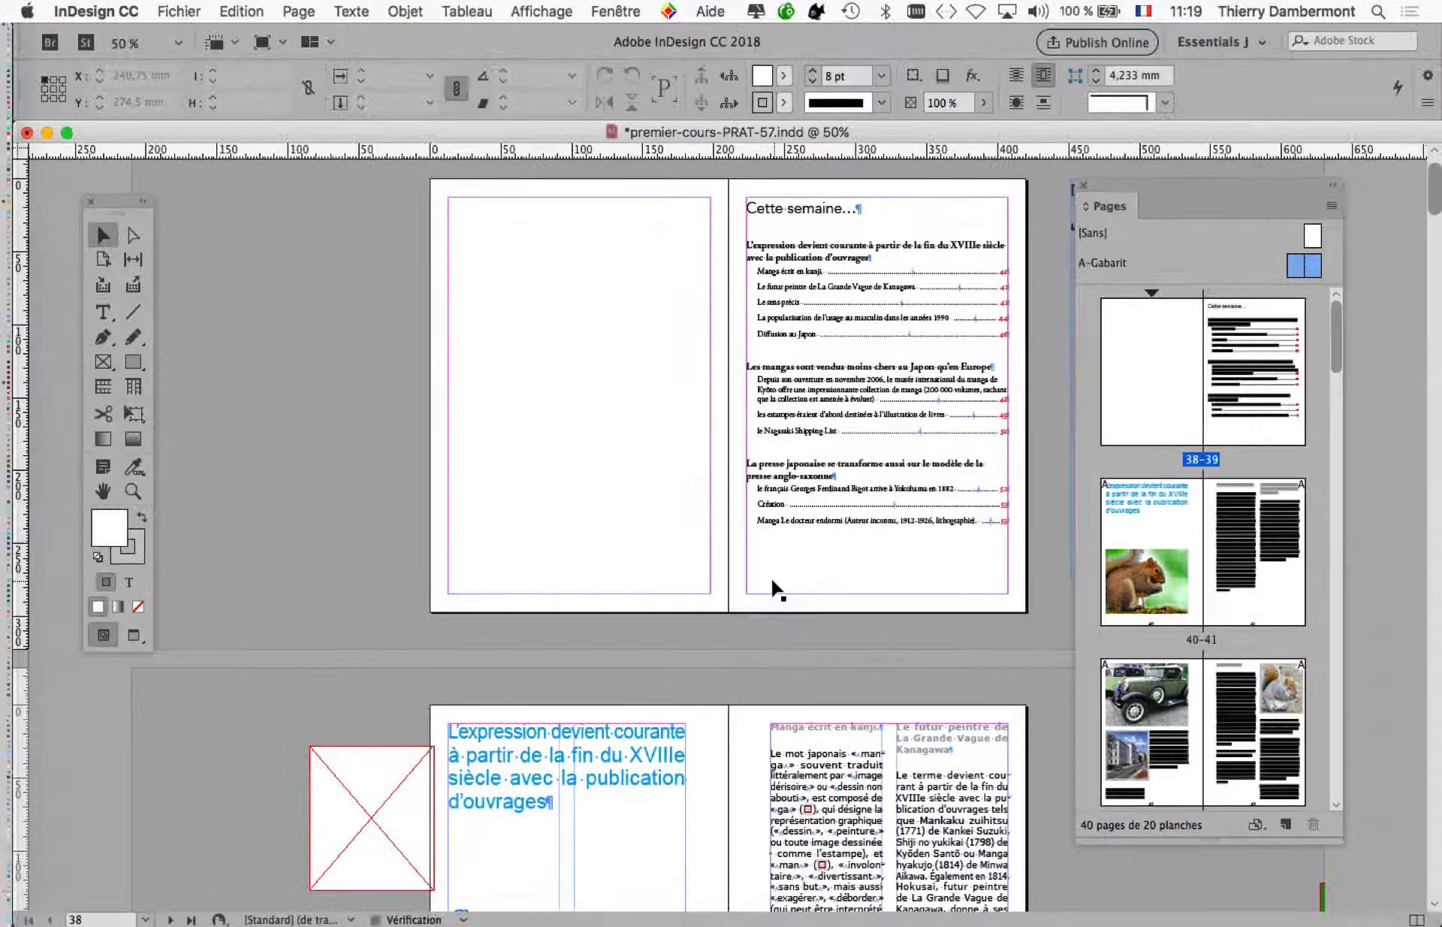
Reopen the margins and columns settings for the A-Gabarit master and set the inside margin (Petit fond) to 20 mm.
scroll(693, 480, "down", 3)
scroll(777, 587, "down", 15)
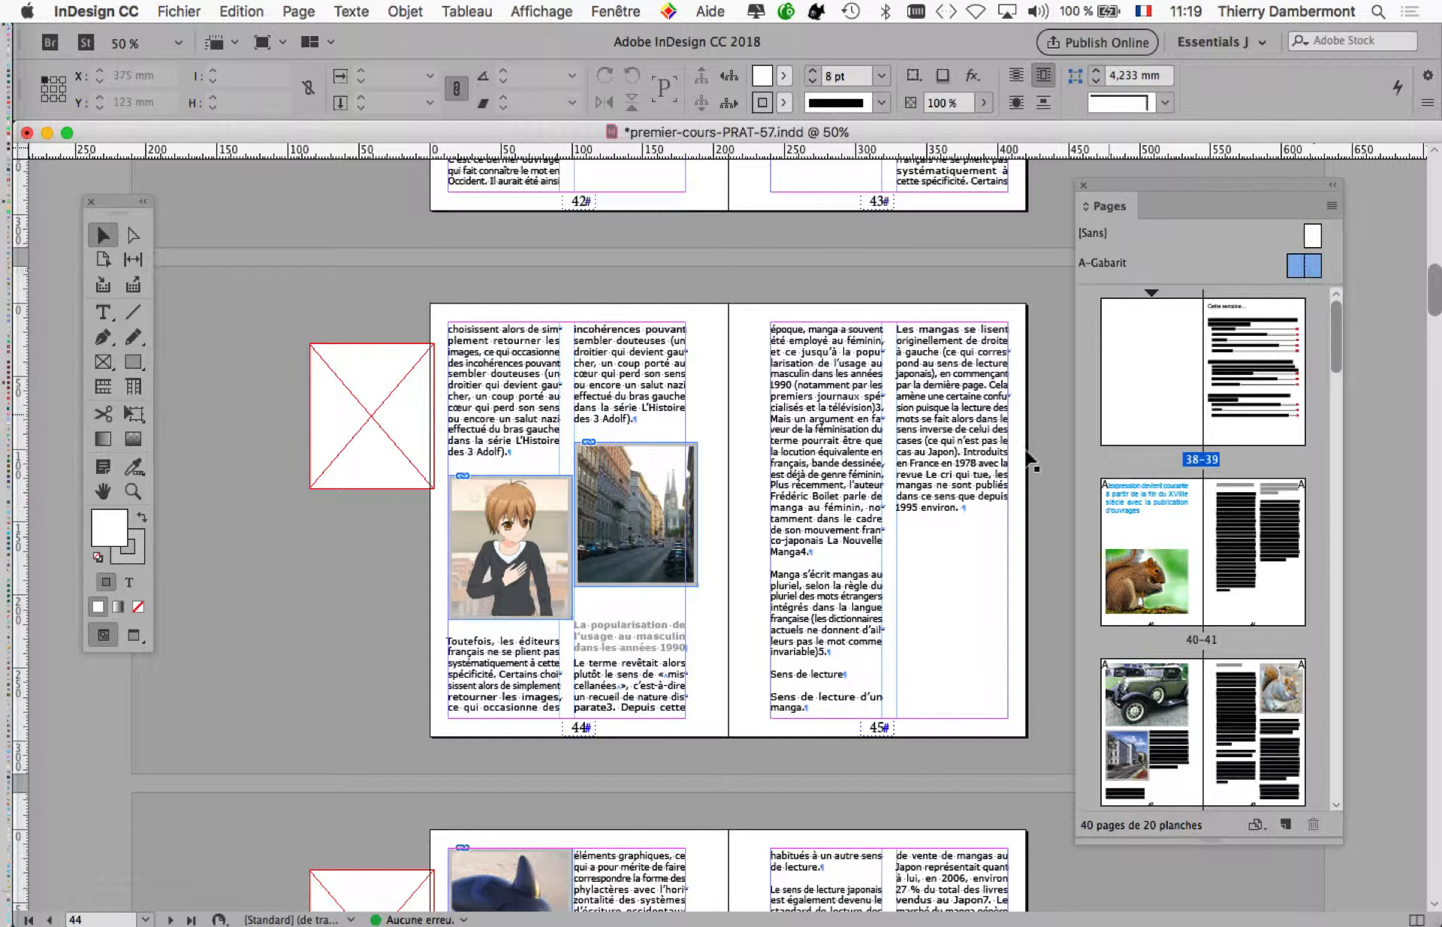
scroll(957, 463, "down", 2)
scroll(958, 464, "down", 5)
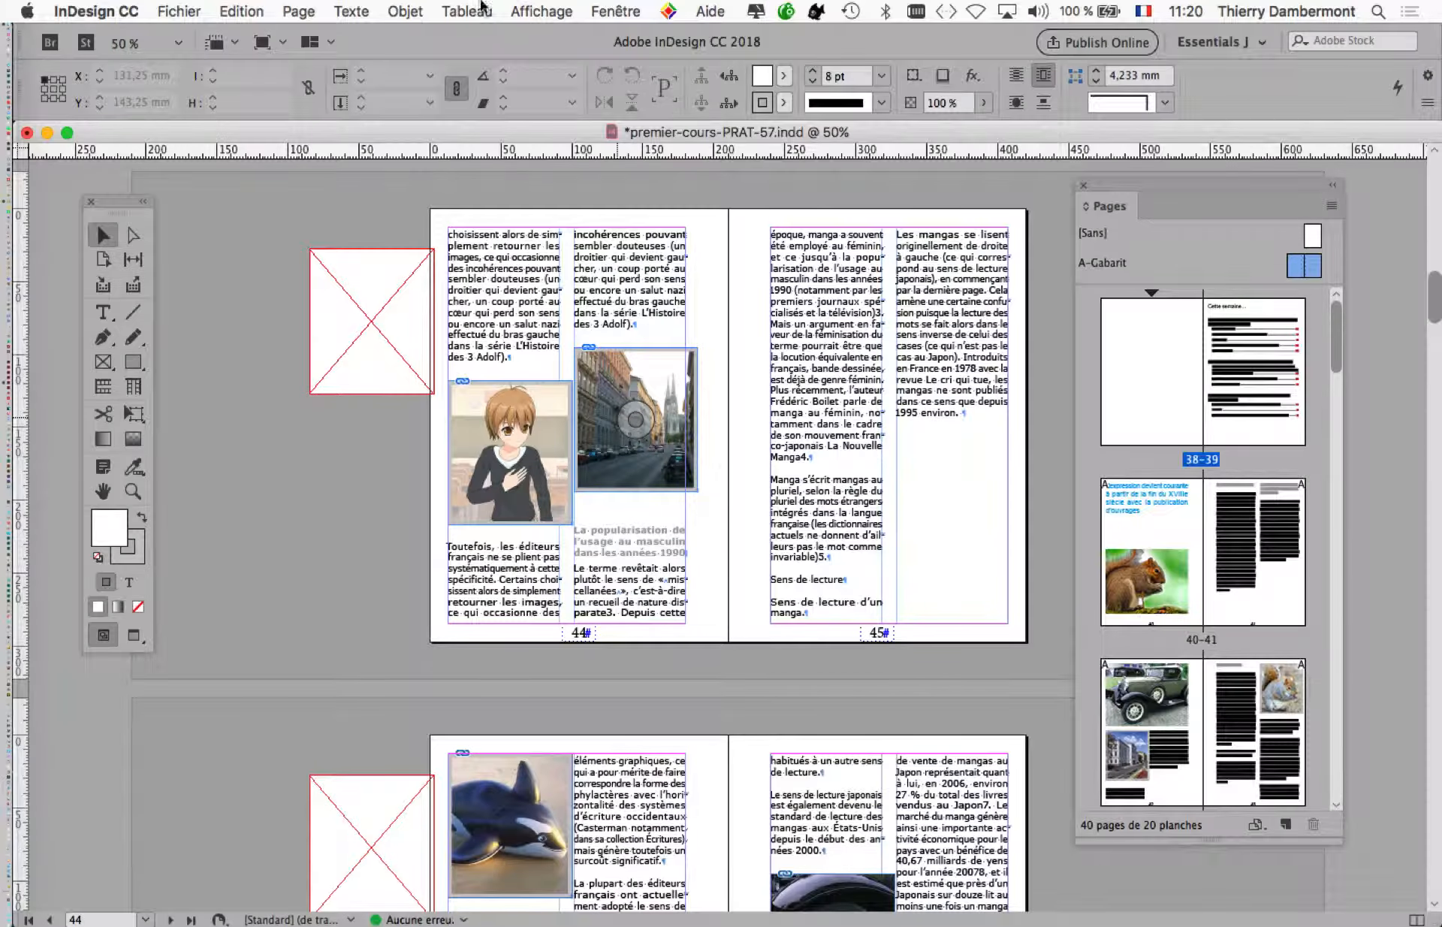
left_click(304, 11)
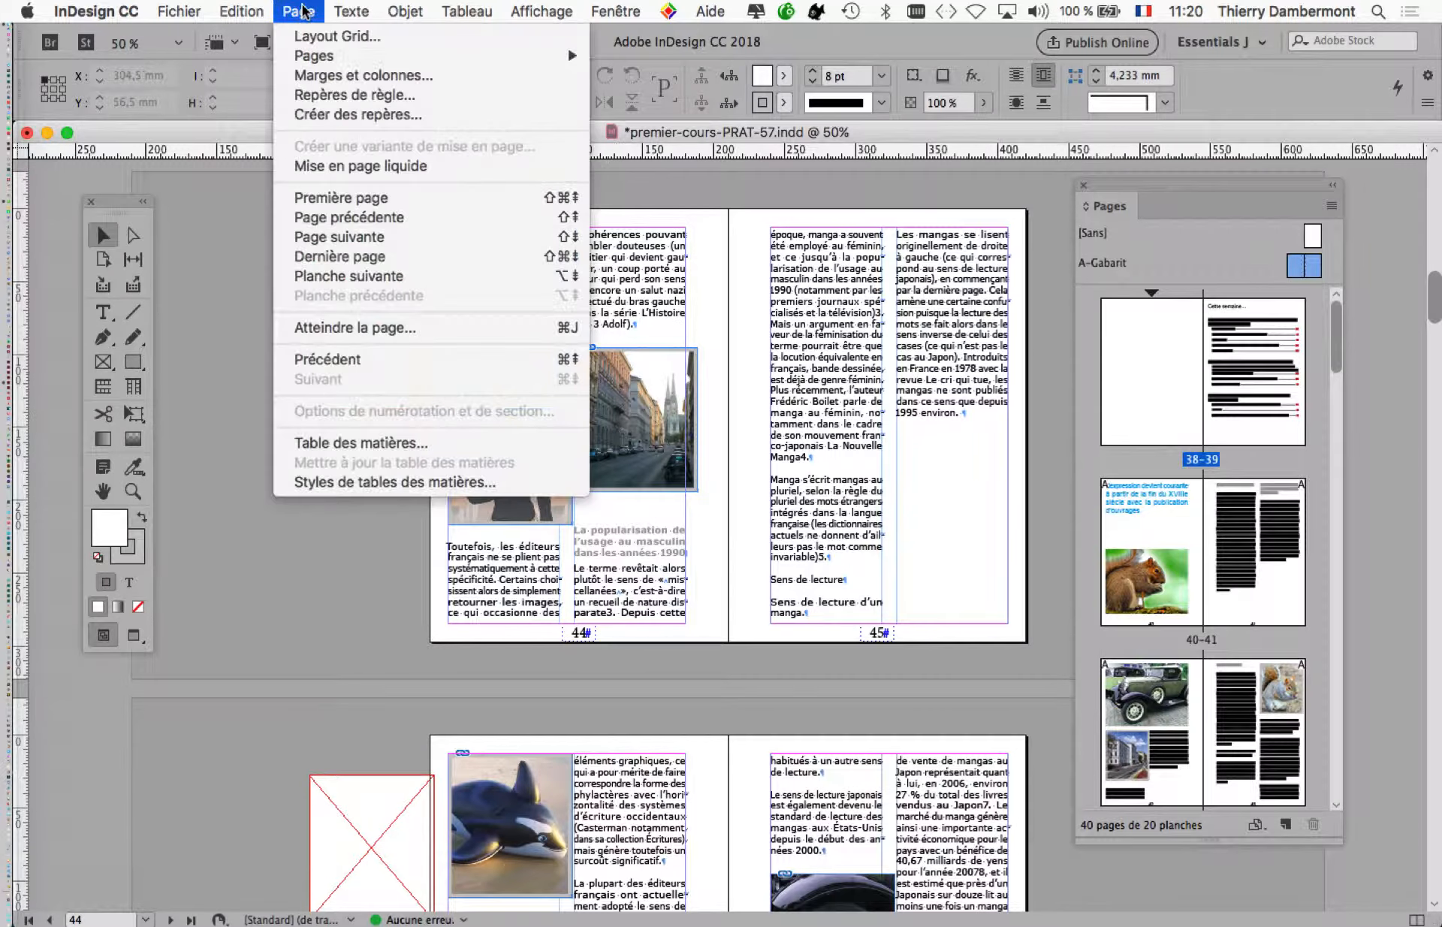
left_click(336, 75)
left_click_drag(488, 511, 1129, 156)
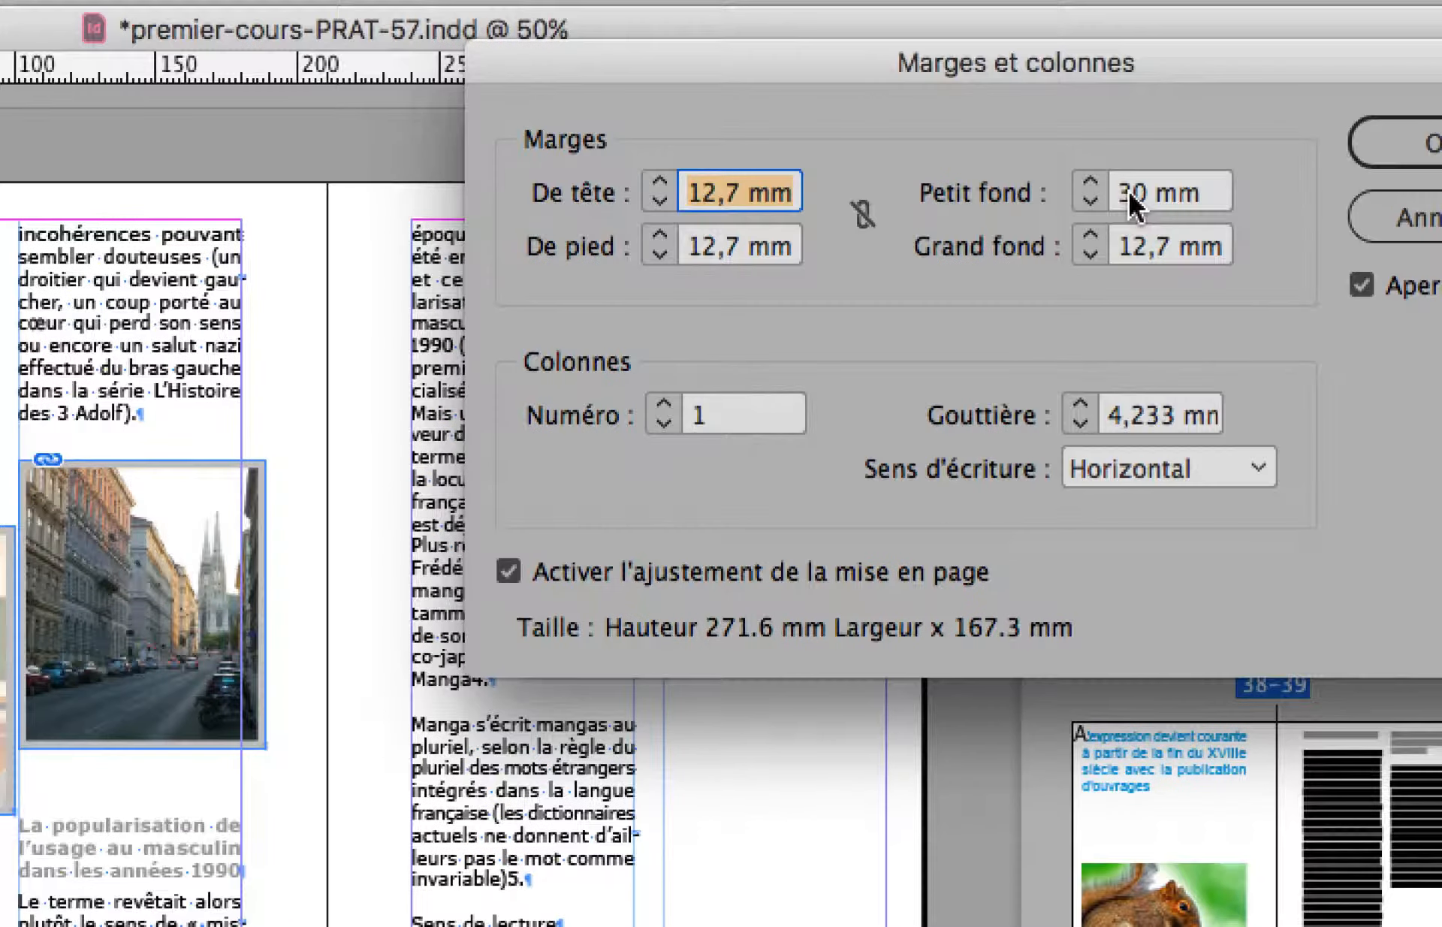
left_click(1128, 191)
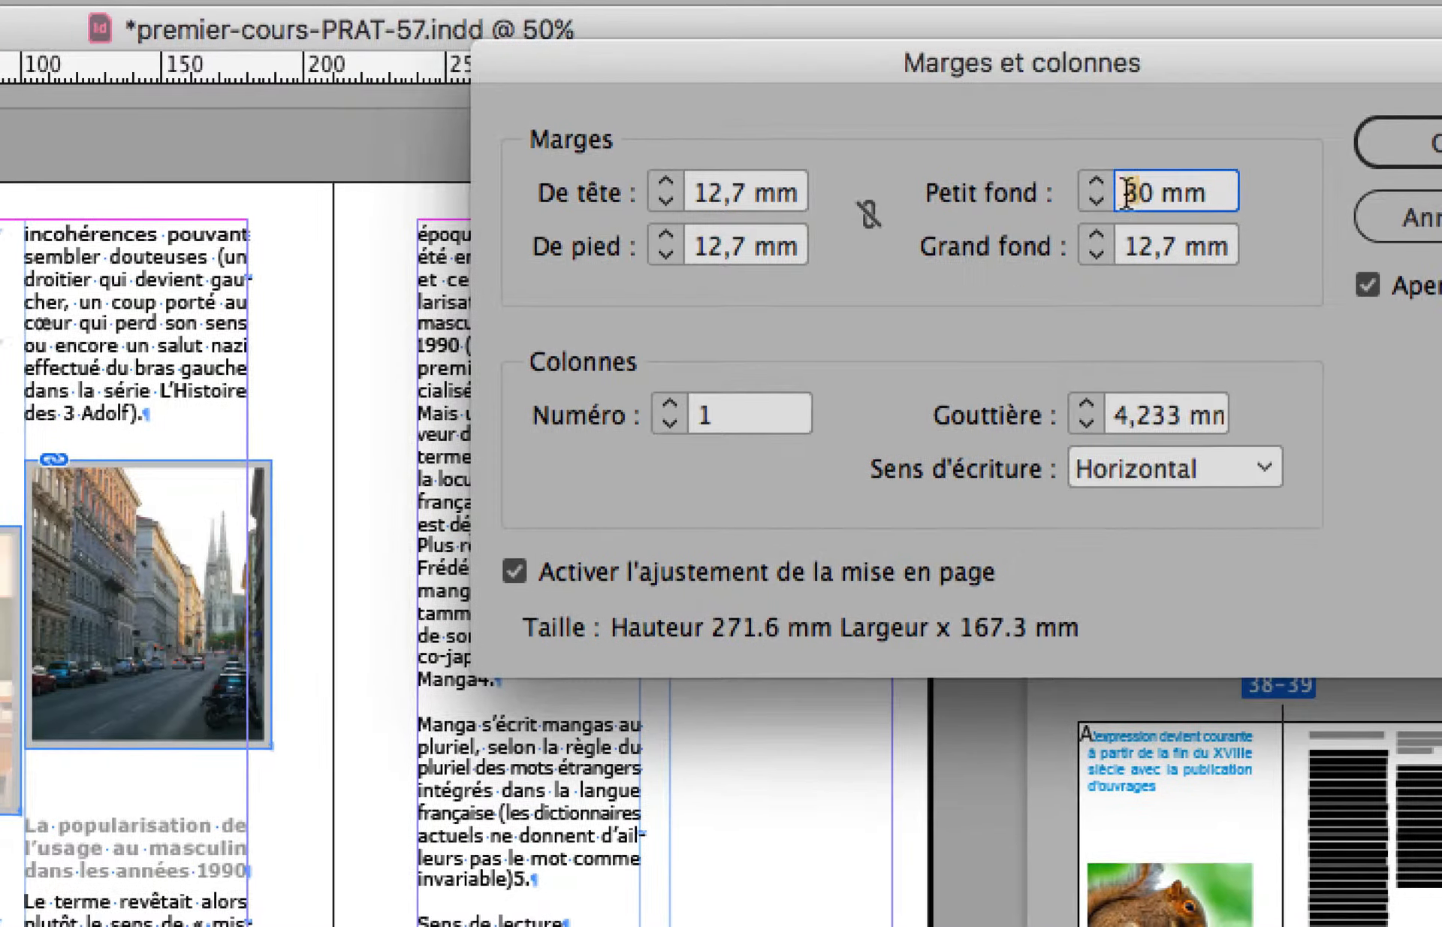
key("BackSpace")
type("2")
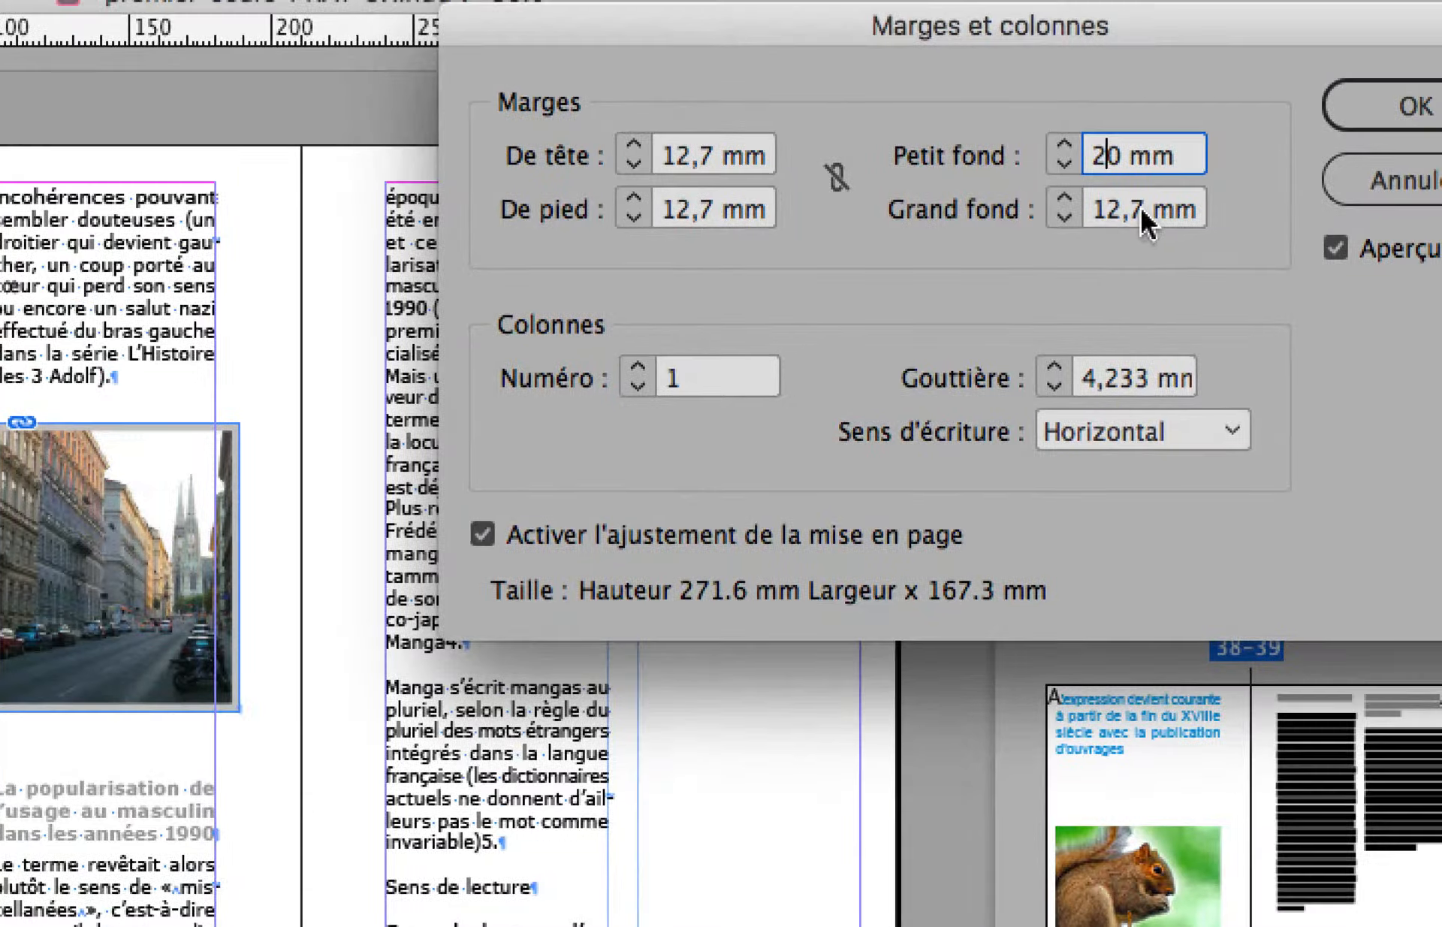
Set the outside margin (Grand fond) of the A-Gabarit master to 18 mm and apply the margin settings.
left_click(1158, 246)
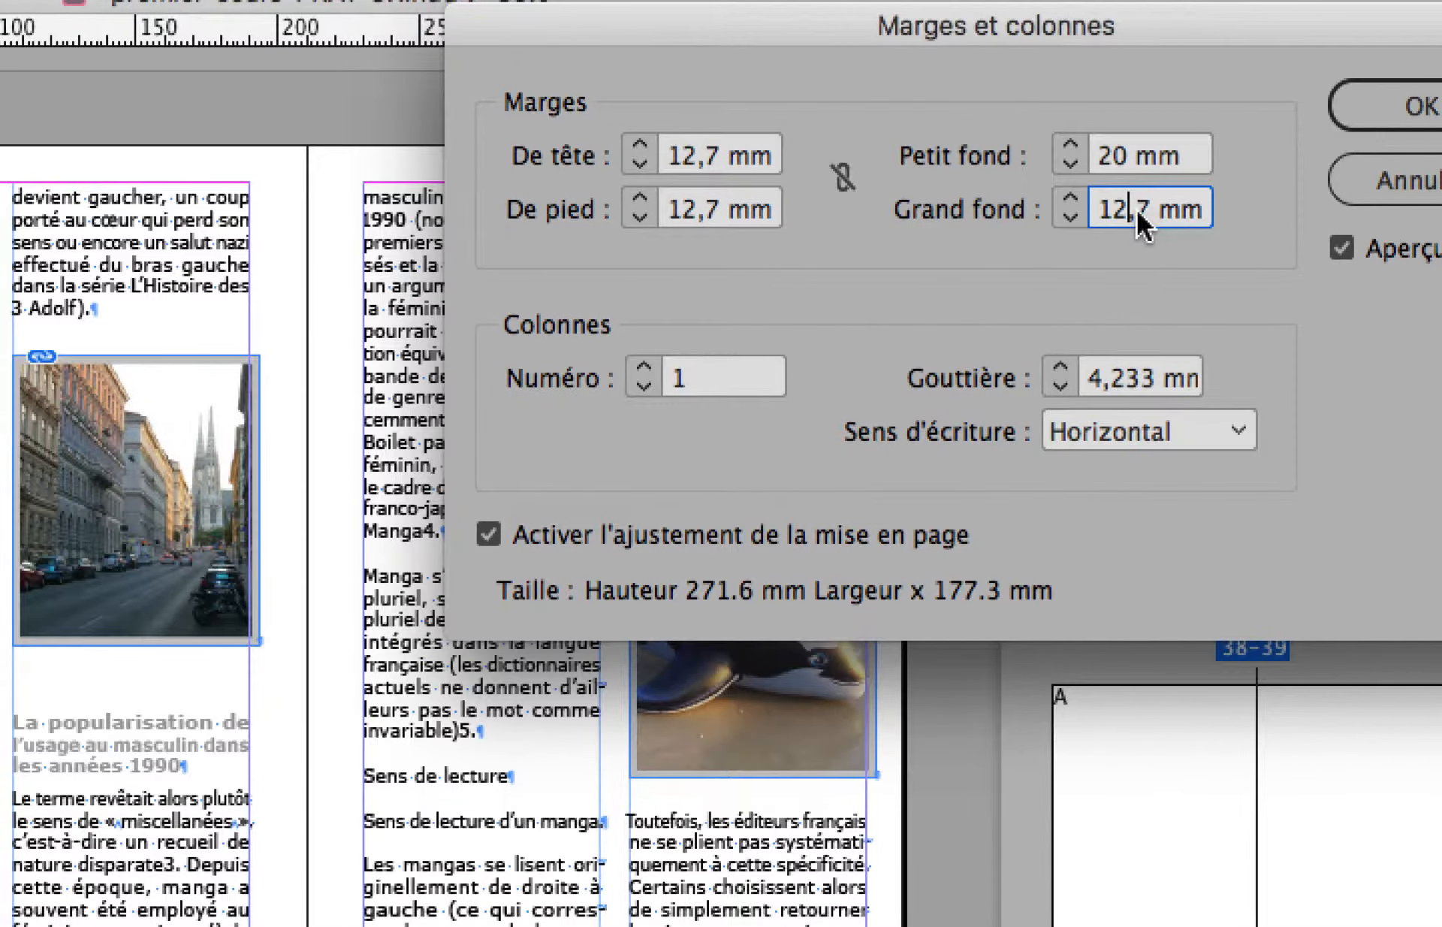
left_click_drag(1137, 209, 1121, 207)
type("18")
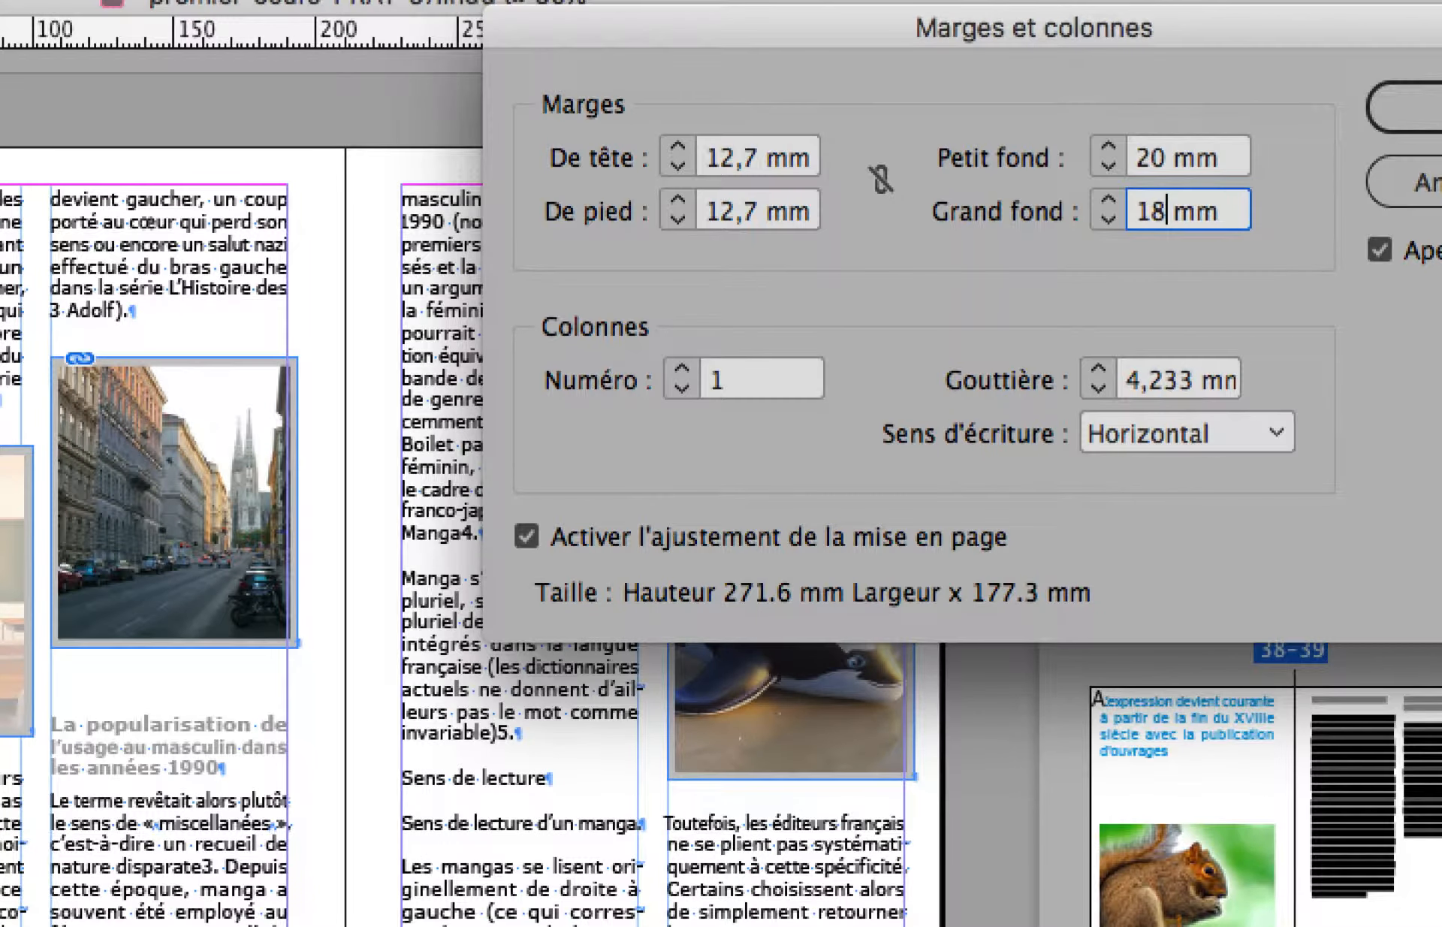
key("Tab")
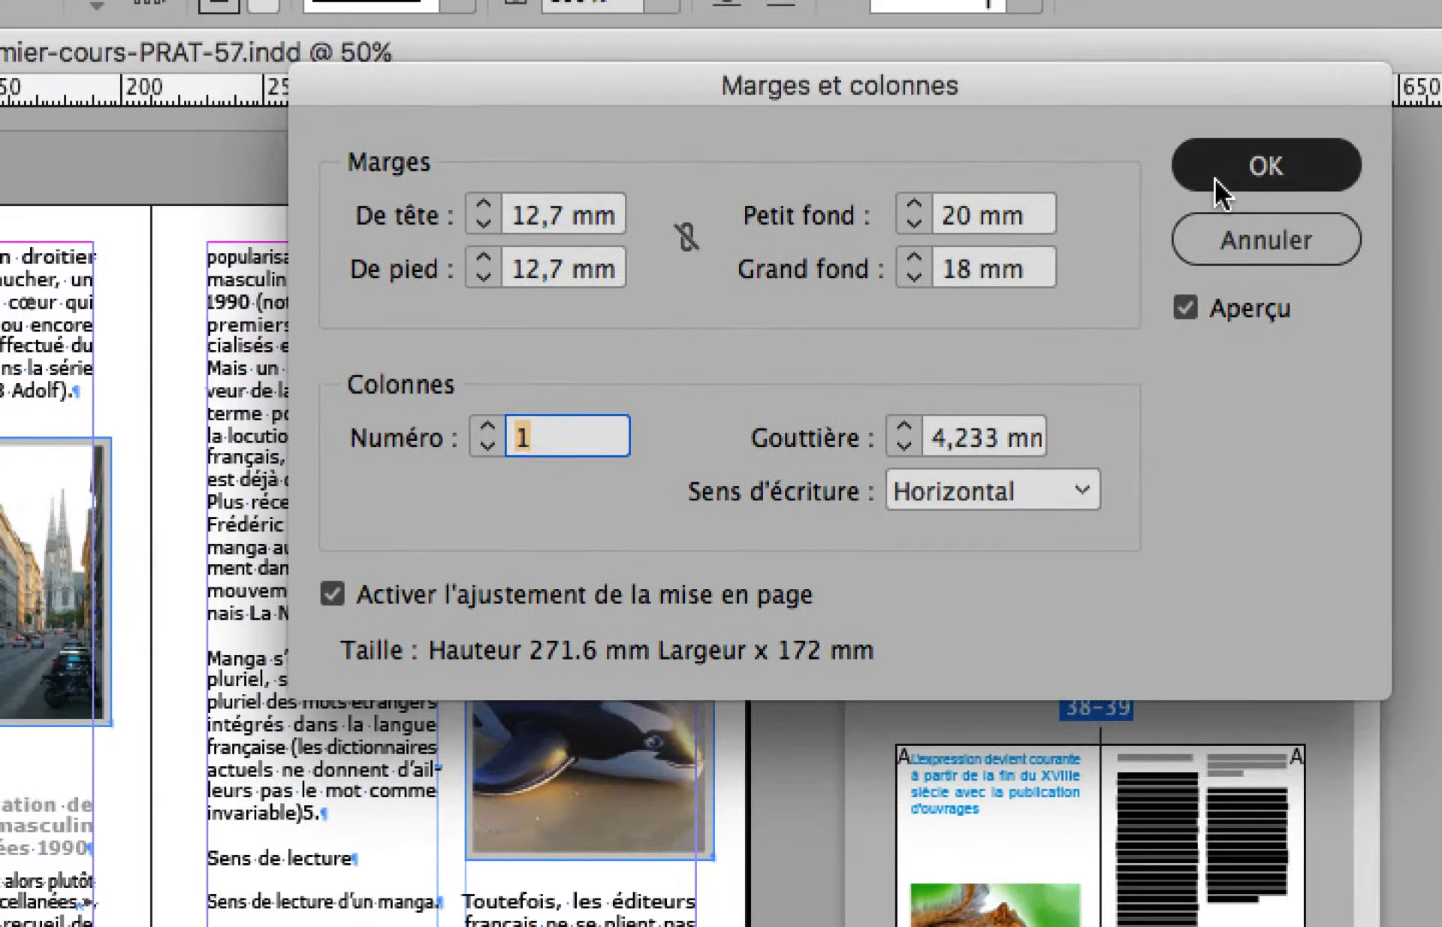
left_click(1441, 0)
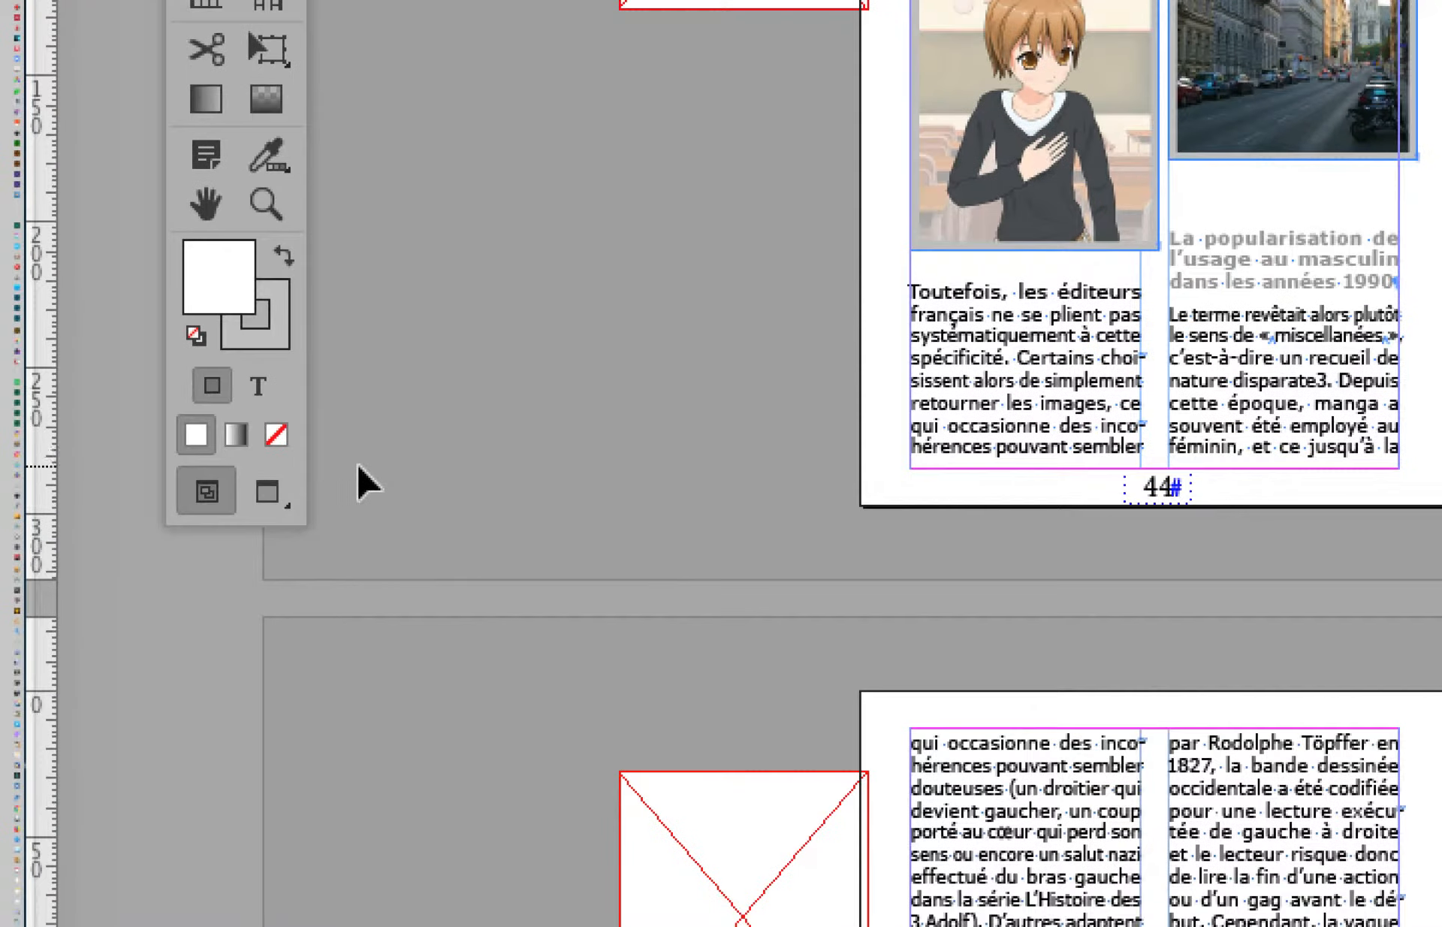
Compare spread 44–45 in preview and normal screen modes, examining how the anchored images on page 44 fit their columns.
key("w")
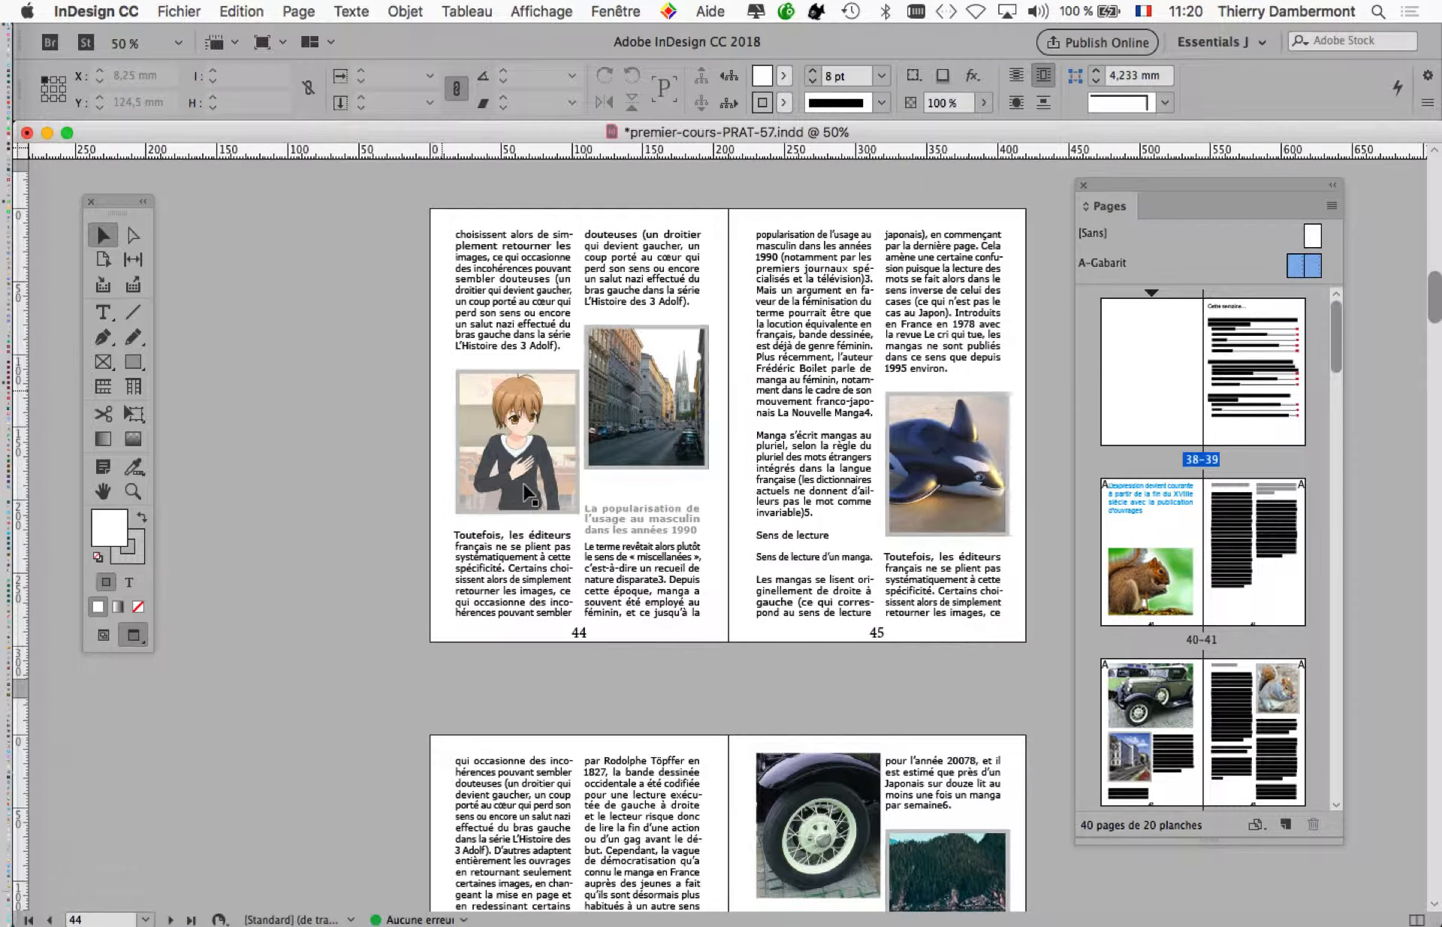
left_click(648, 546, "super")
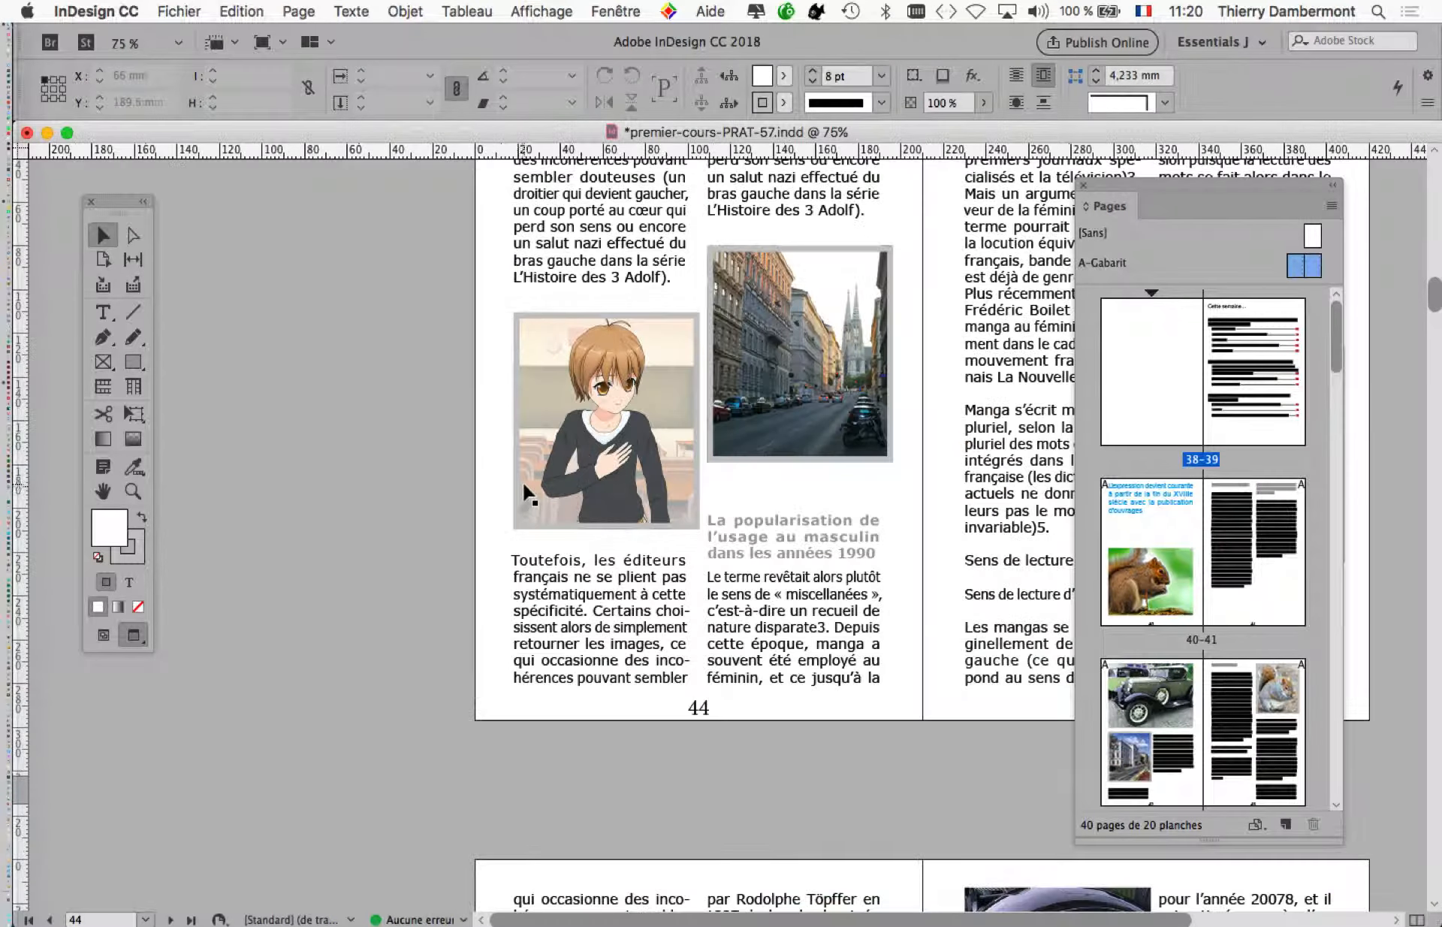
left_click(103, 634)
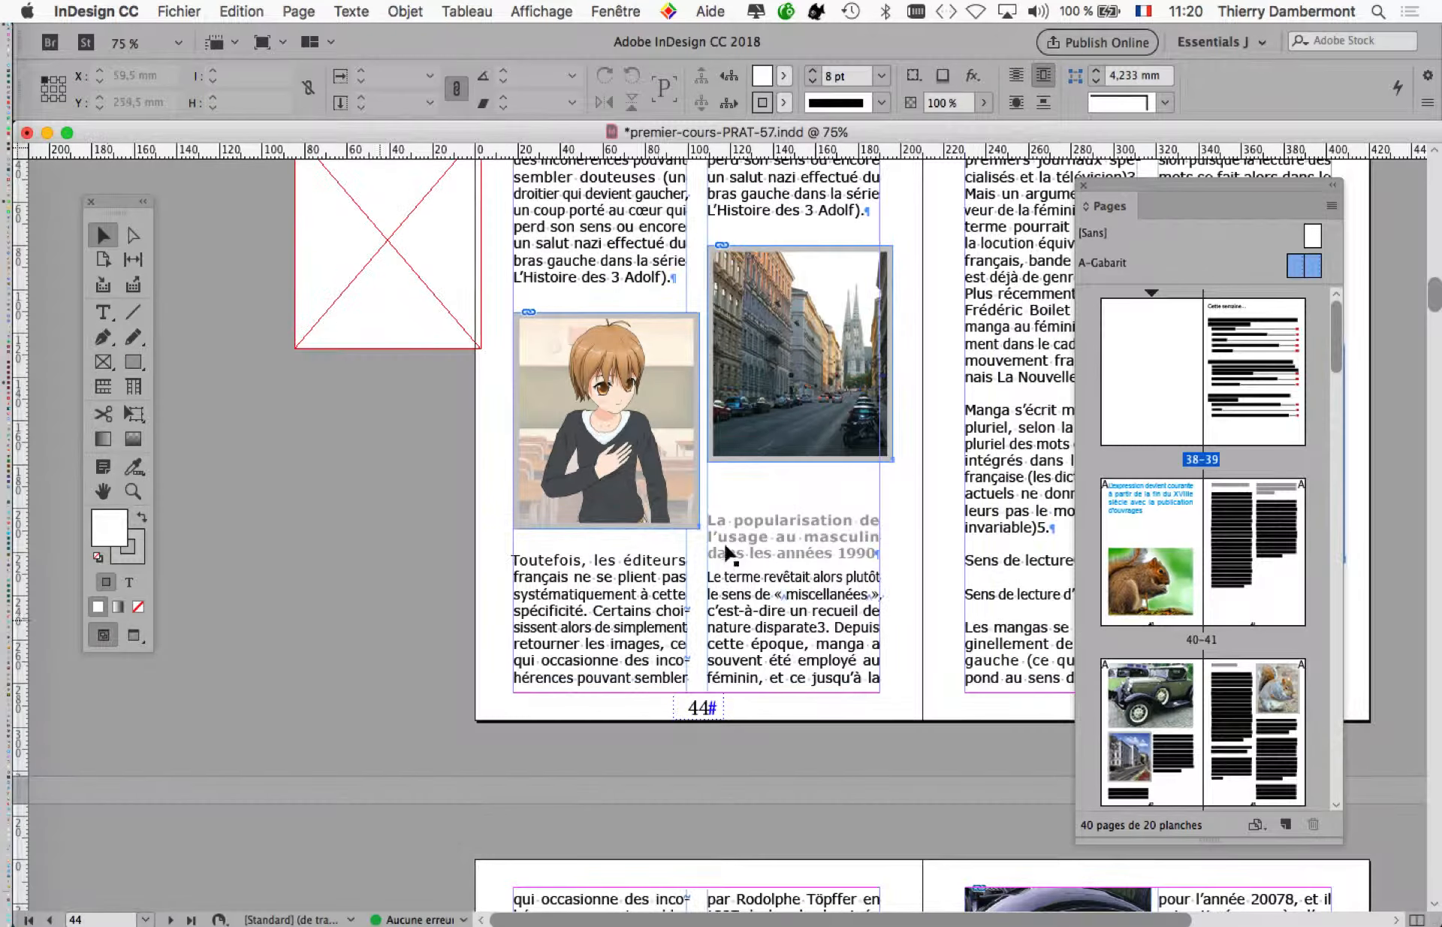
left_click(753, 508, "super")
left_click_drag(773, 496, 637, 626)
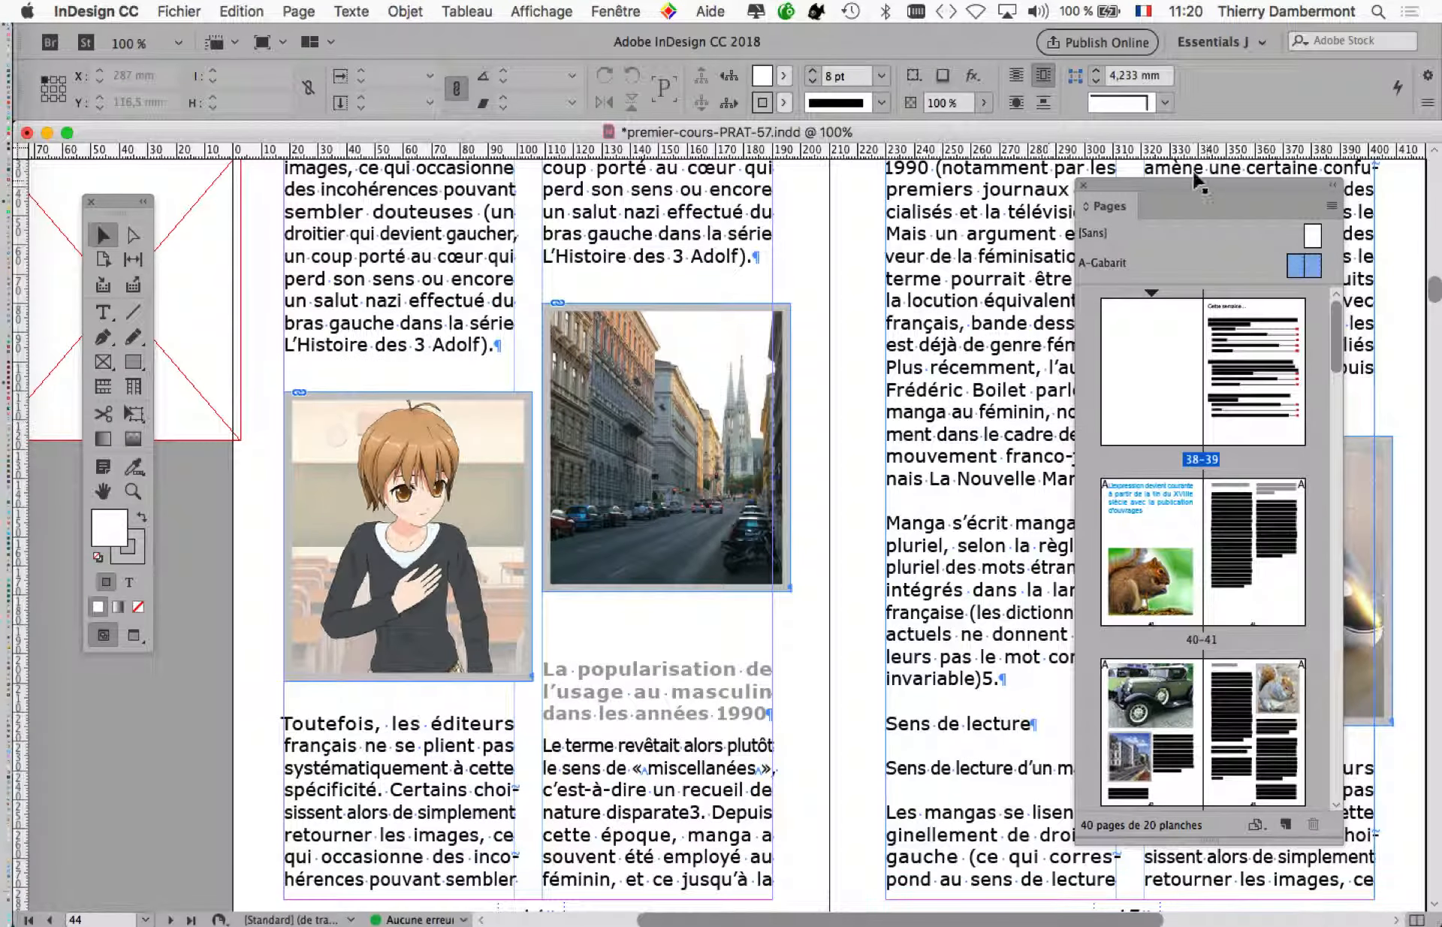
left_click_drag(1158, 185, 1192, 195)
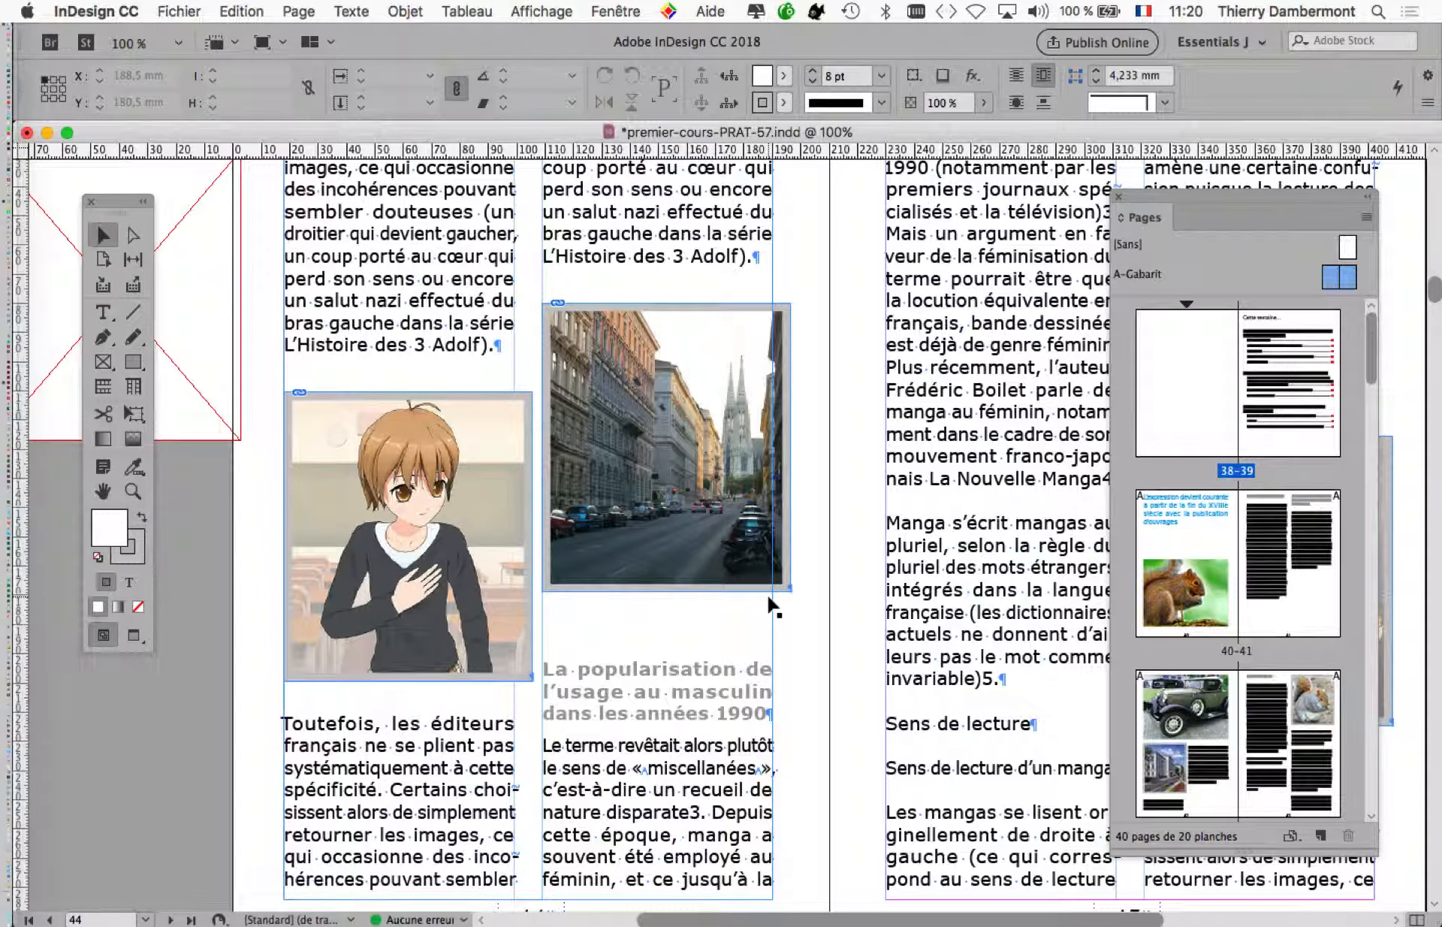
key("super+minus")
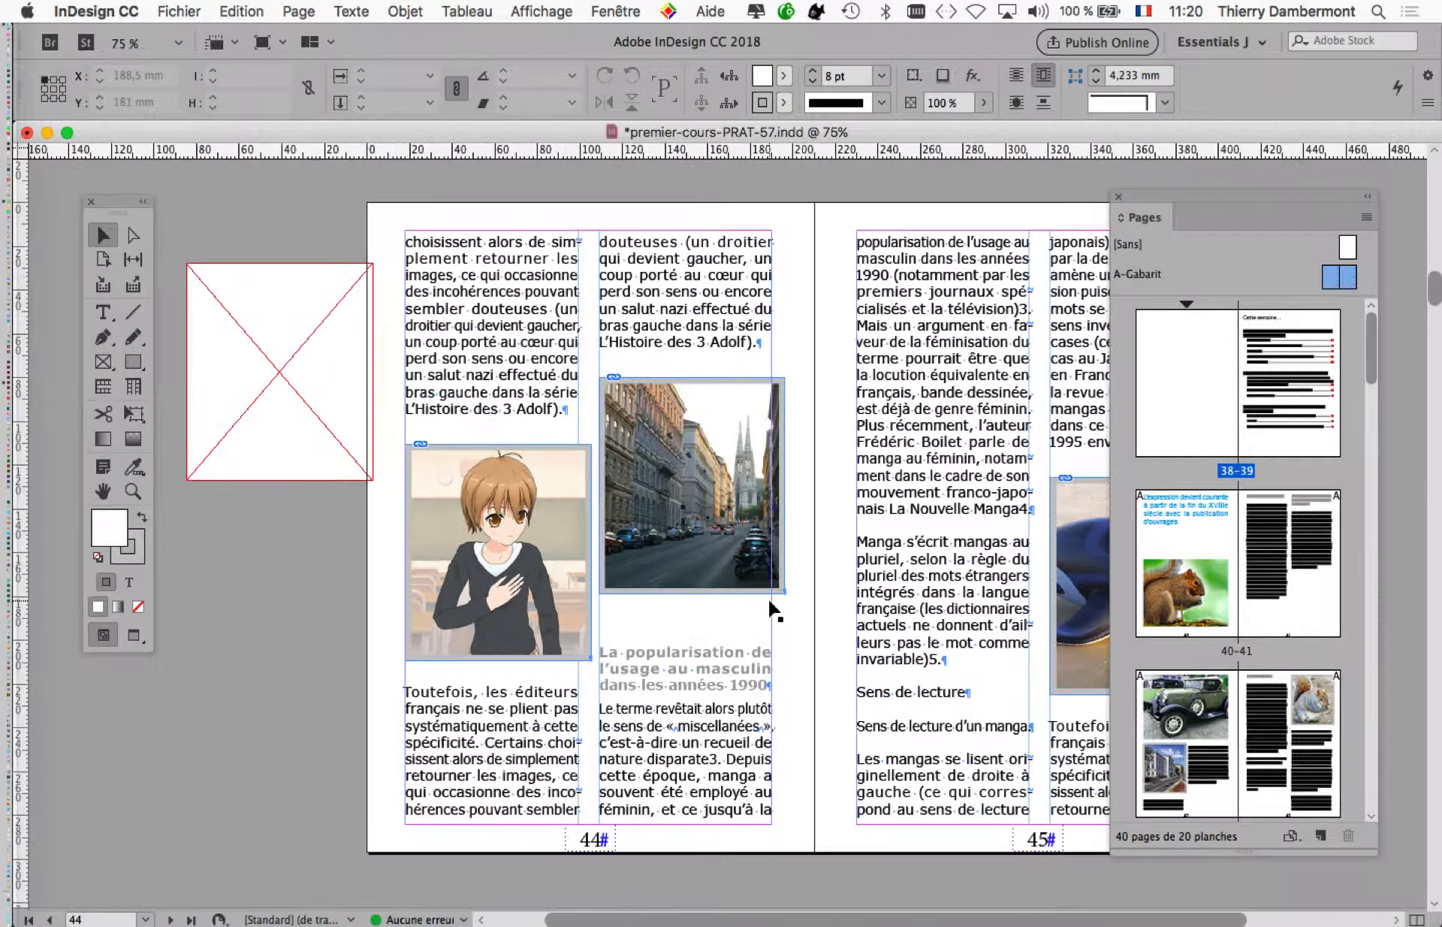
Review pages 40 to 45 to check how the text and images adapted to the margins, including the street photo on page 44.
scroll(685, 635, "up", 15)
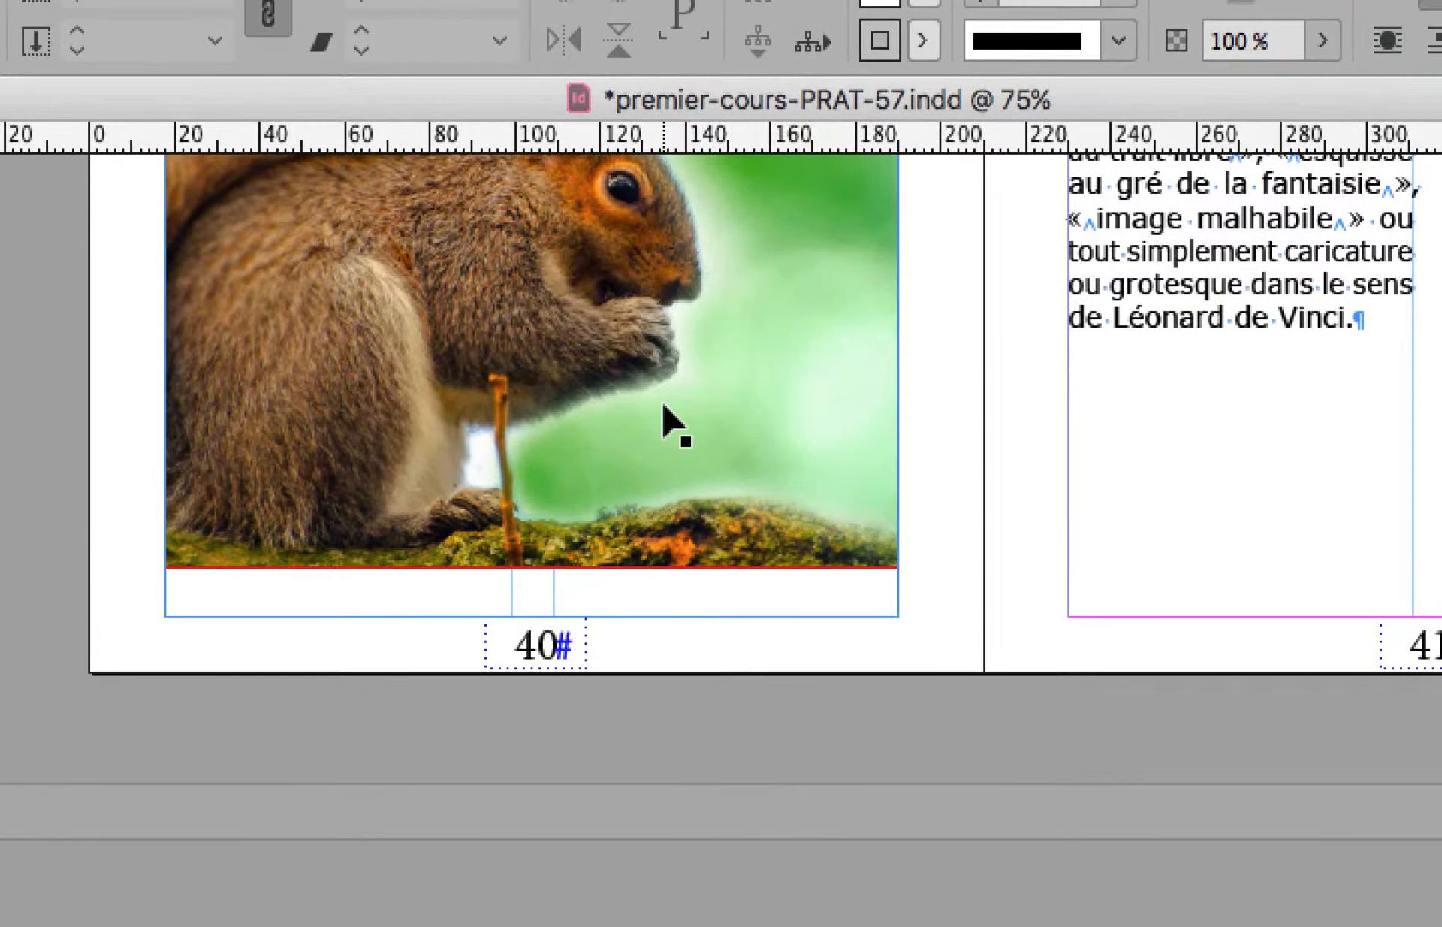
scroll(663, 405, "up", 1)
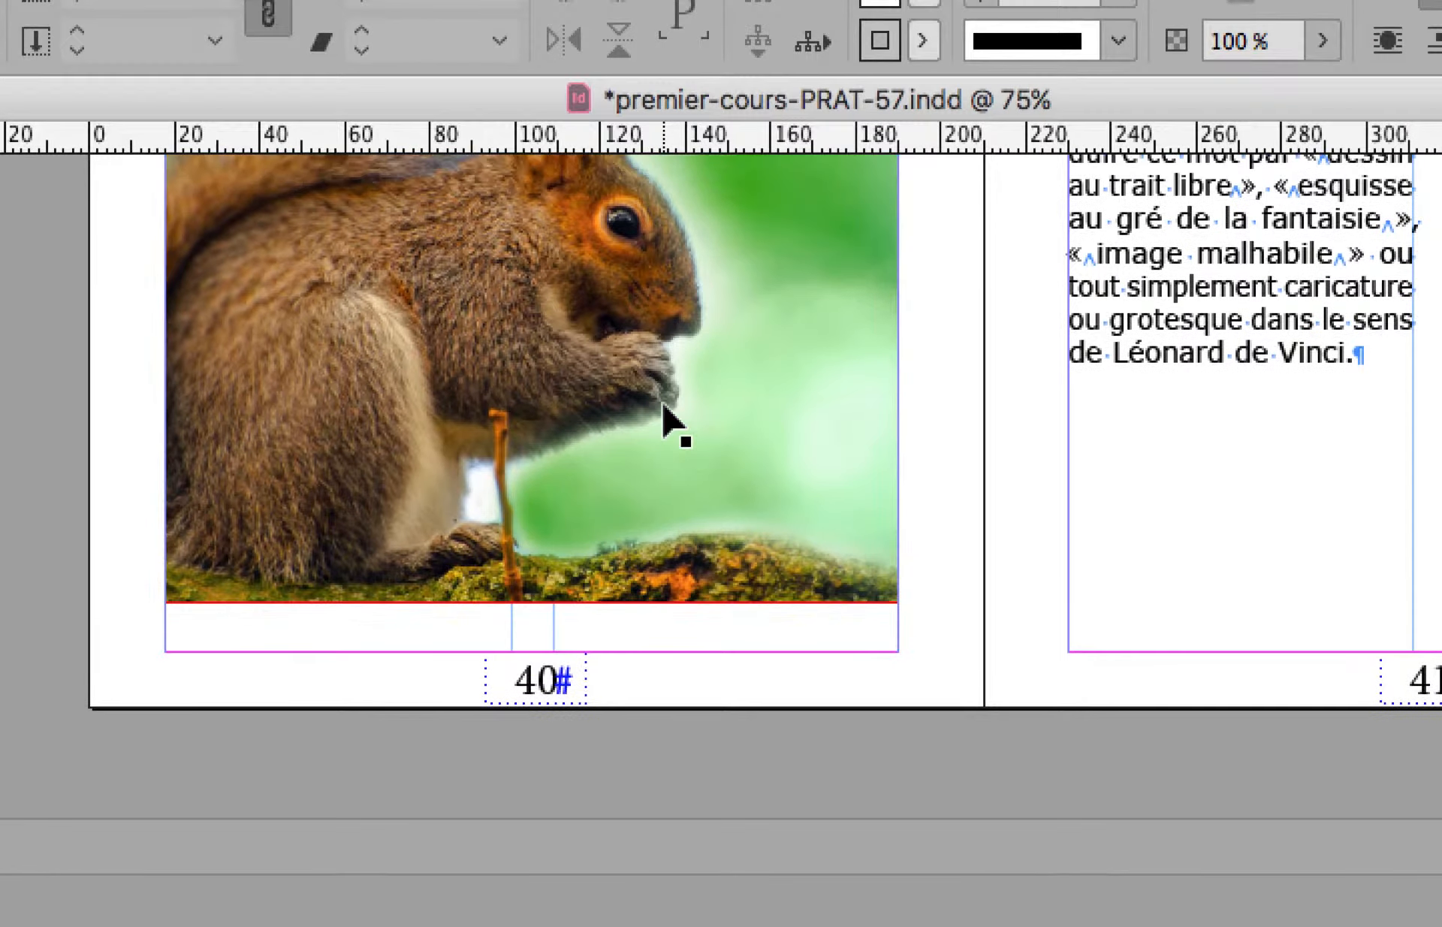
scroll(665, 417, "up", 5)
scroll(670, 421, "down", 1)
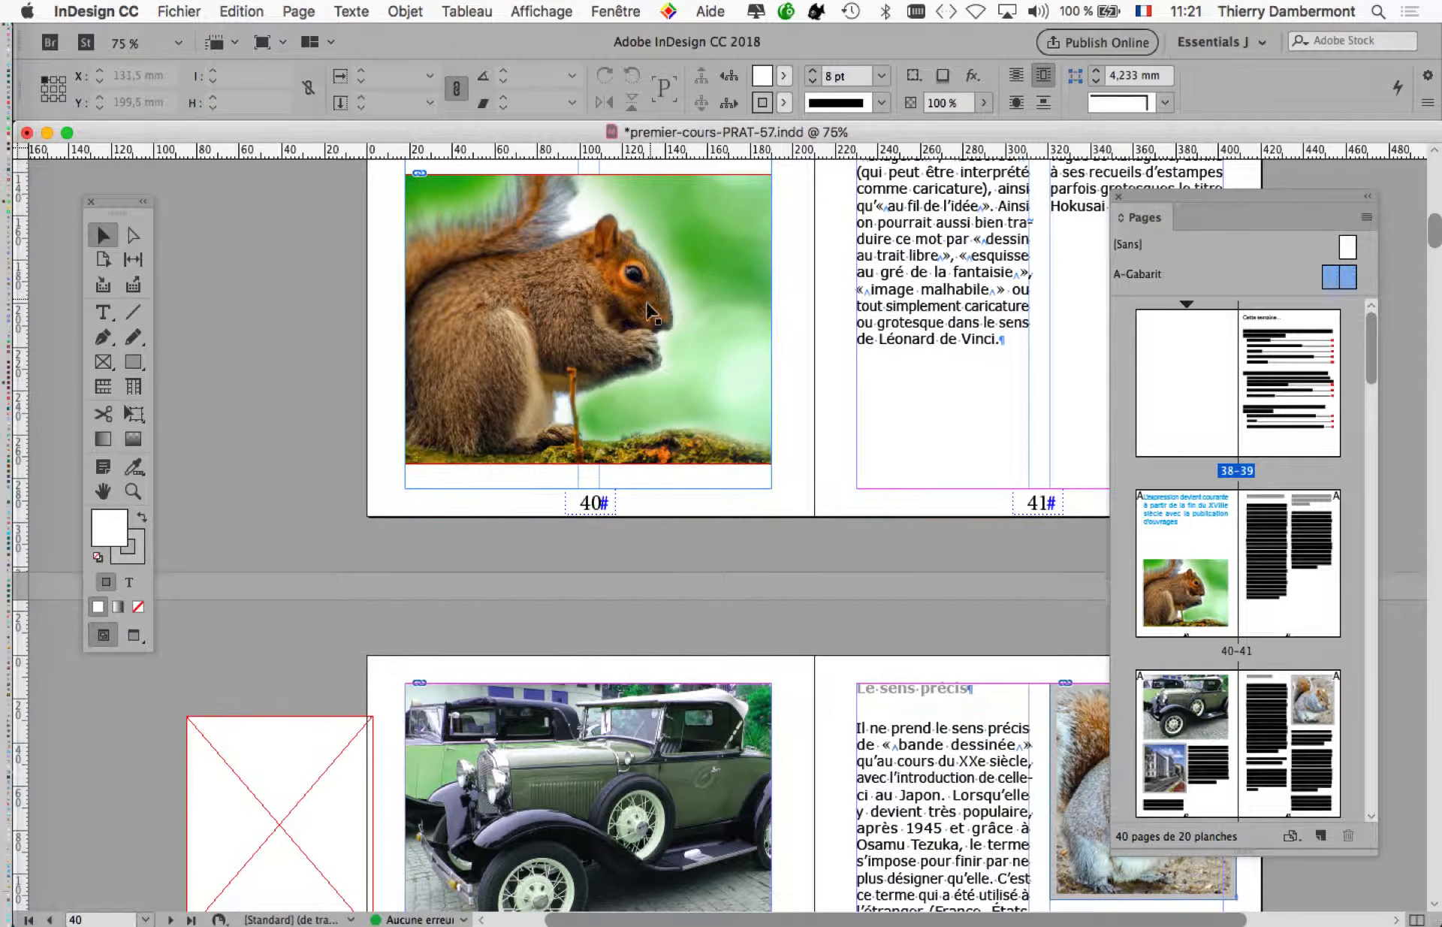
scroll(643, 521, "down", 10)
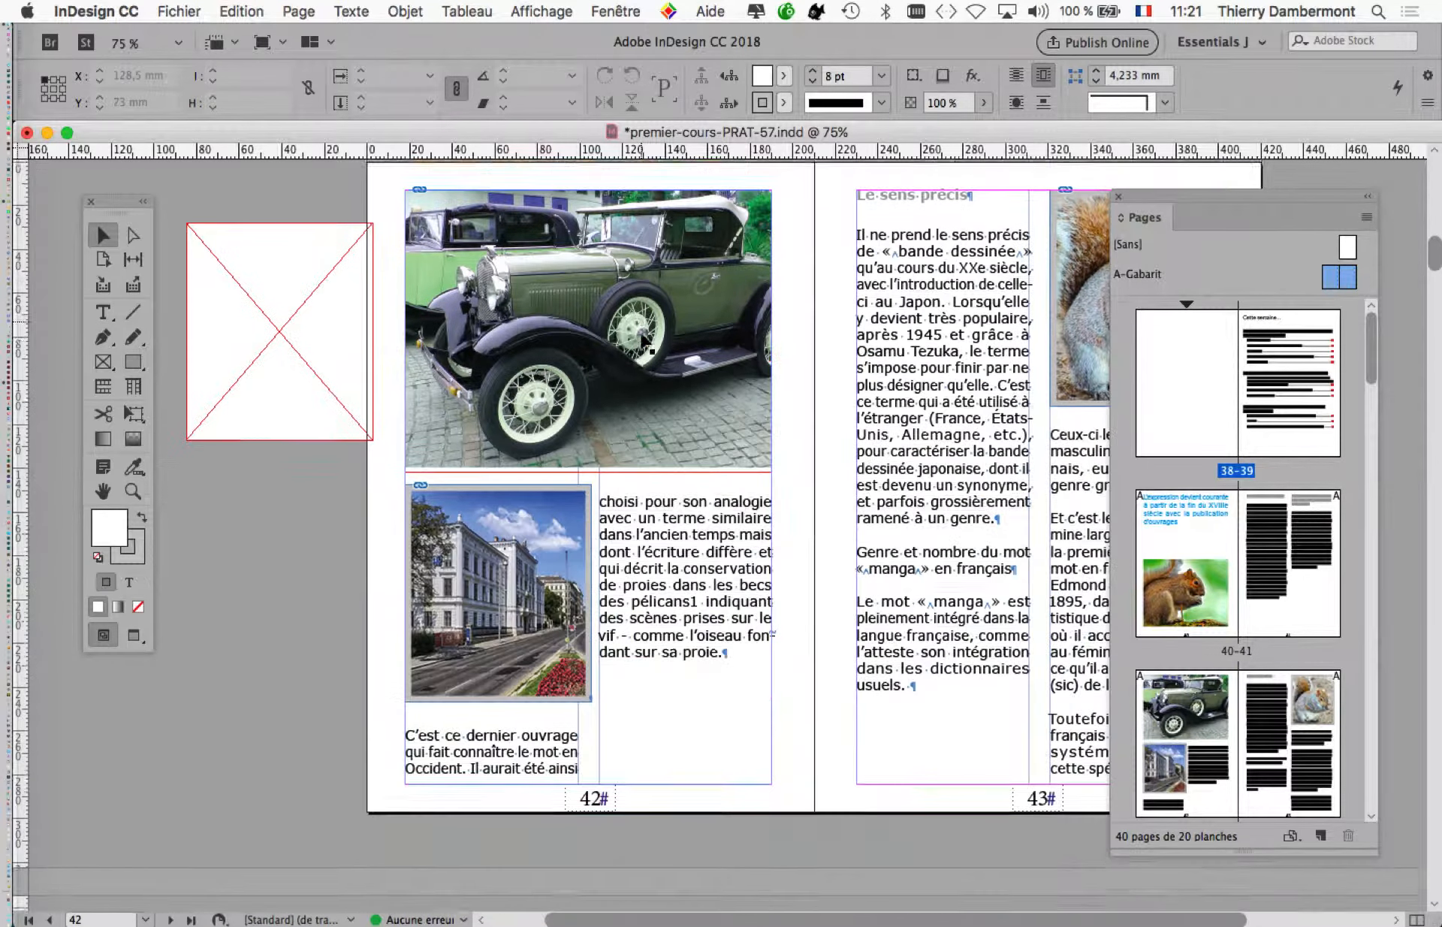
scroll(644, 341, "down", 15)
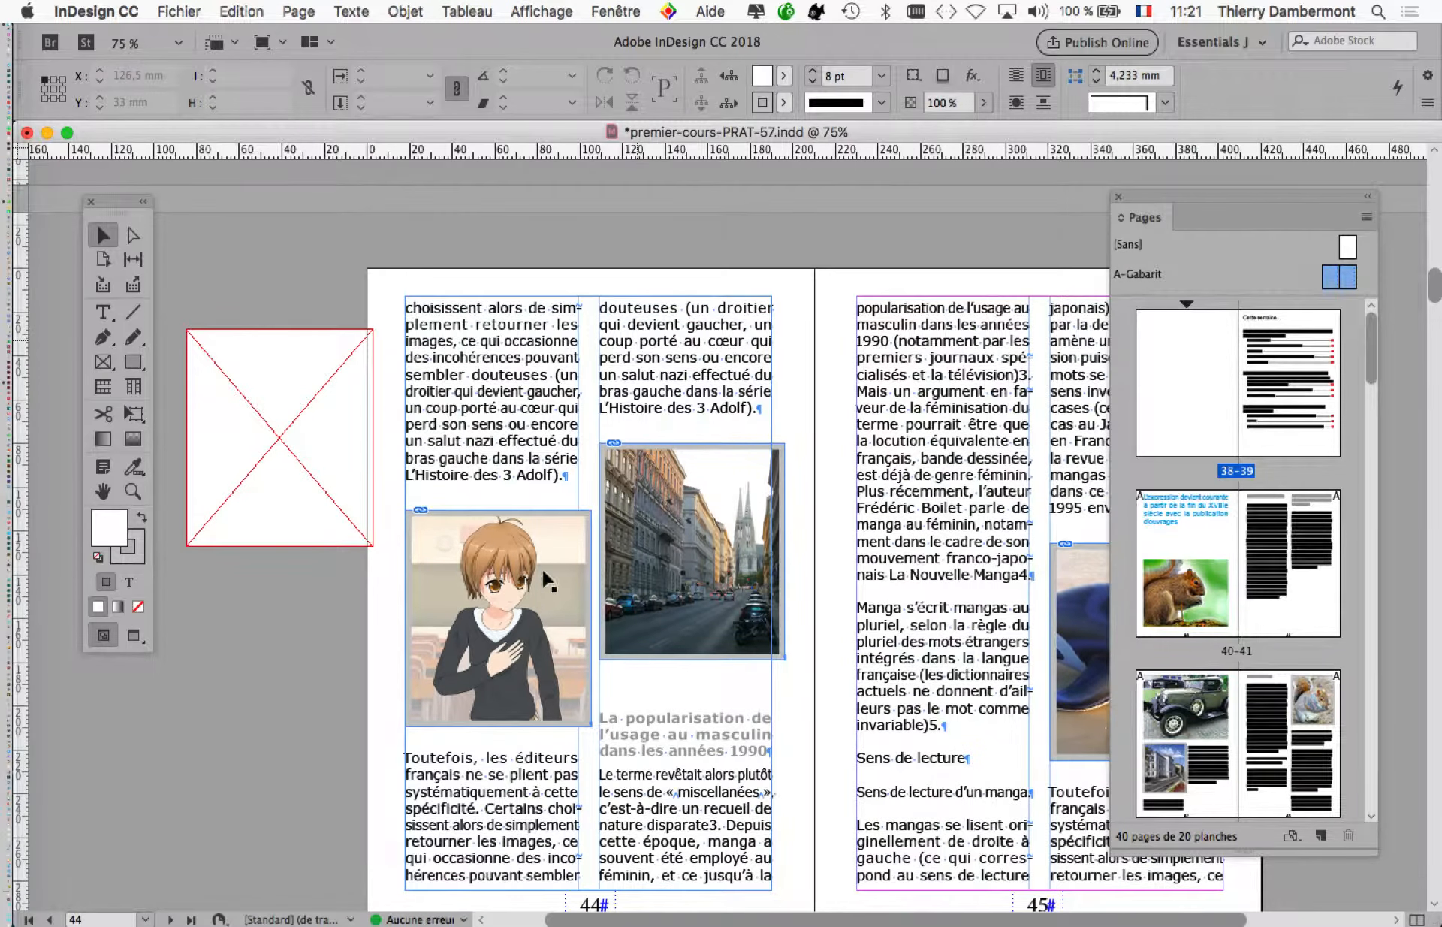
scroll(546, 578, "down", 5)
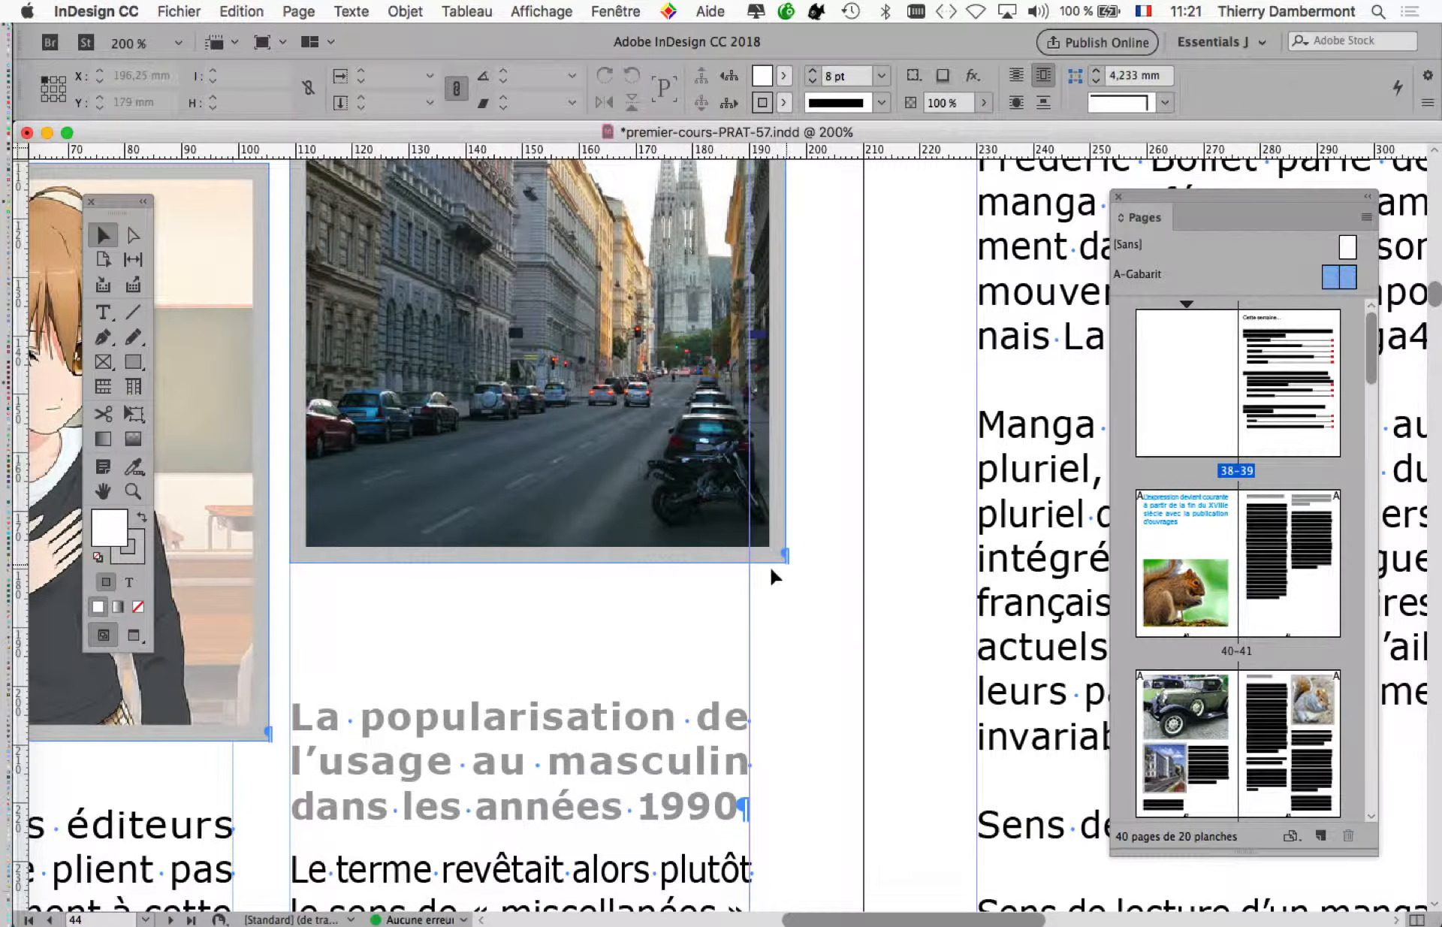
scroll(774, 571, "down", 2)
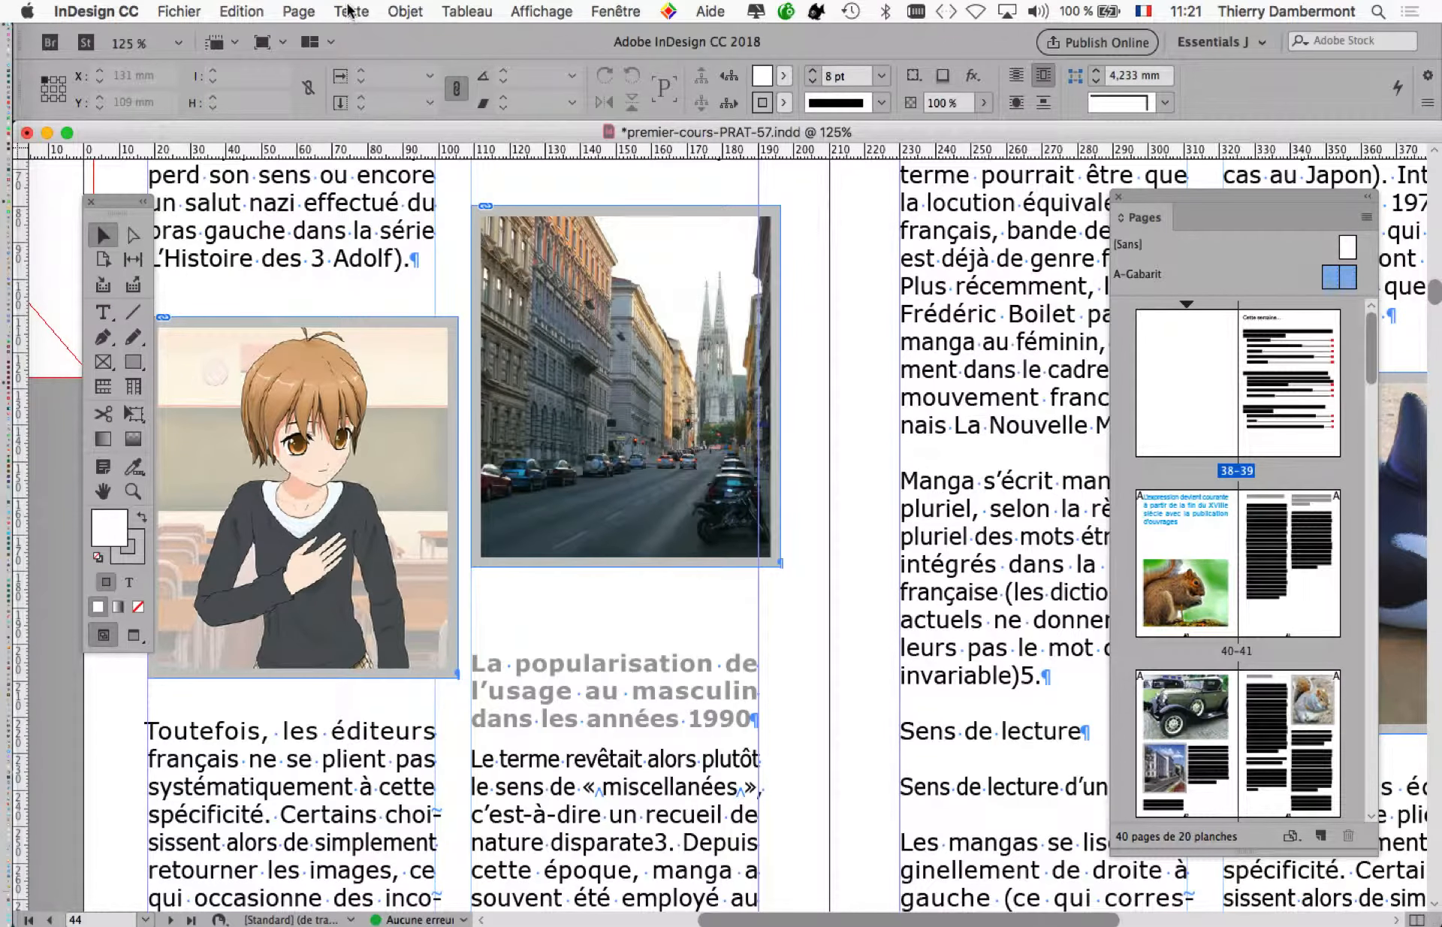
Display the paragraph styles and edit the "images dans le flux" style, setting its alignment to Centrer.
left_click(348, 10)
left_click(426, 276)
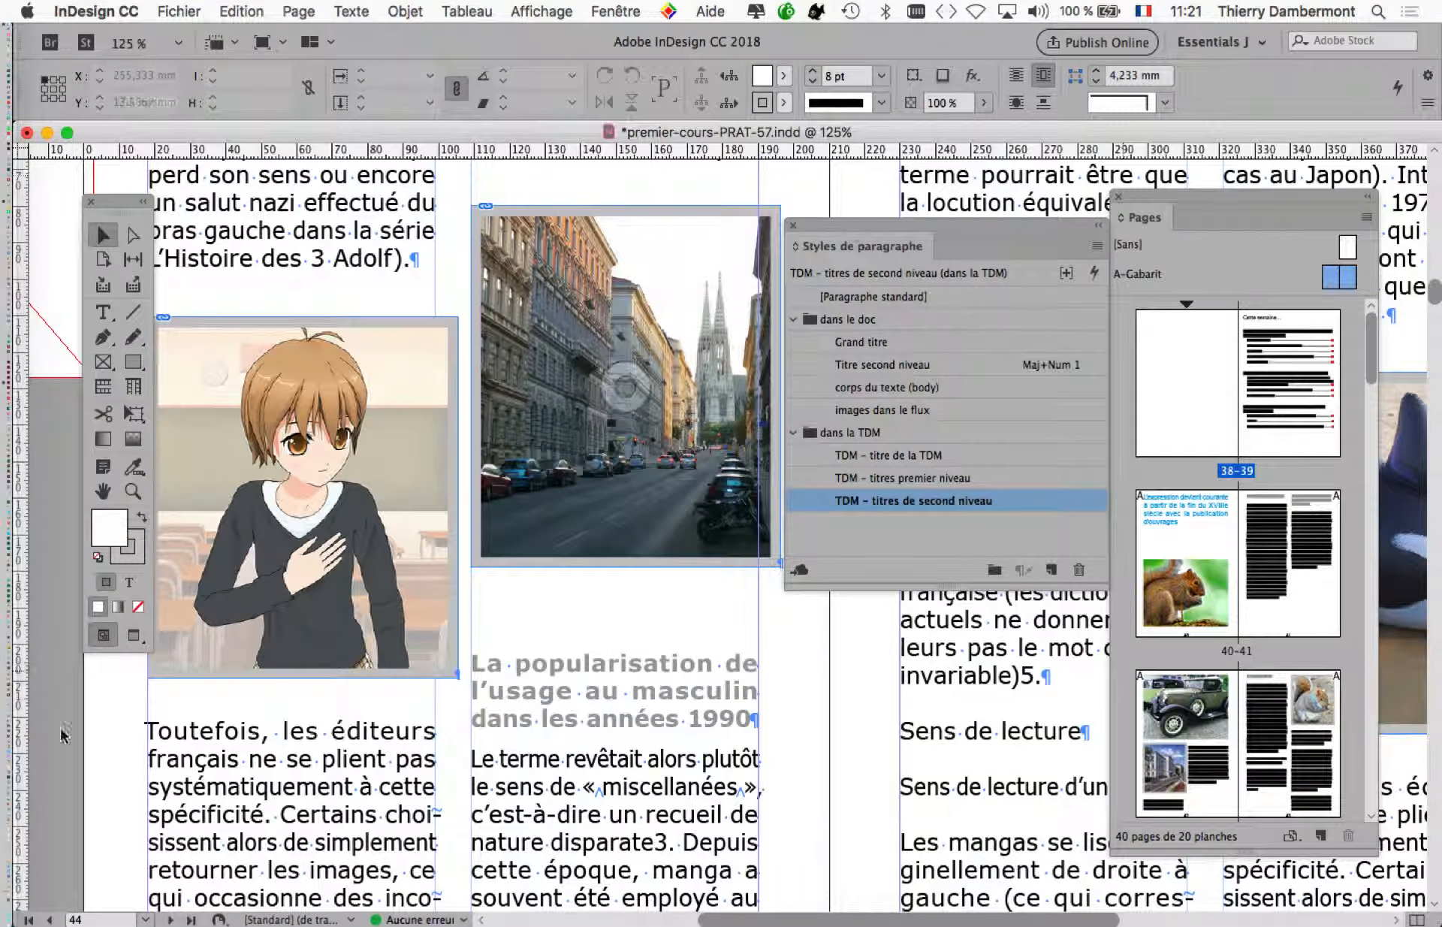
scroll(61, 734, "down", 2)
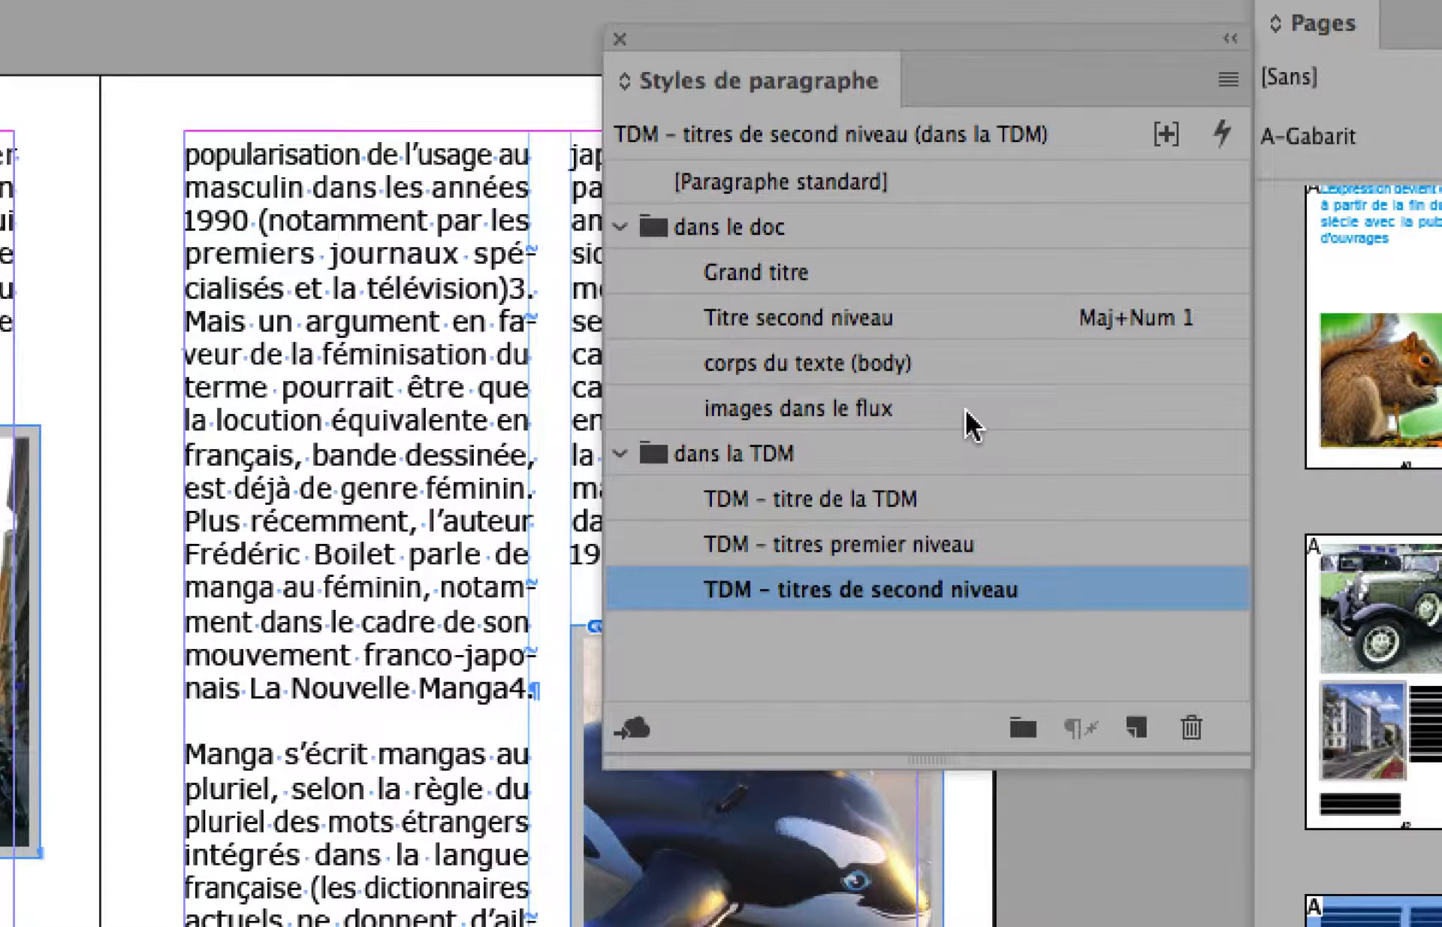
double_click(968, 412)
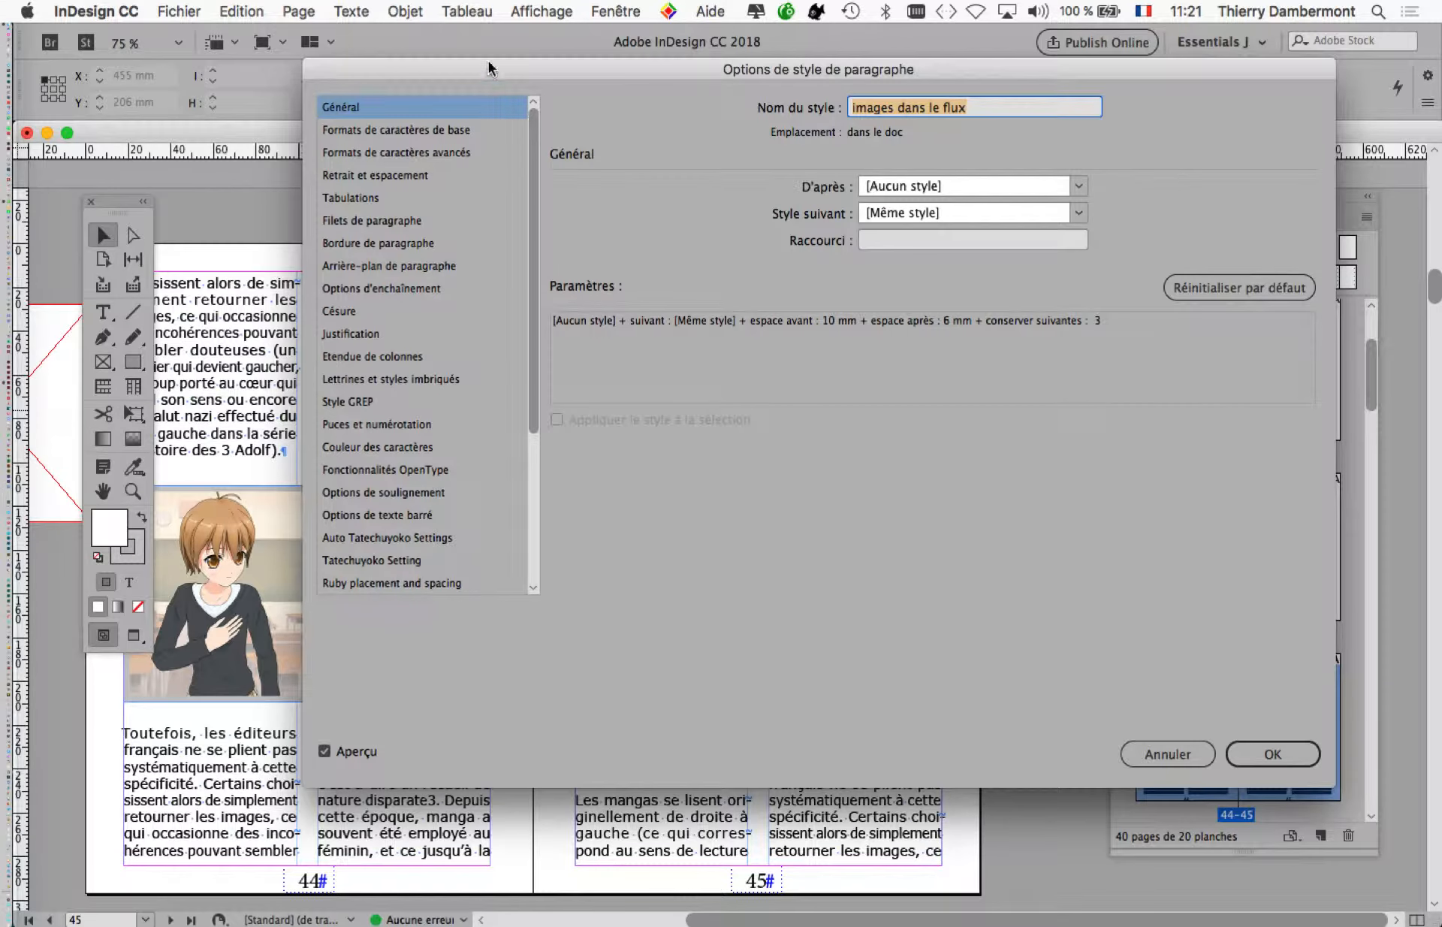
left_click_drag(488, 67, 899, 88)
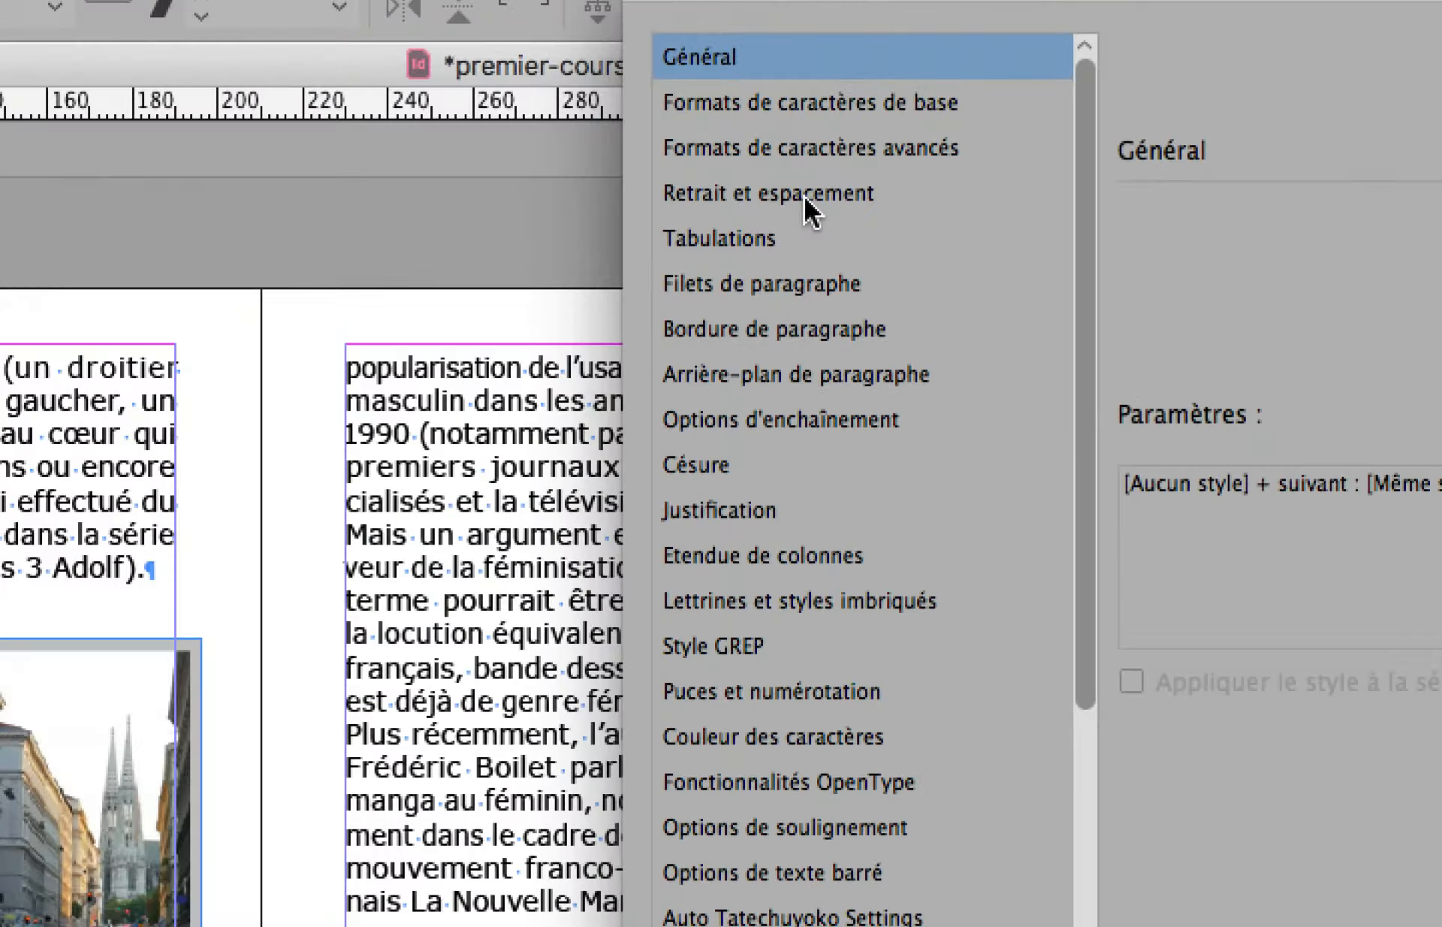
left_click(804, 196)
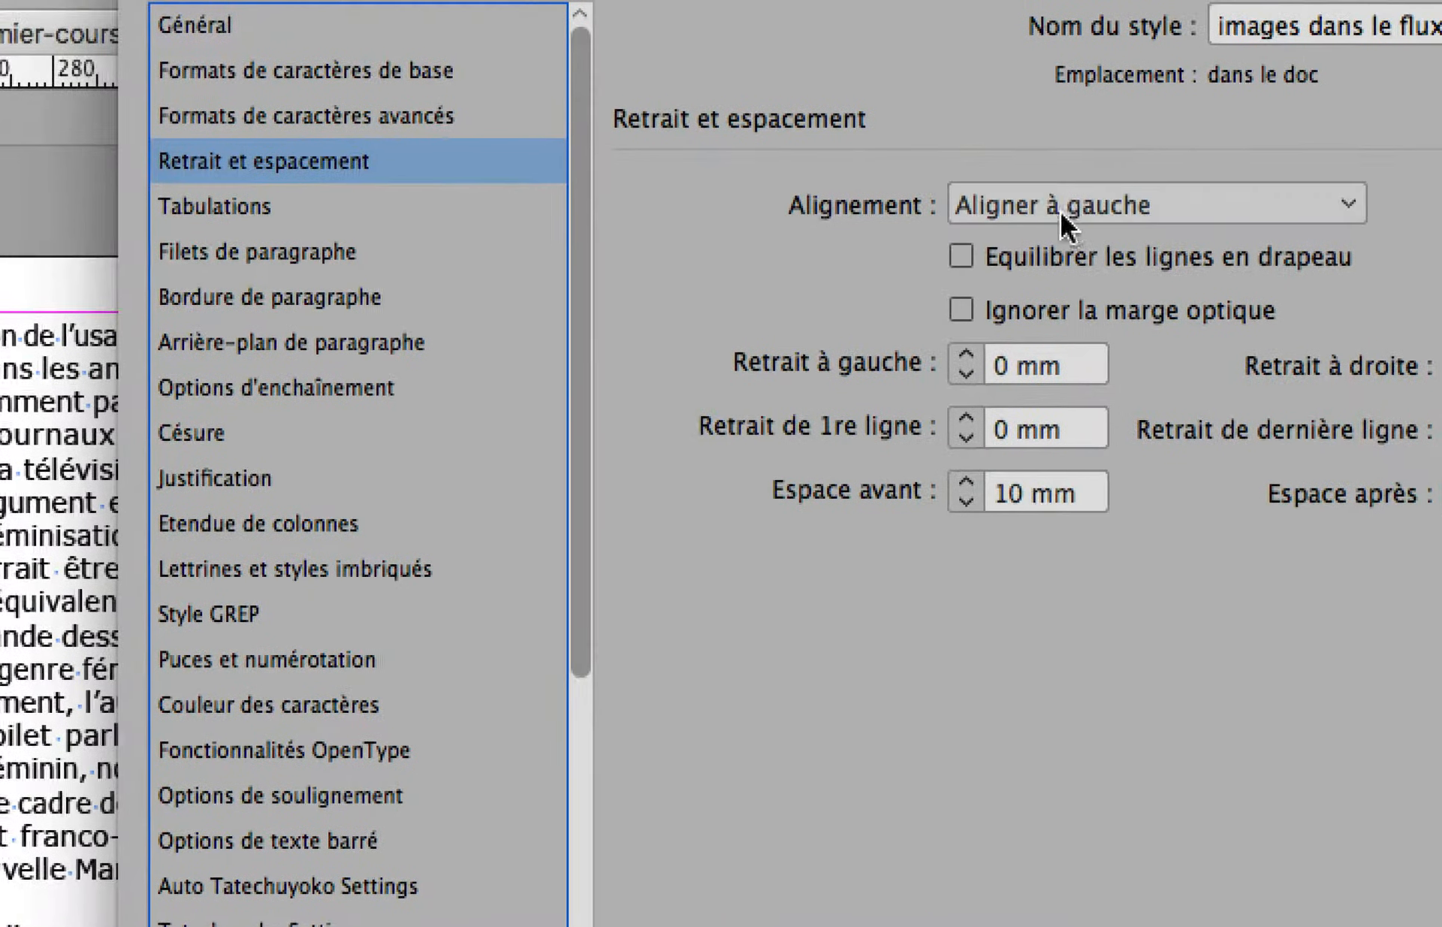
left_click(1067, 210)
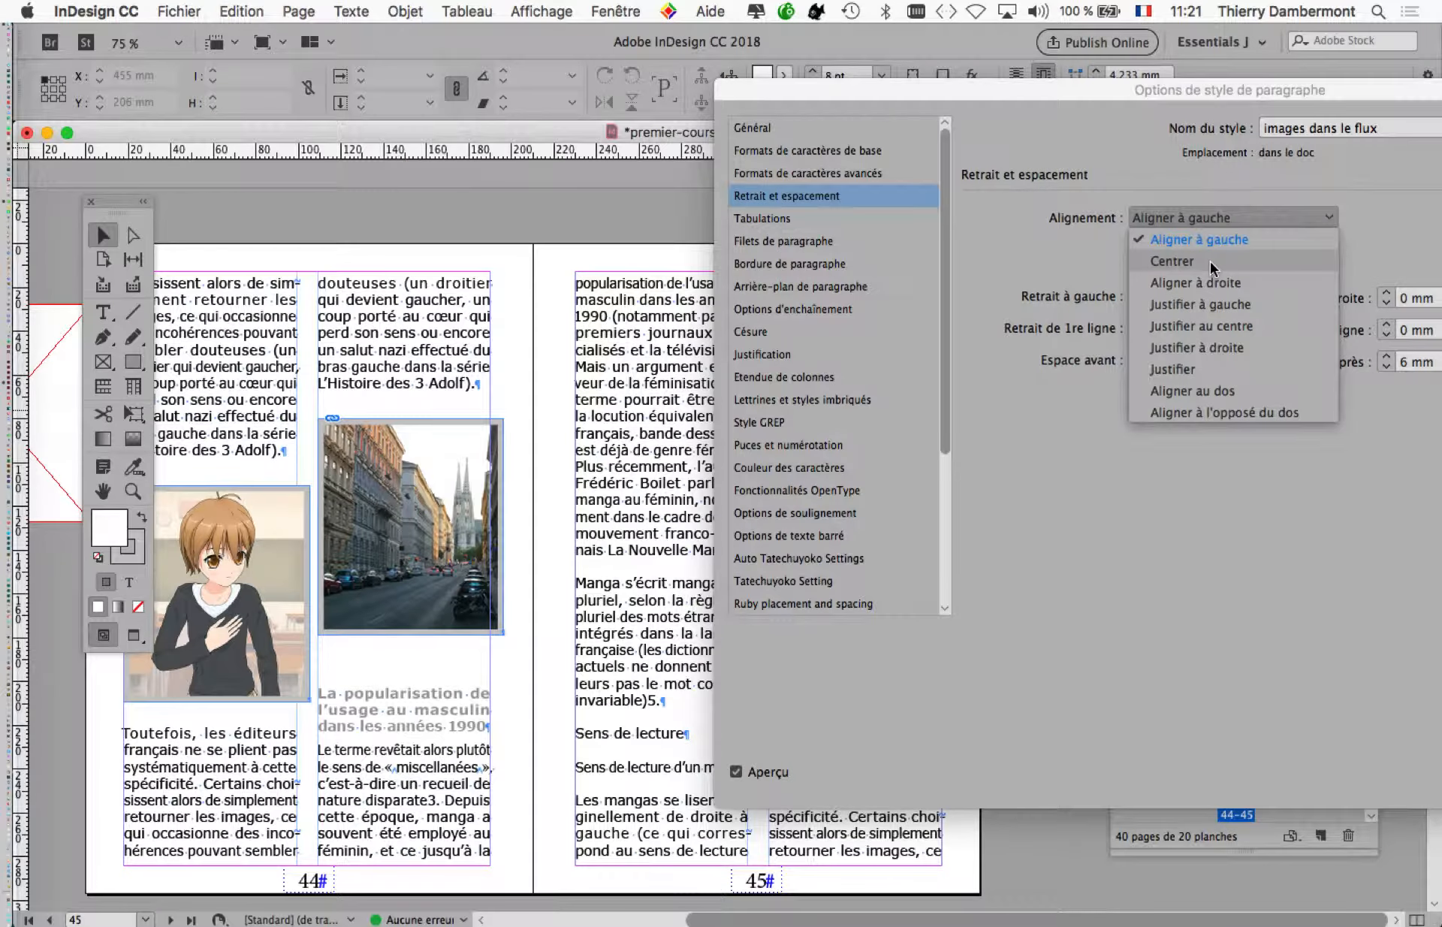
left_click(1210, 262)
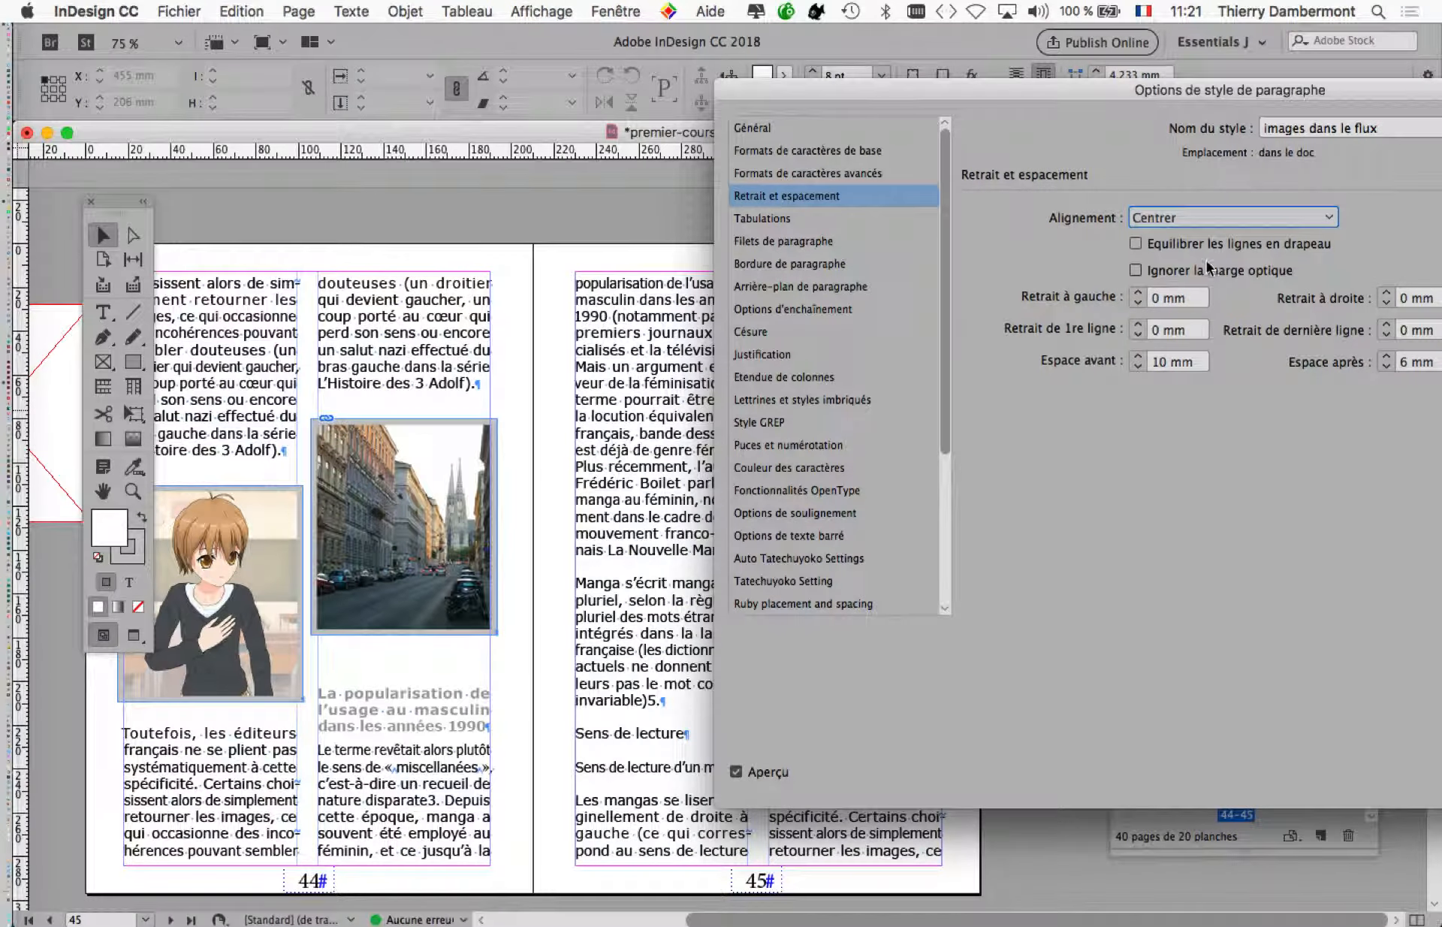
Compare the position of the in-flow images on page 44 with the style preview off and on, leaving it on.
left_click_drag(768, 98, 581, 69)
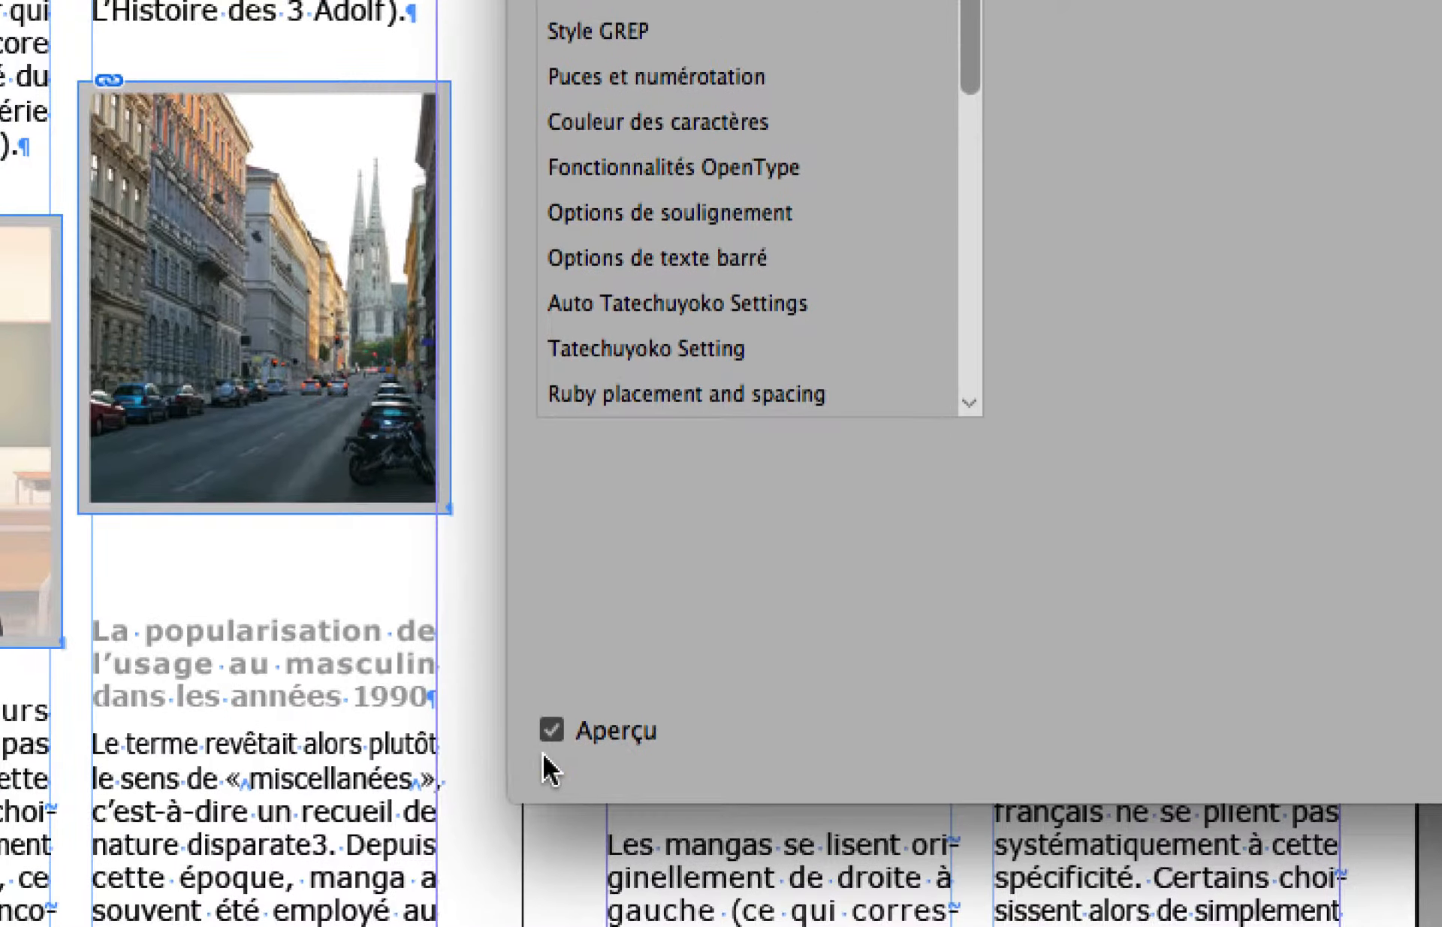
left_click(547, 742)
left_click(548, 744)
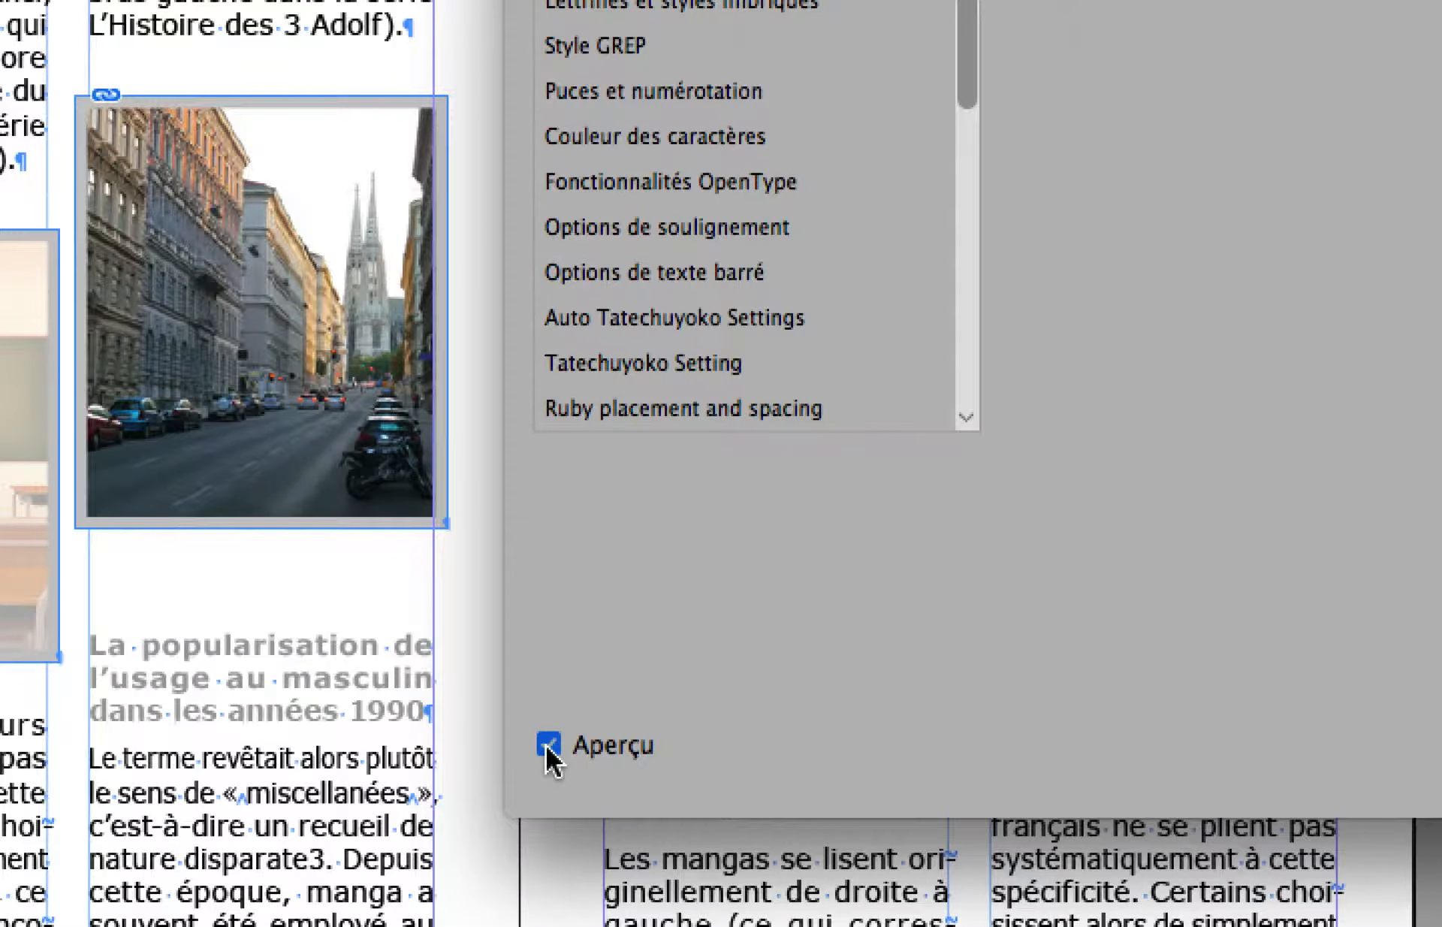
left_click(547, 746)
left_click(548, 745)
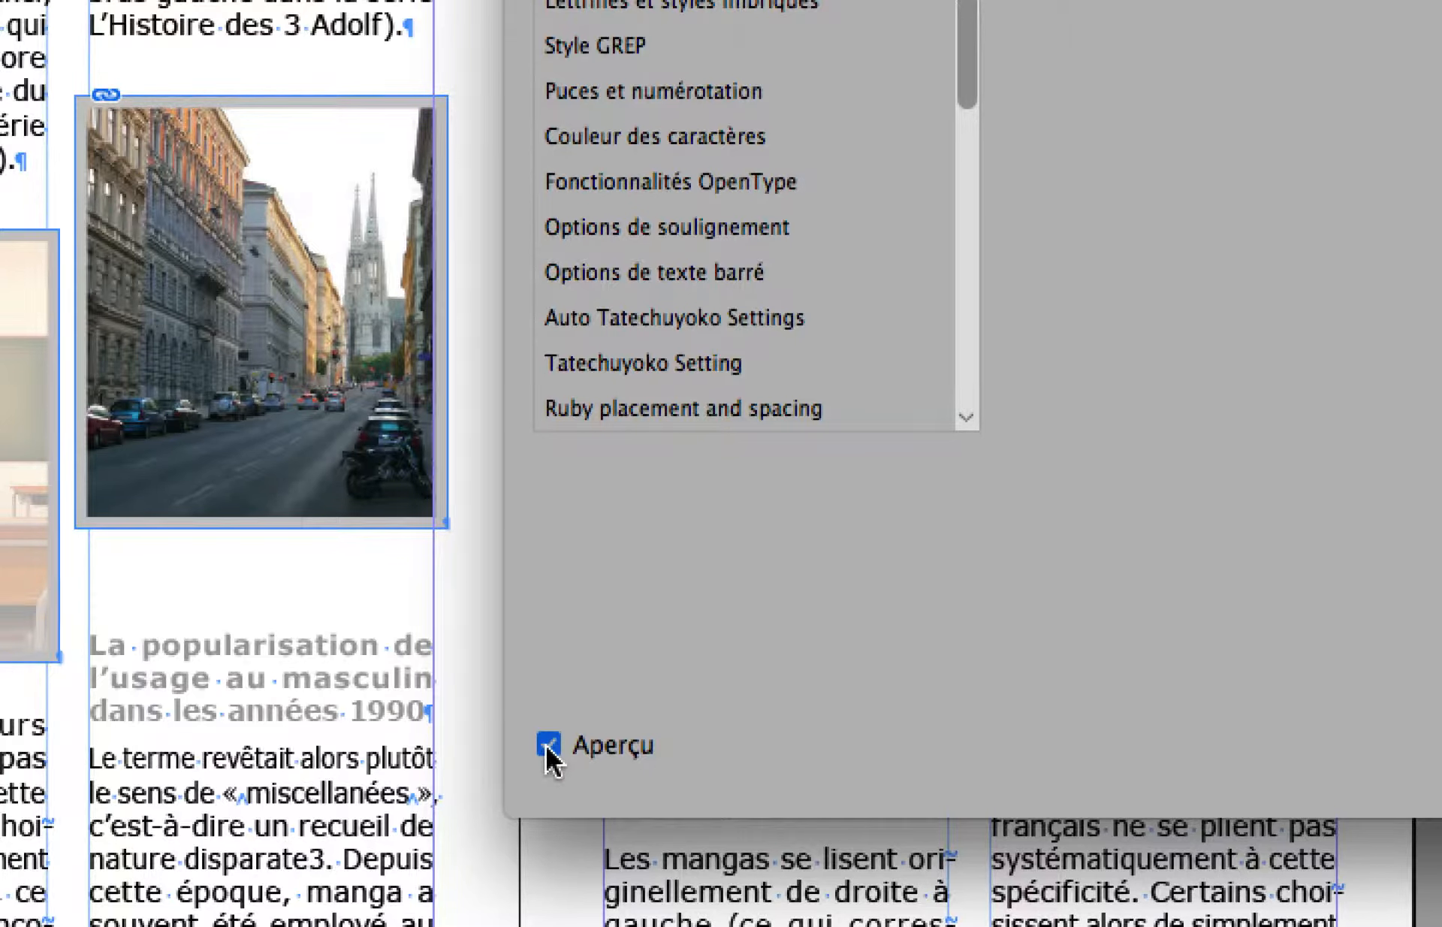
left_click(549, 745)
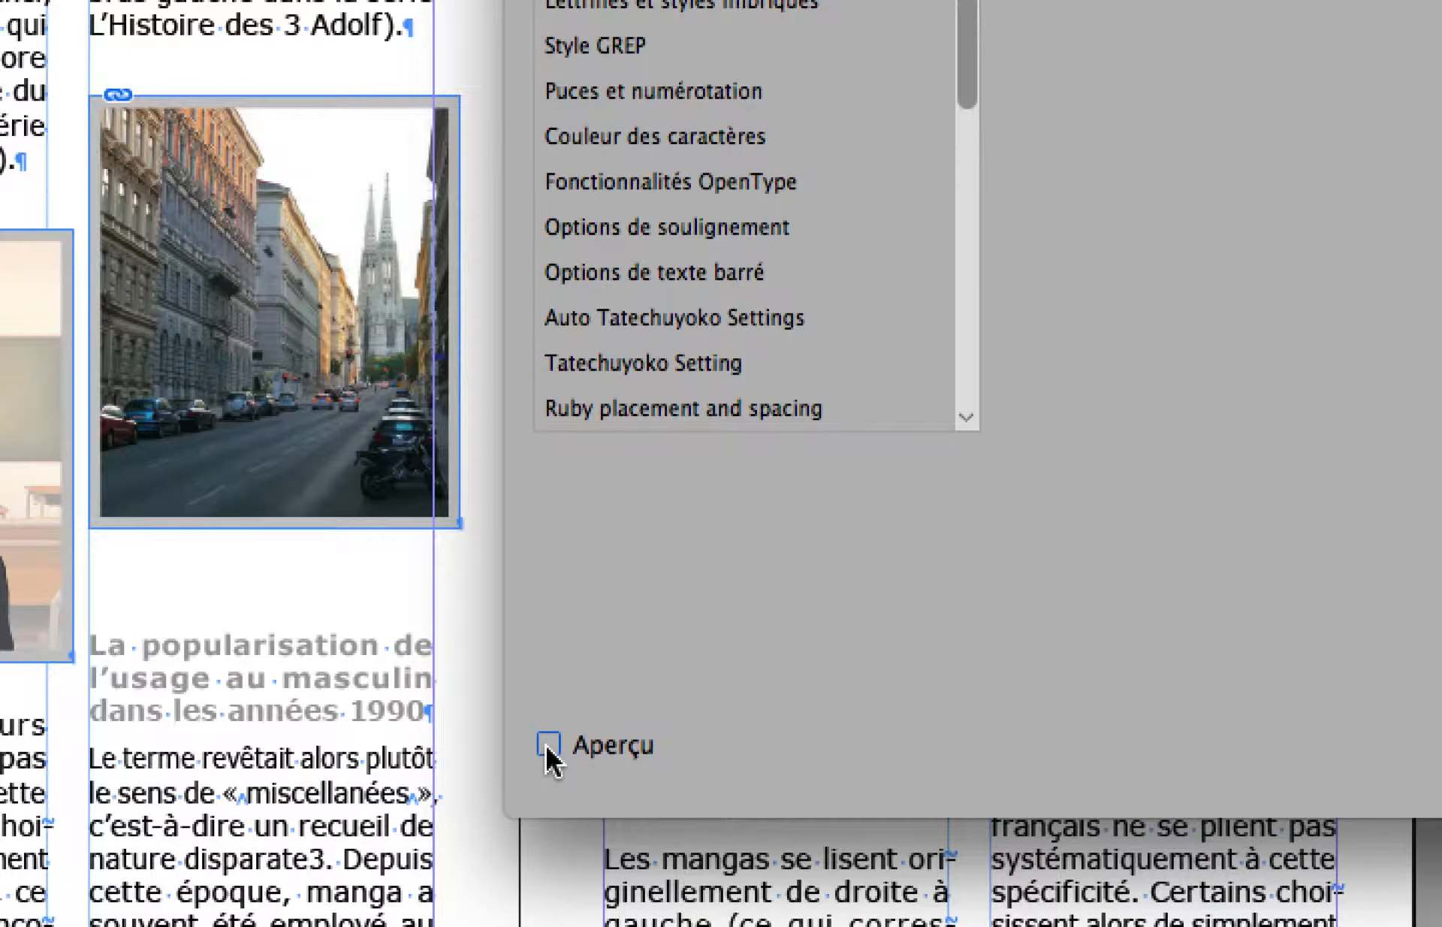
left_click(548, 745)
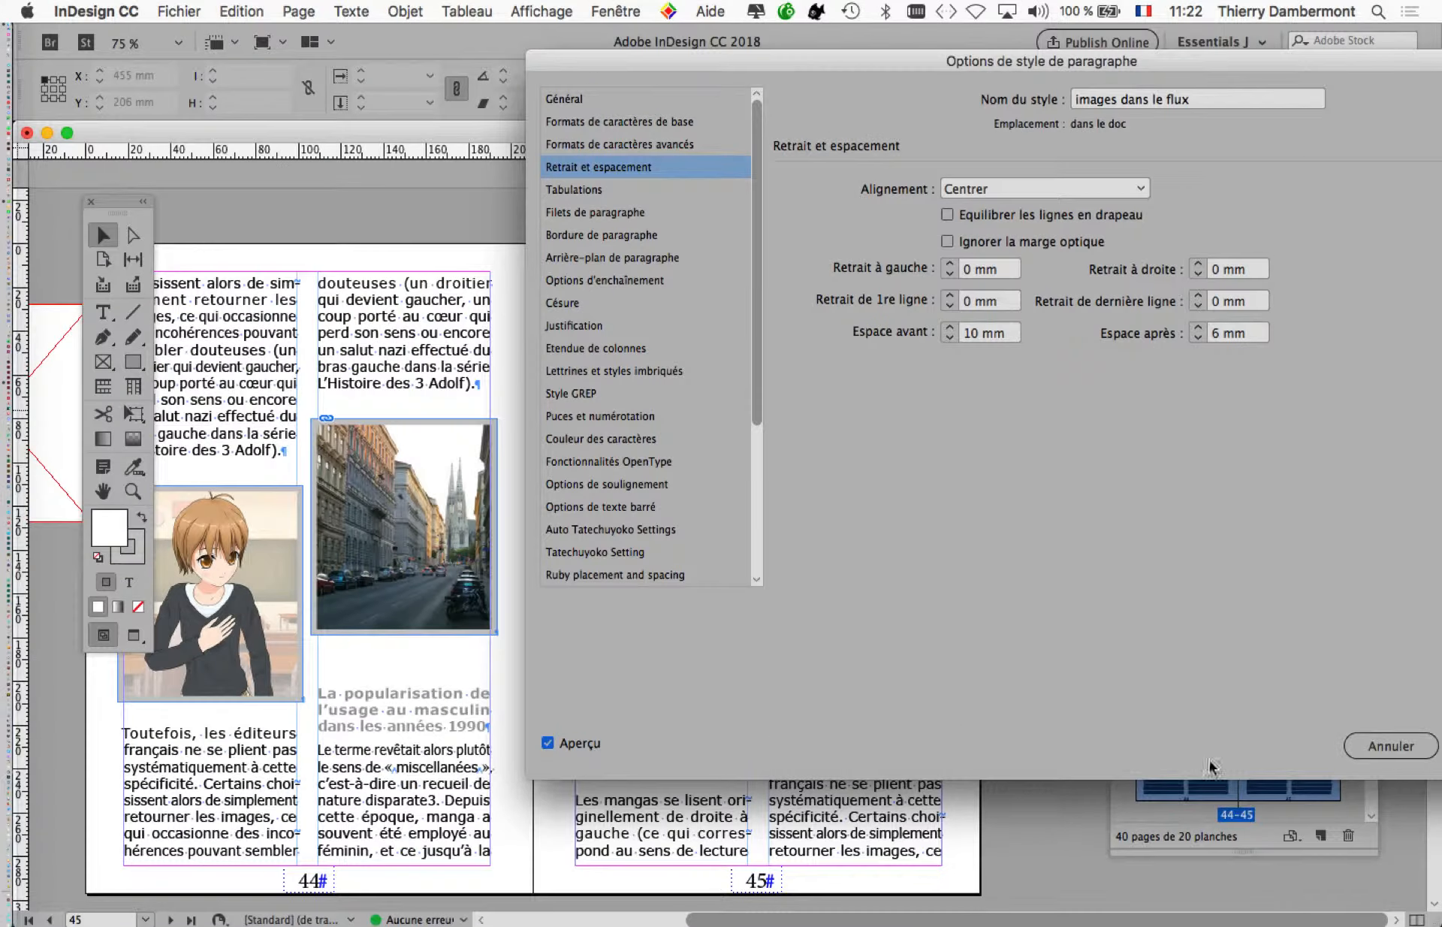
Review the alignment options of the "images dans le flux" style against the page, keep Centrer, and apply the style changes.
left_click_drag(1305, 66, 1070, 54)
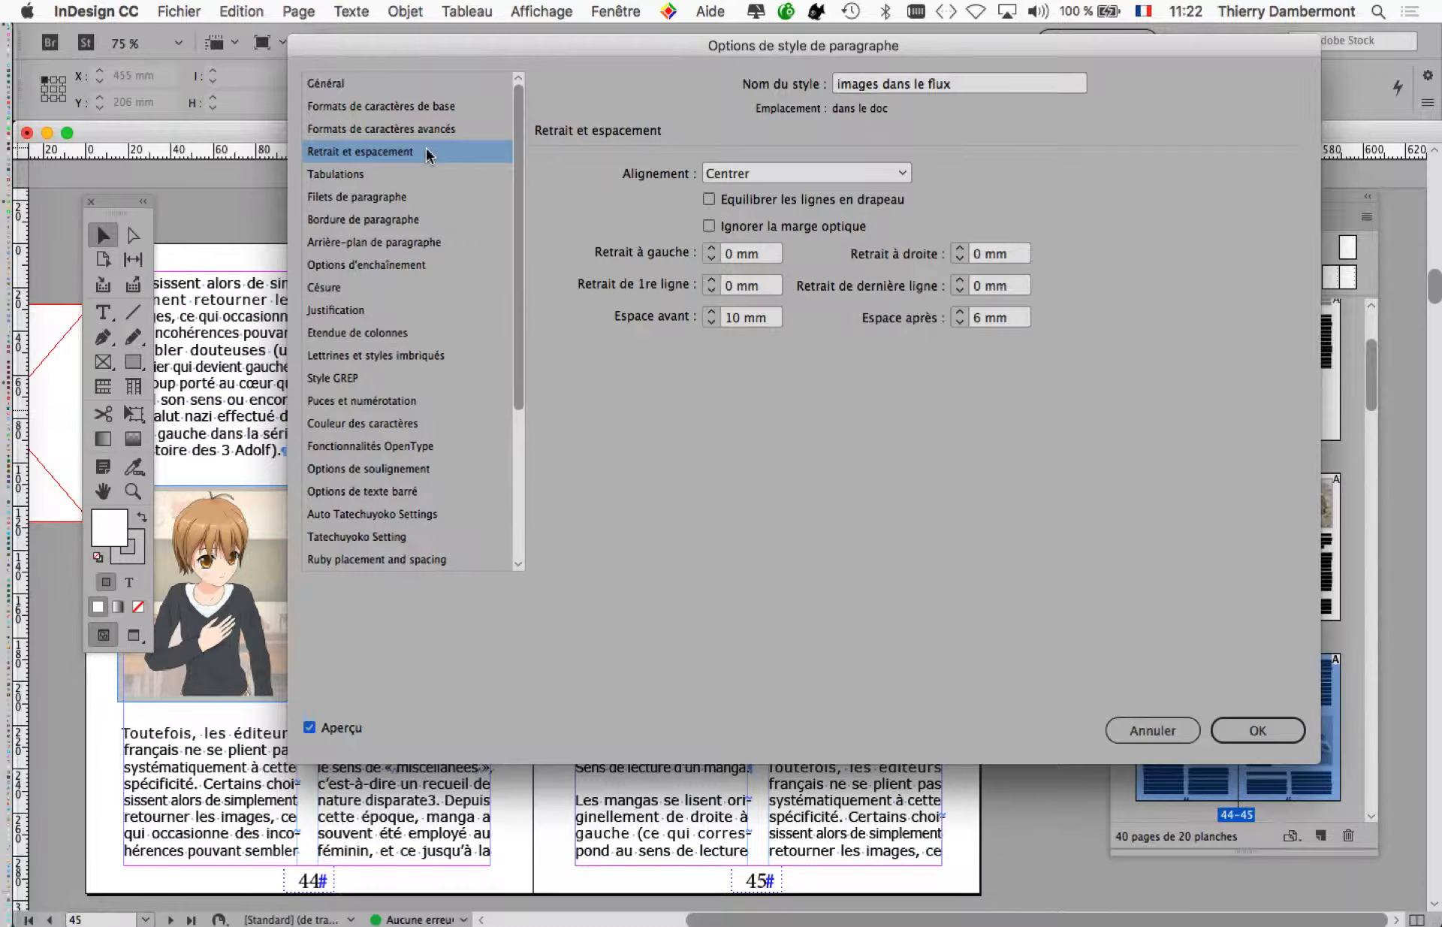
left_click_drag(560, 45, 618, 531)
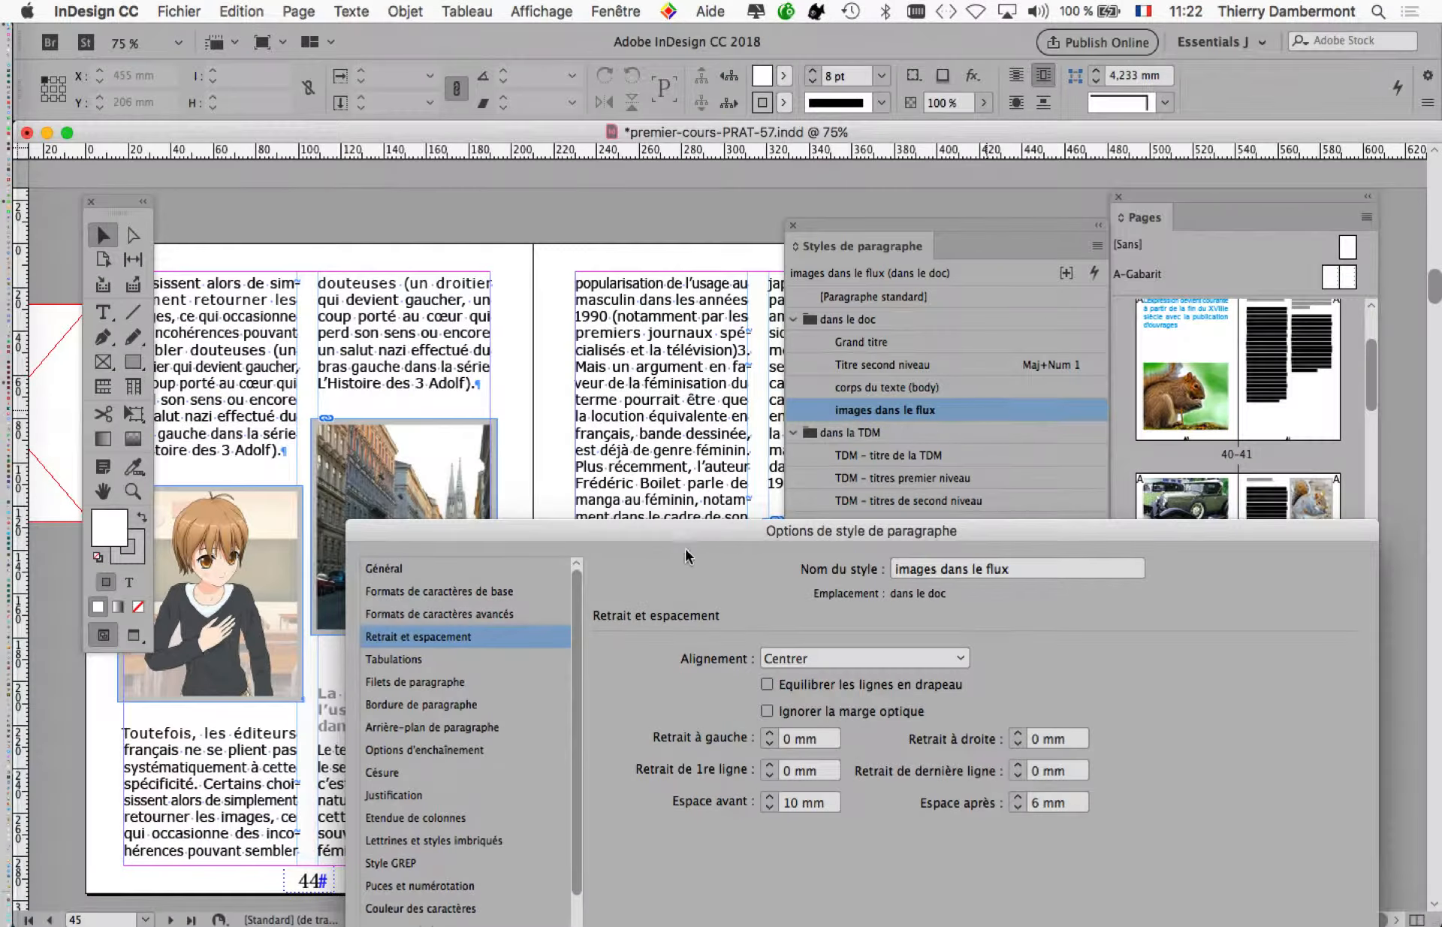
left_click_drag(649, 533, 930, 142)
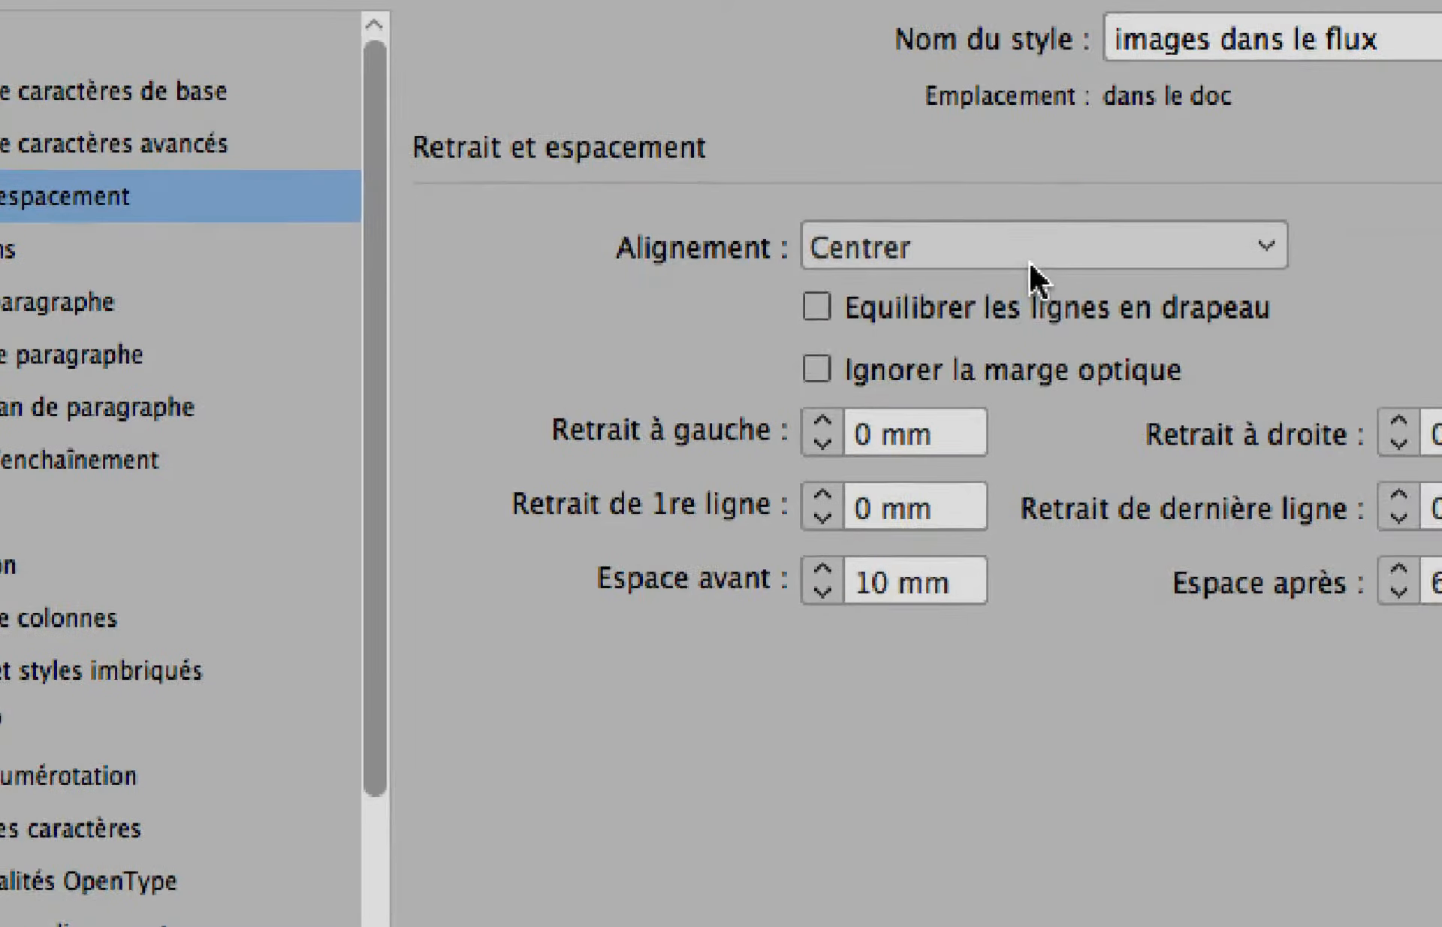
left_click(1031, 259)
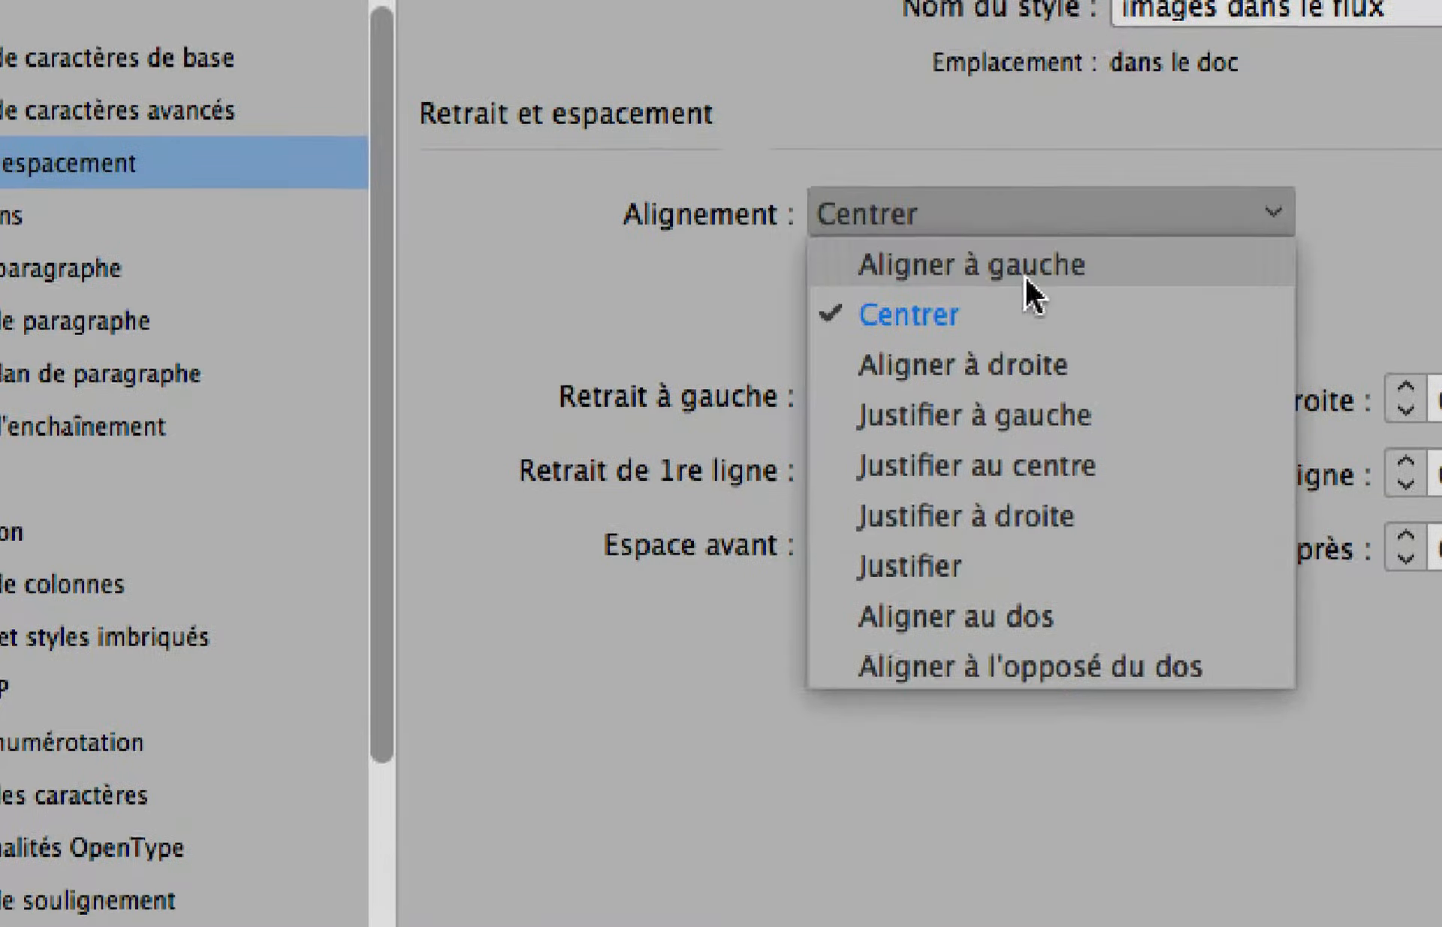
left_click(1028, 291)
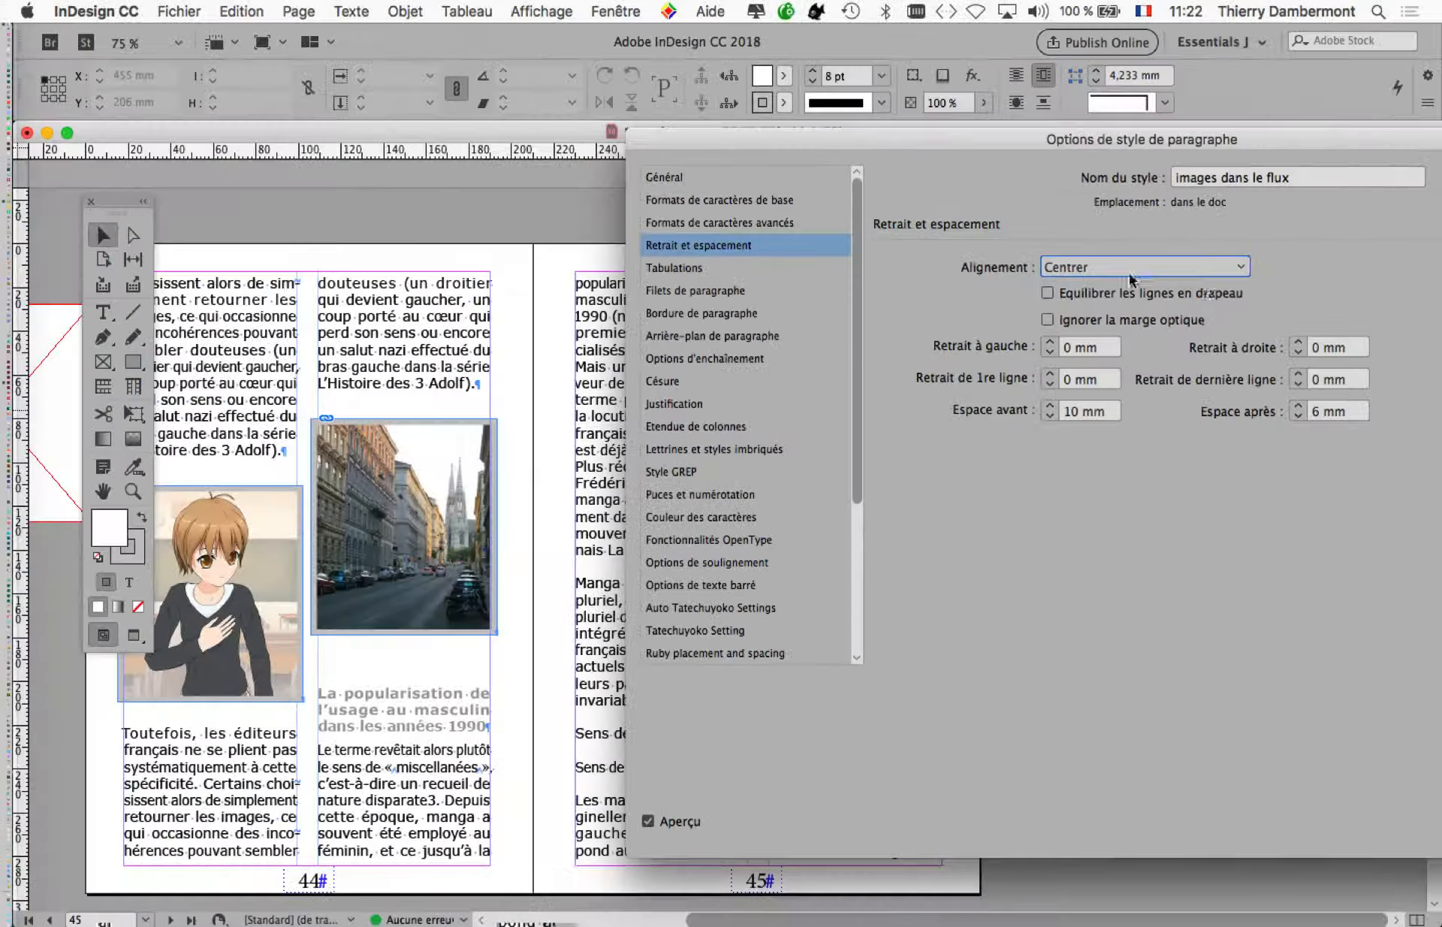
left_click_drag(1350, 147, 1045, 140)
left_click(1328, 808)
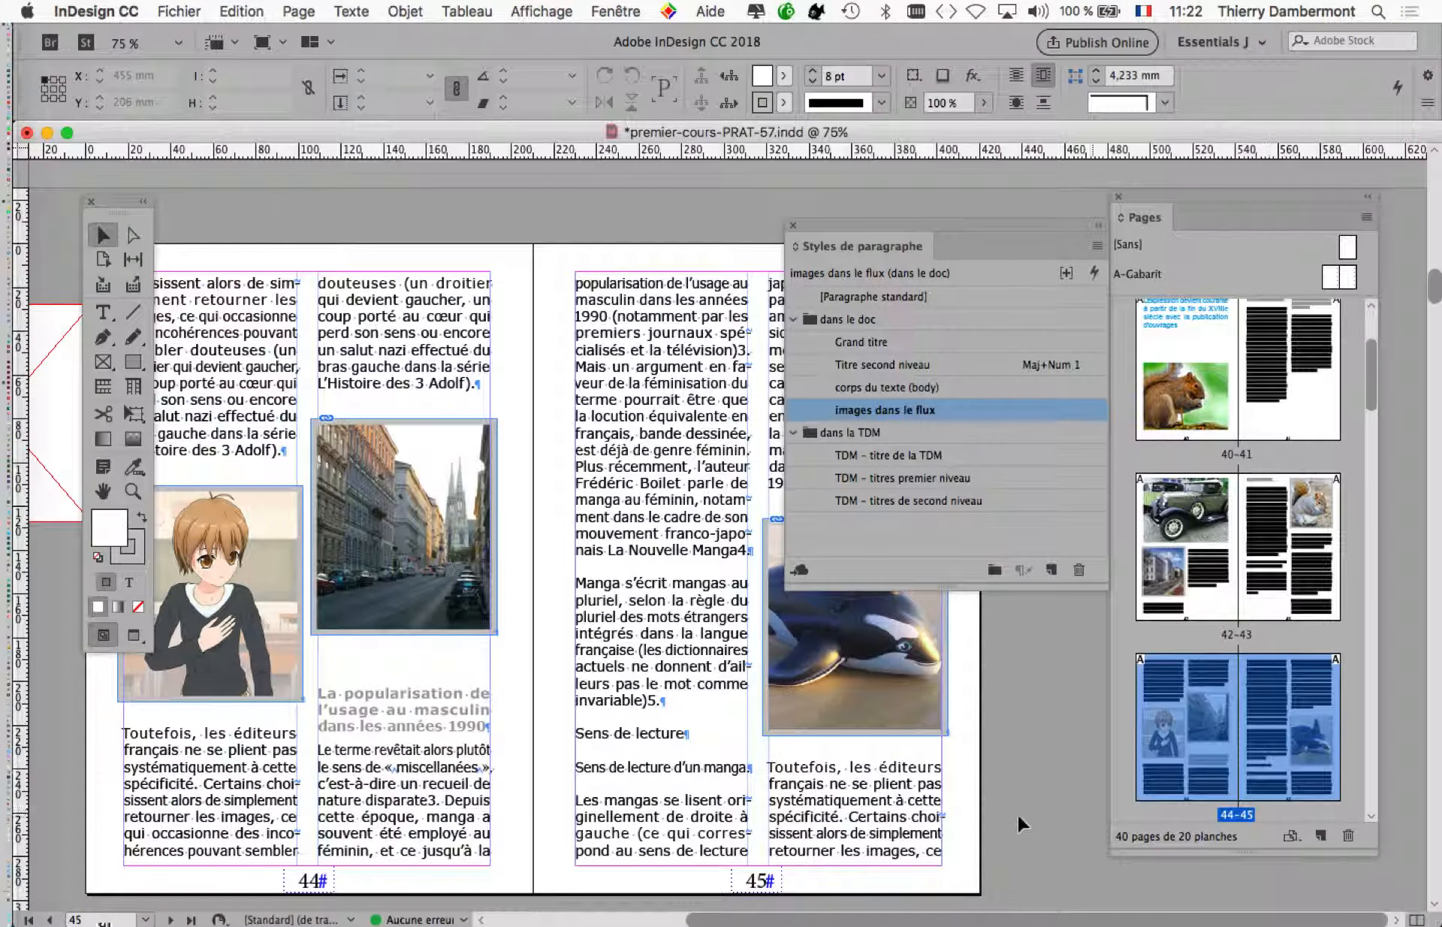
Move the paragraph styles clear of spread 44–45 and examine the centred images on page 44 in preview mode.
key("super+minus")
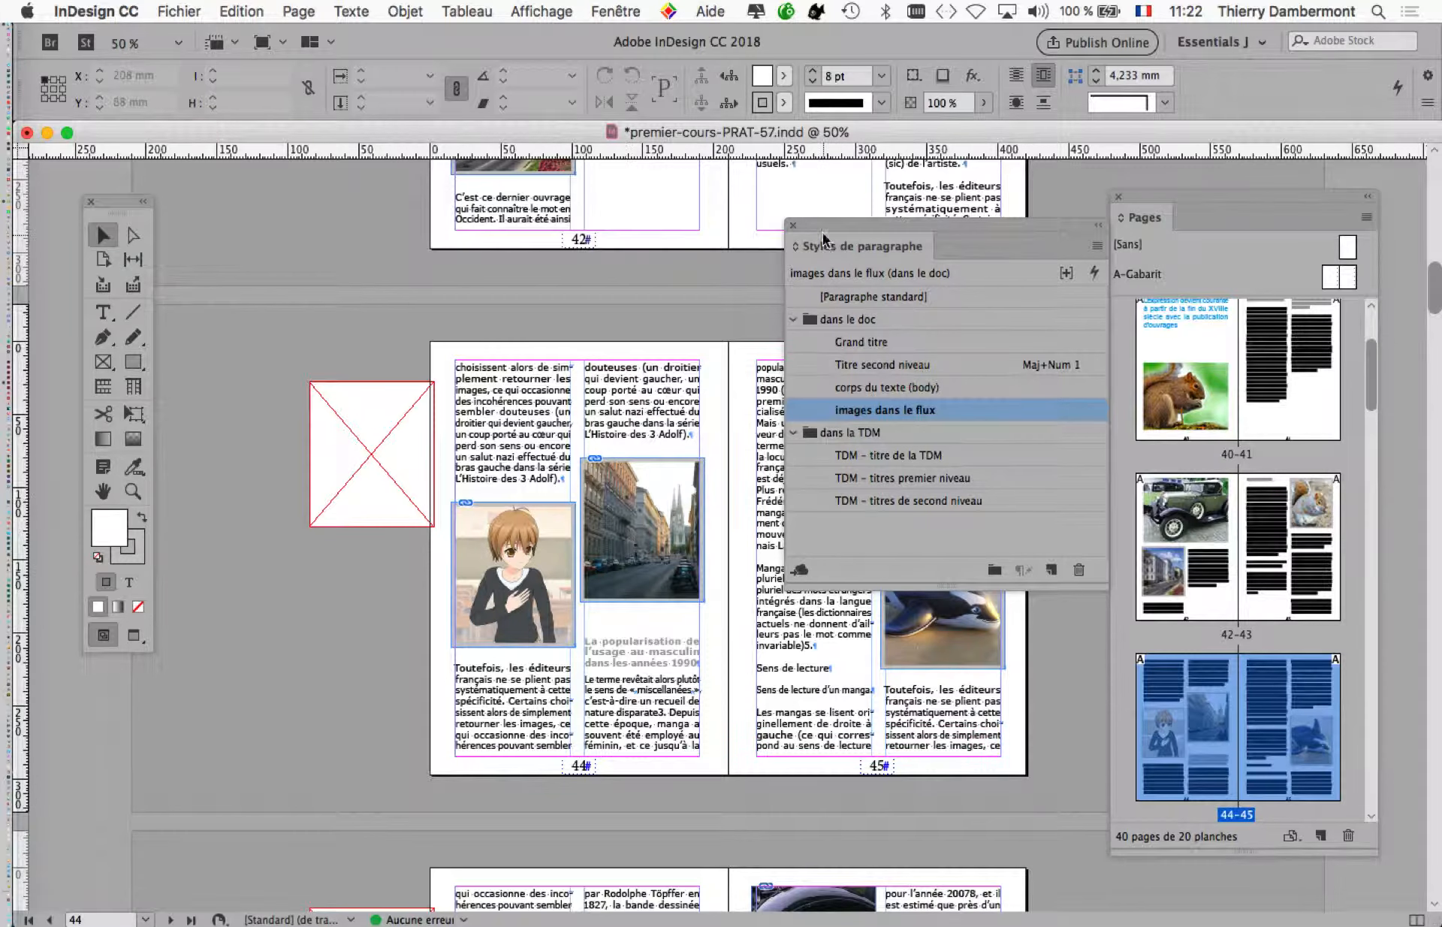
left_click_drag(823, 225, 1230, 201)
left_click(133, 635)
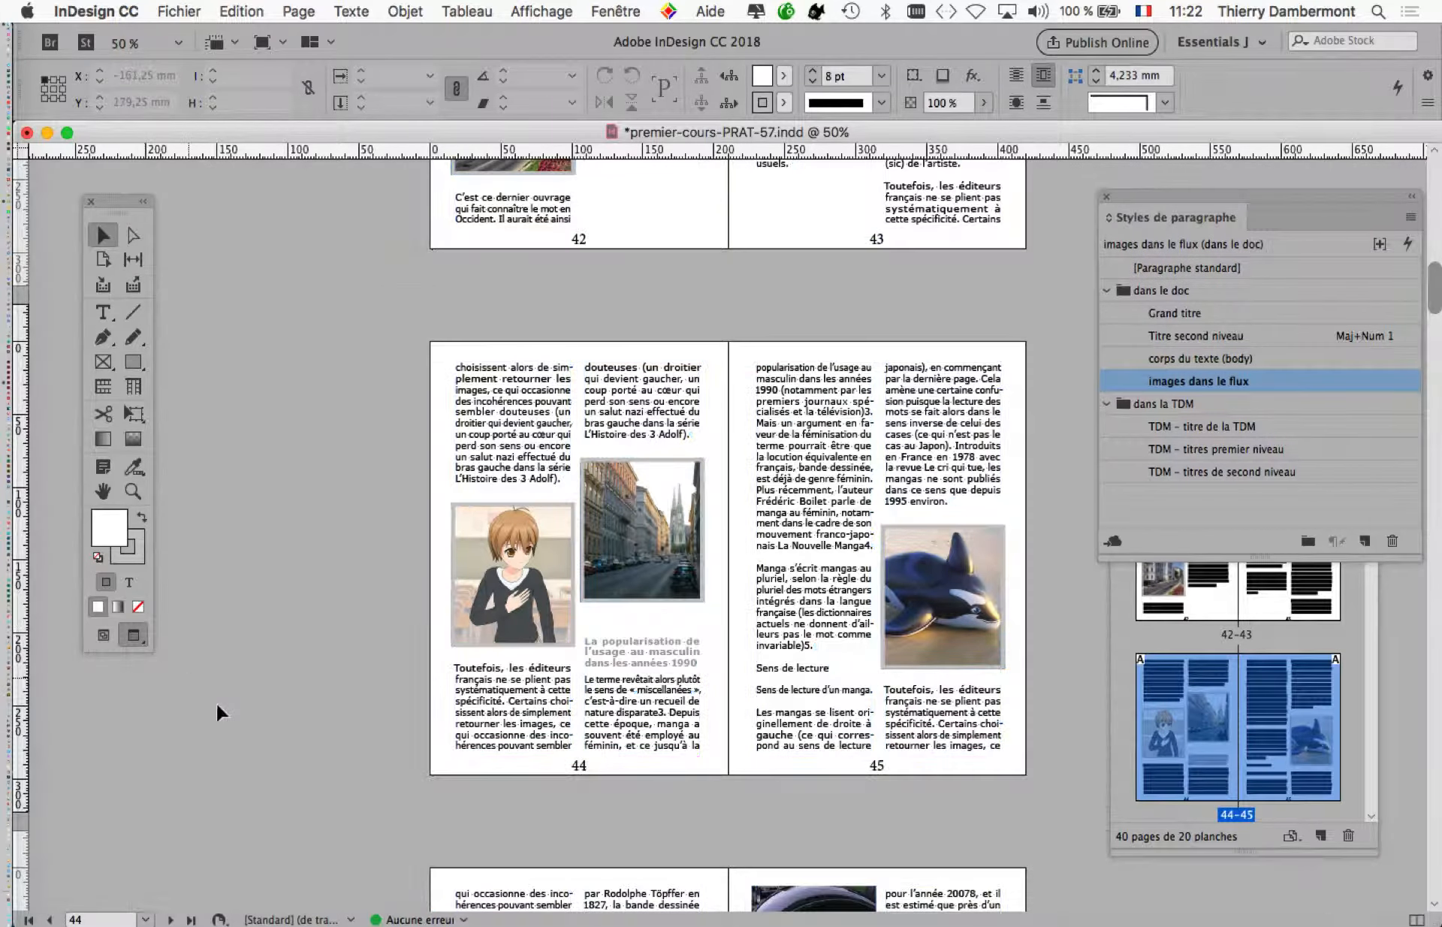
left_click(627, 689)
key("super+equal")
scroll(734, 658, "right", 5)
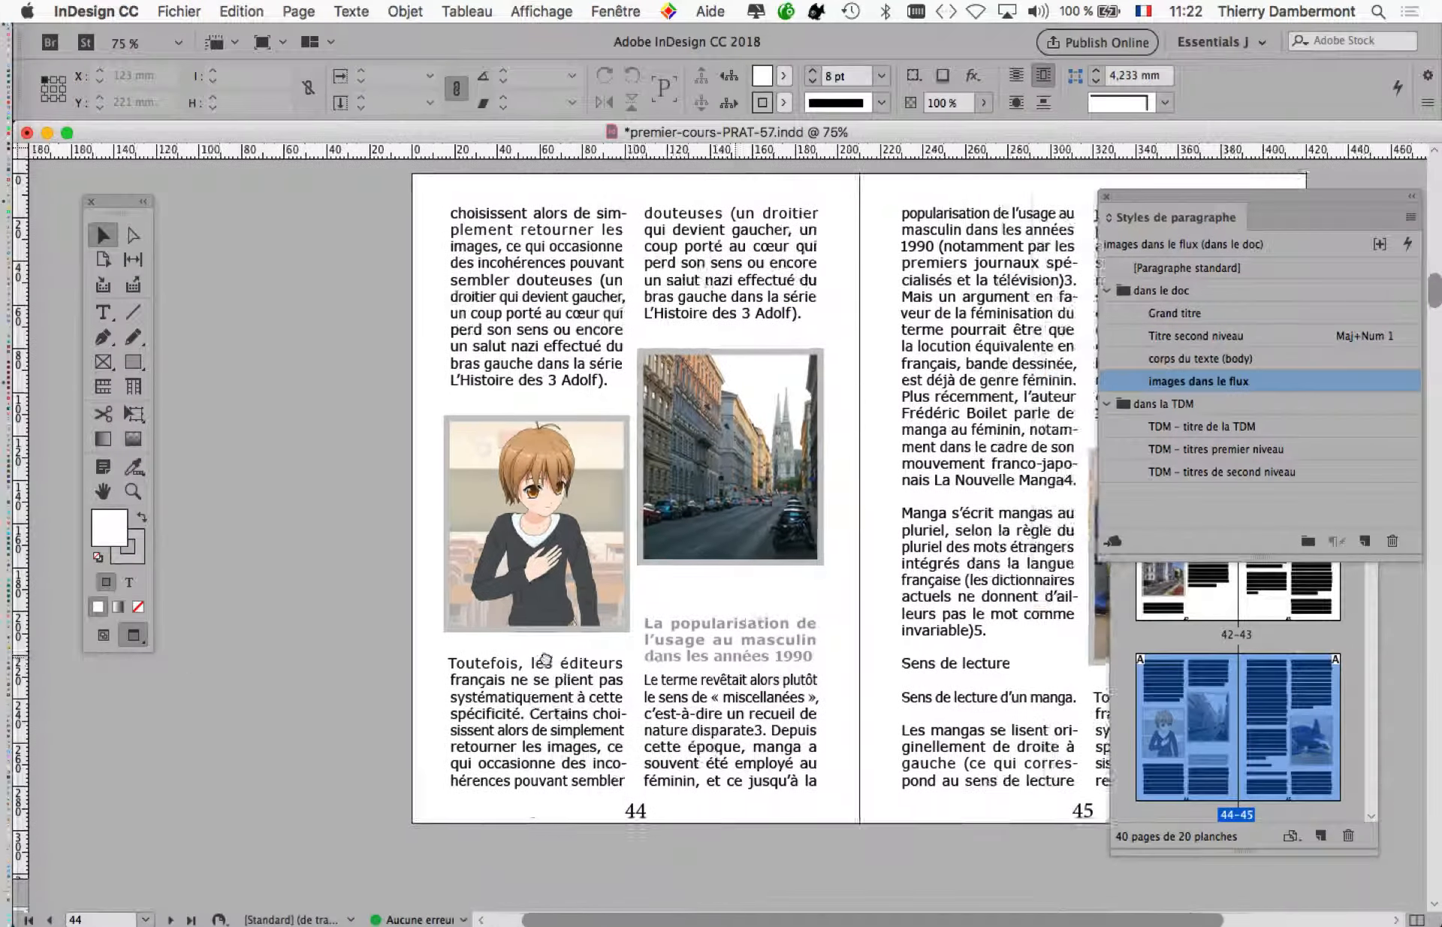